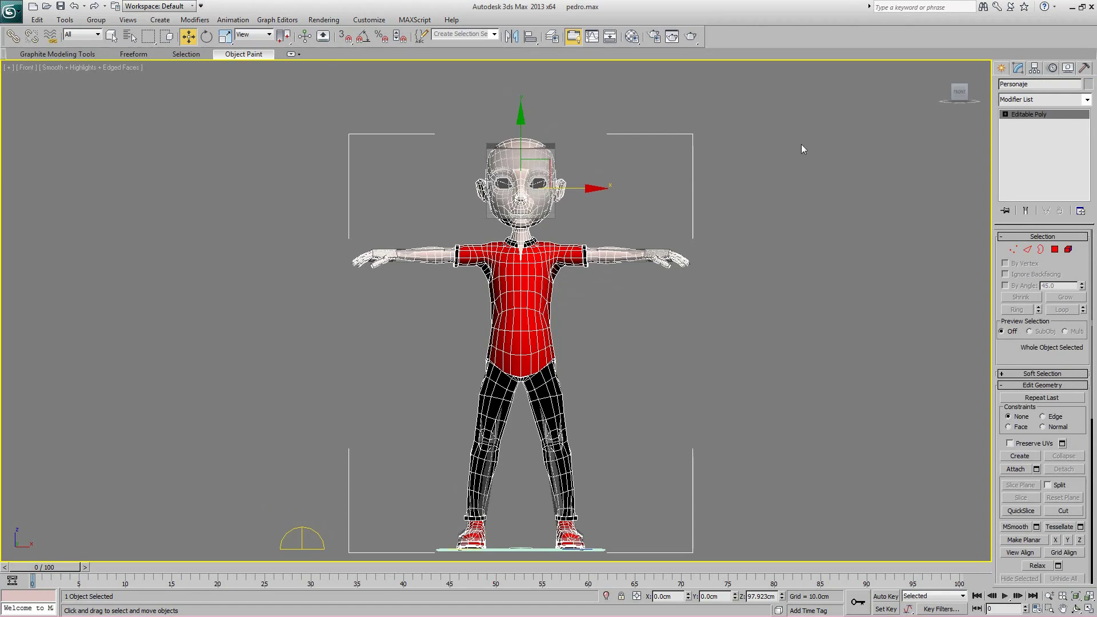
Step: Move the Personaje mesh aside along X to expose the rig behind it, and undo the move
{"action": "left_click", "coordinate": [1035, 85]}
{"action": "left_click_drag", "start_coordinate": [590, 187], "coordinate": [737, 187]}
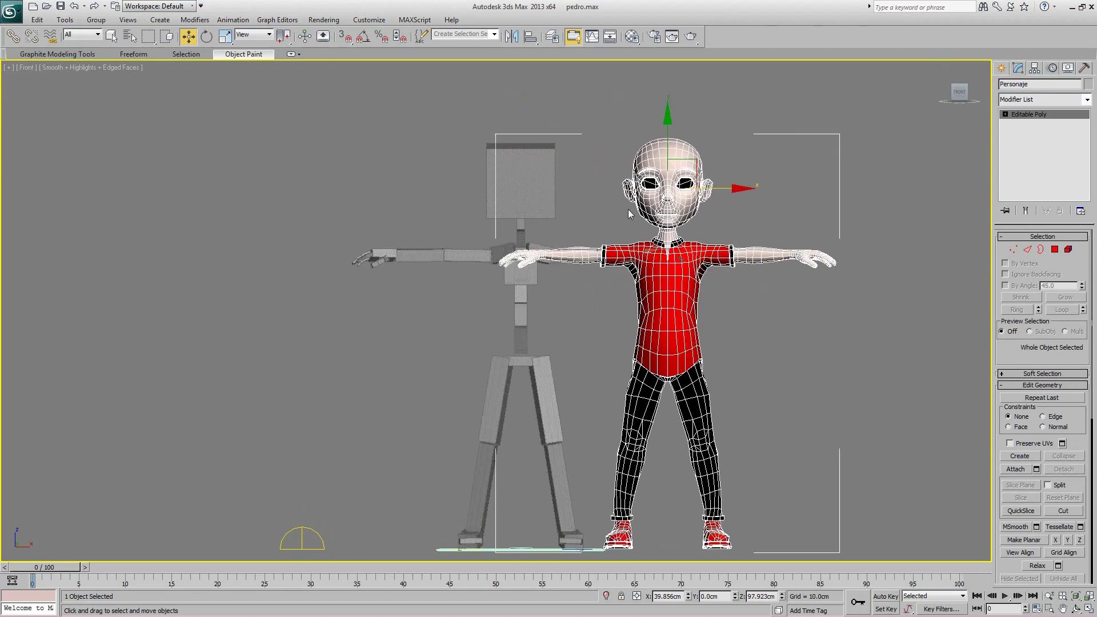
{"action": "key", "text": "ctrl+z"}
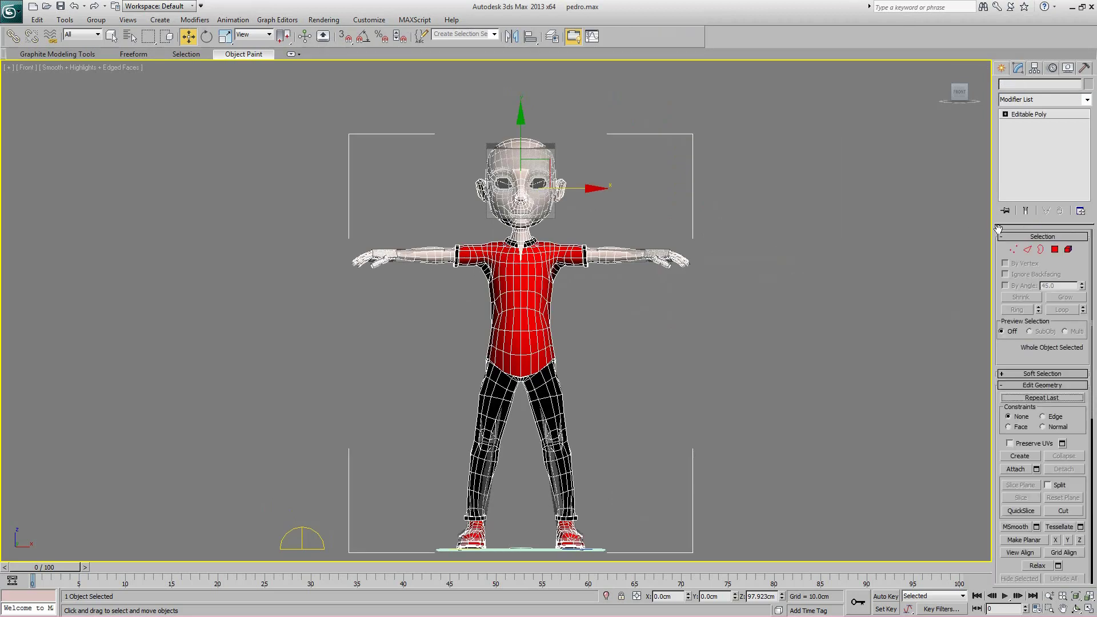
Step: Examine which parts of the character mesh are separate elements by selecting the arms, head, trousers and shoes individually at Element level
{"action": "left_click", "coordinate": [1068, 250]}
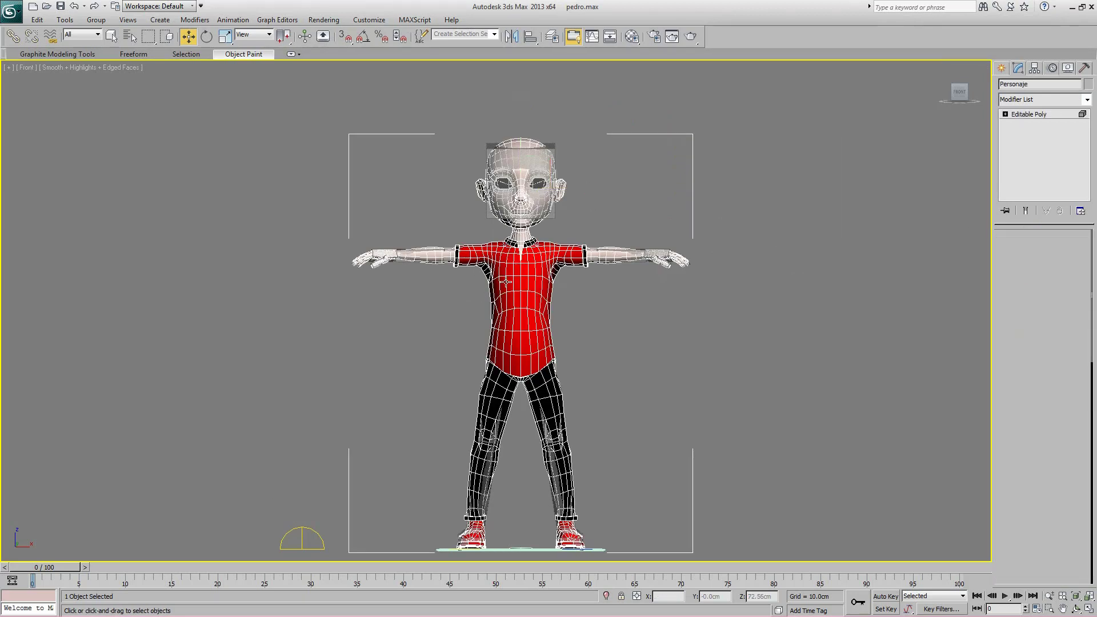
{"action": "left_click", "coordinate": [460, 261]}
{"action": "left_click", "coordinate": [435, 259]}
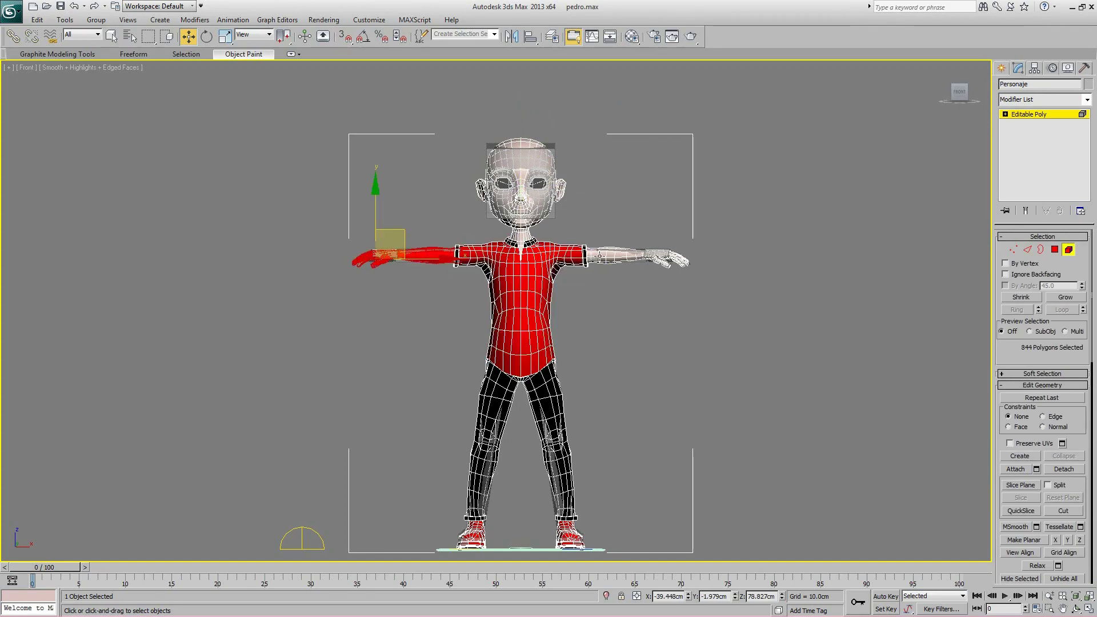
{"action": "left_click", "coordinate": [589, 259]}
{"action": "left_click", "coordinate": [529, 200]}
{"action": "left_click", "coordinate": [519, 425]}
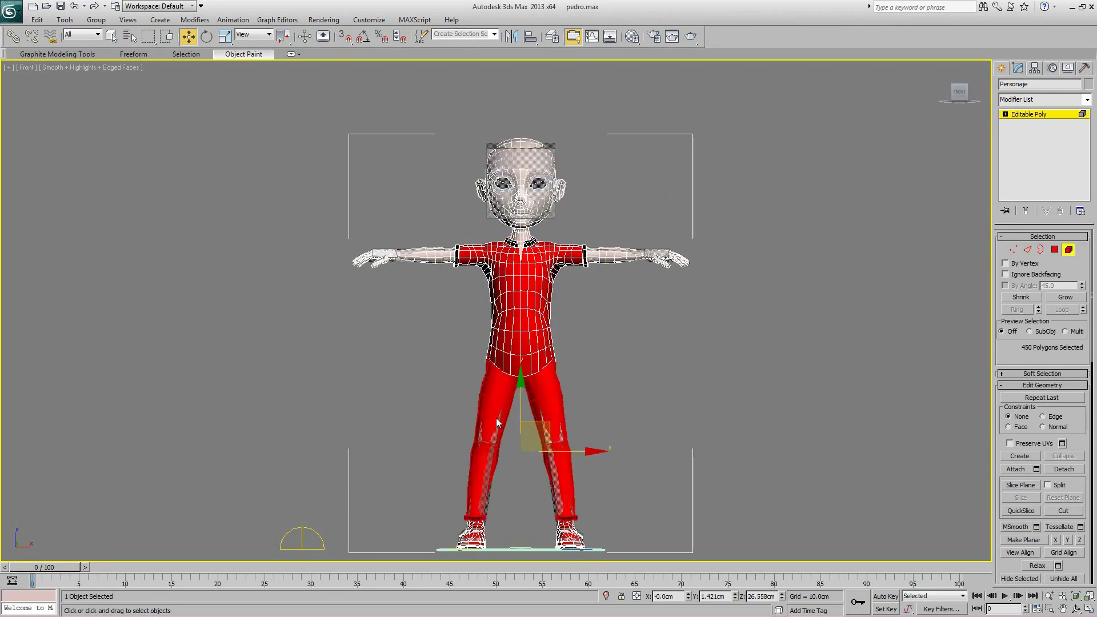
{"action": "left_click", "coordinate": [485, 536]}
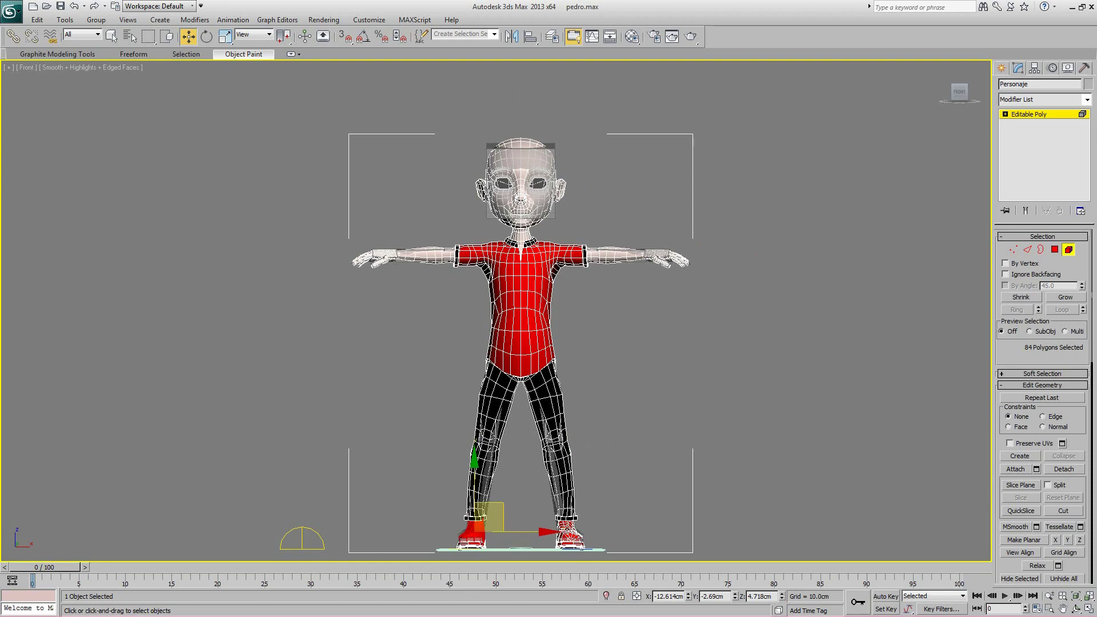
{"action": "left_click", "coordinate": [568, 534]}
{"action": "left_click", "coordinate": [623, 260]}
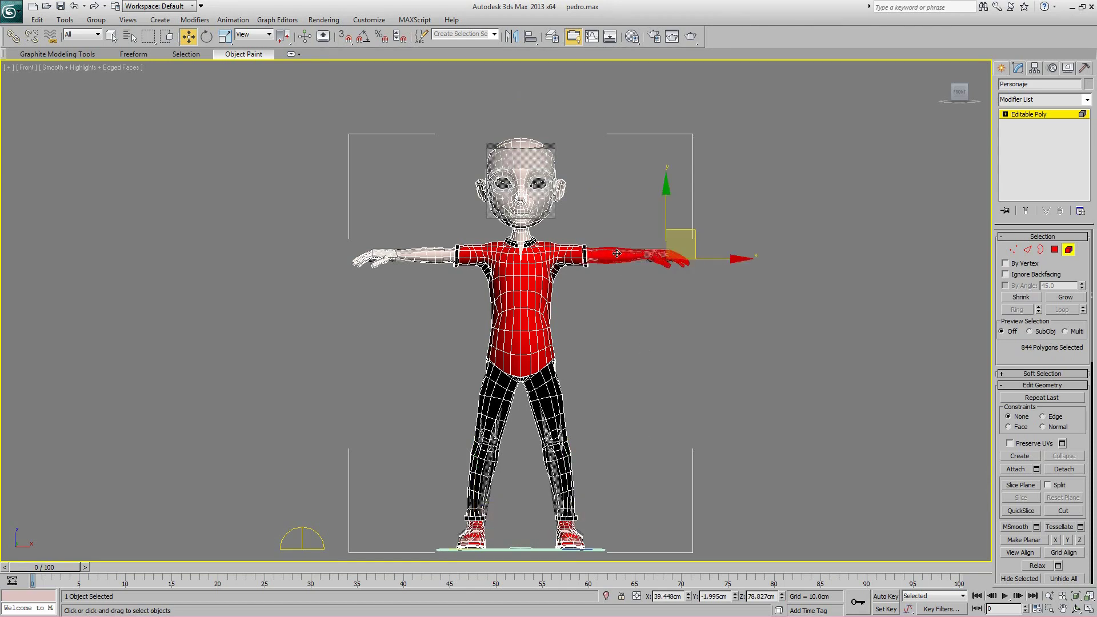
{"action": "left_click", "coordinate": [437, 255]}
{"action": "left_click", "coordinate": [530, 169]}
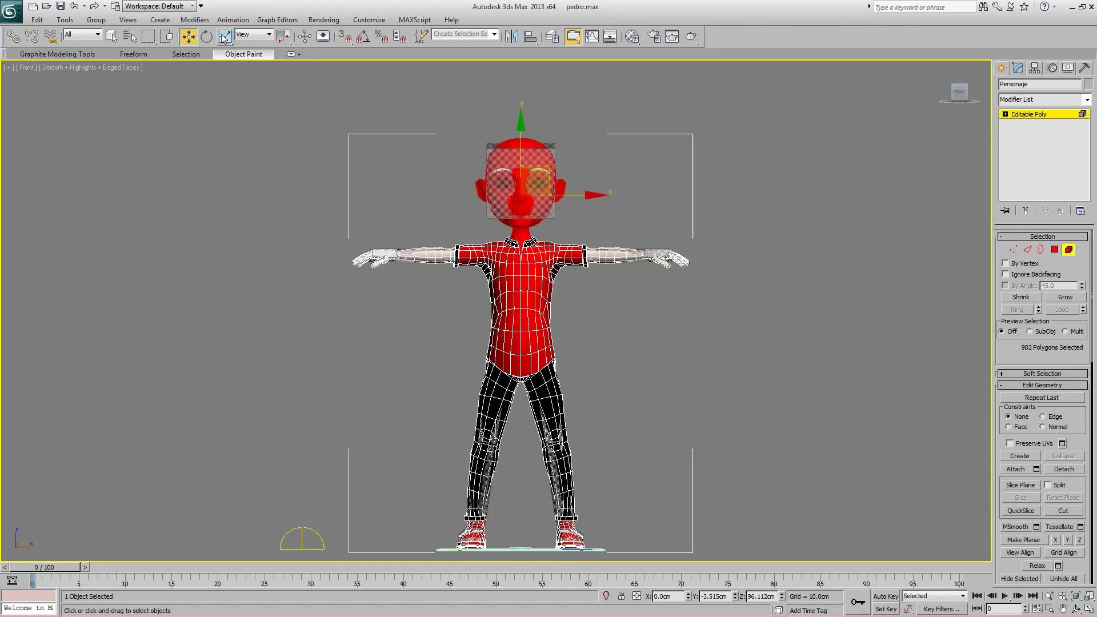
{"action": "left_click", "coordinate": [12, 11]}
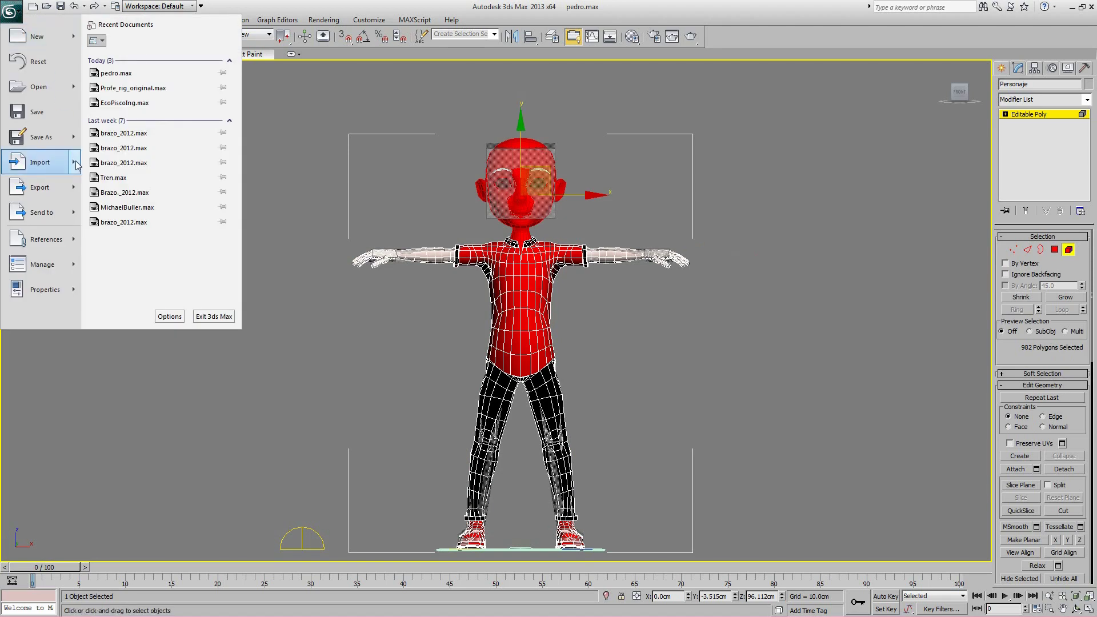
{"action": "mouse_move", "coordinate": [76, 165]}
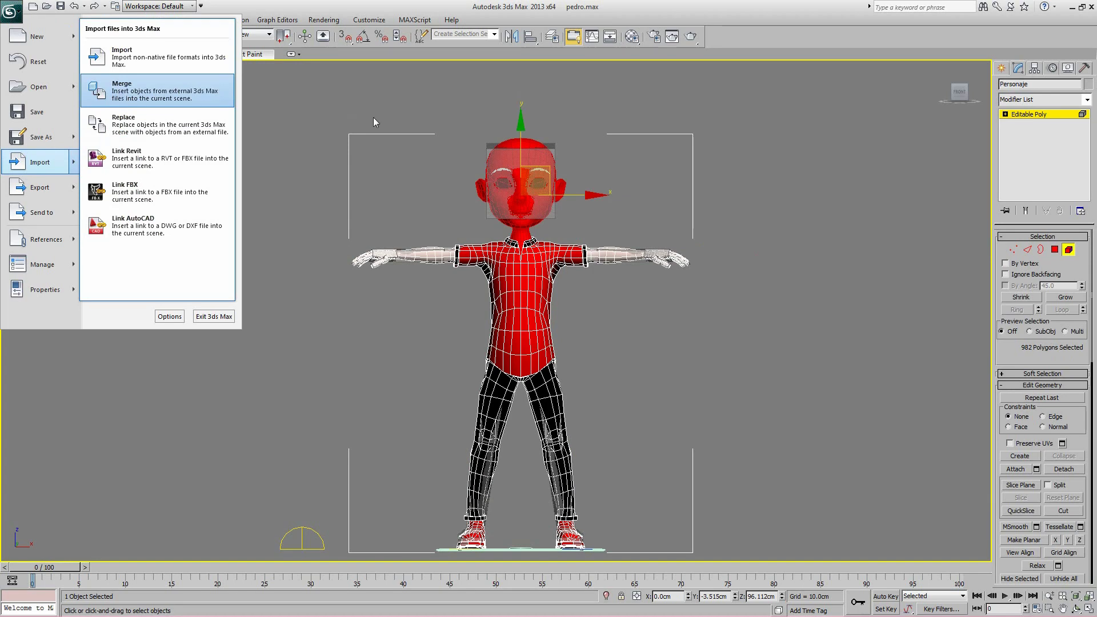
{"action": "left_click", "coordinate": [390, 87]}
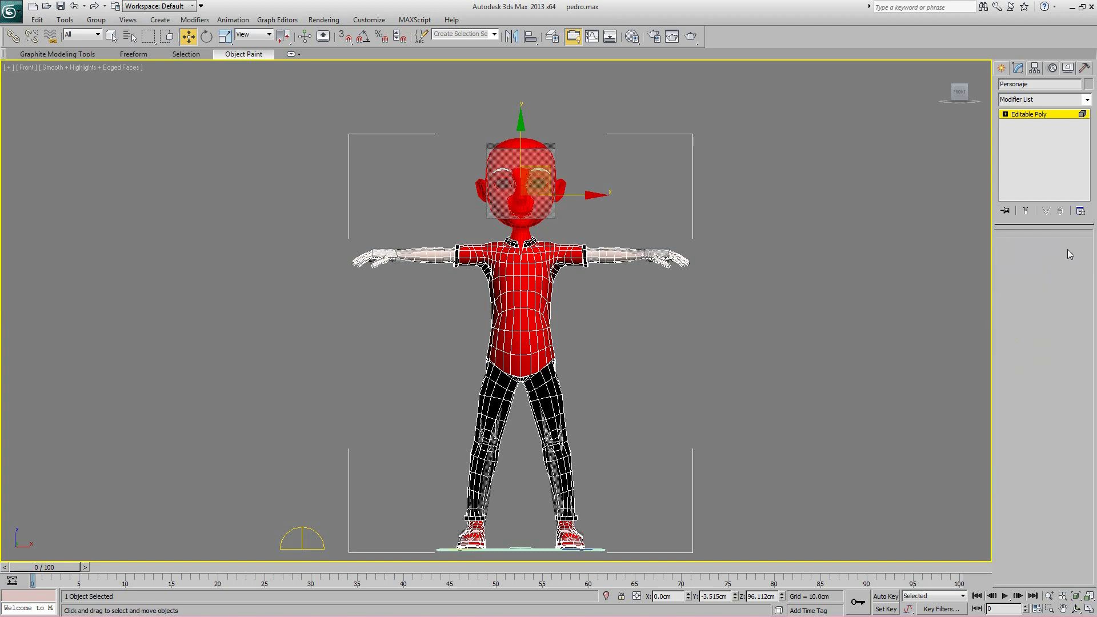
Step: Leave Element level, view the MapaRopa image from the pedro folder, and return to the 3ds Max scene
{"action": "left_click", "coordinate": [1069, 249]}
{"action": "left_click_drag", "start_coordinate": [0, 195], "coordinate": [569, 131]}
{"action": "left_click", "coordinate": [488, 219]}
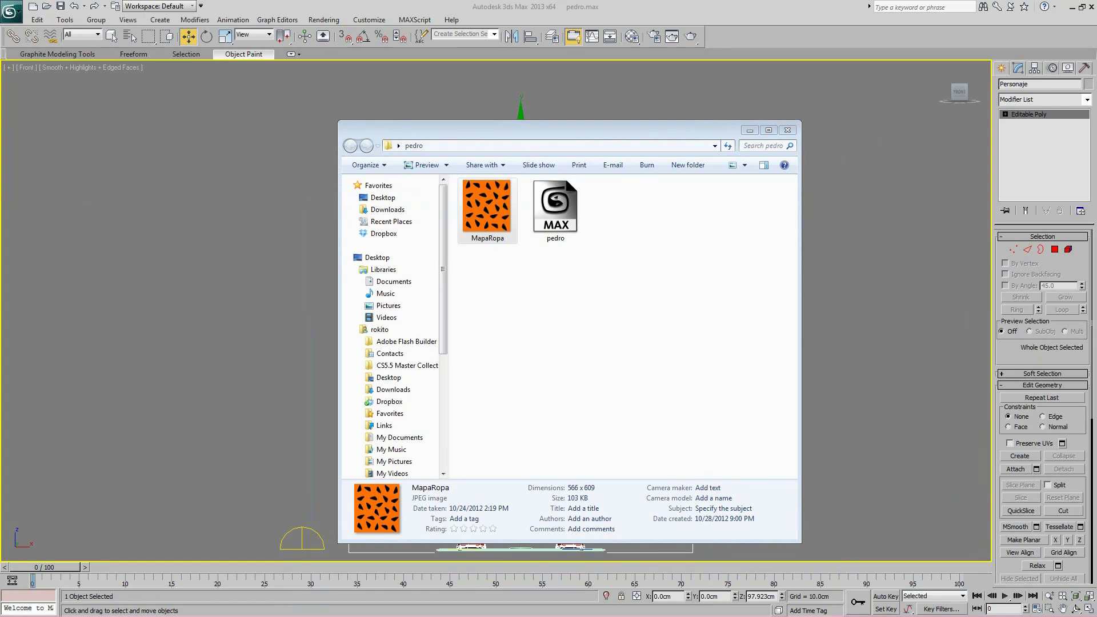
{"action": "key", "text": "Return"}
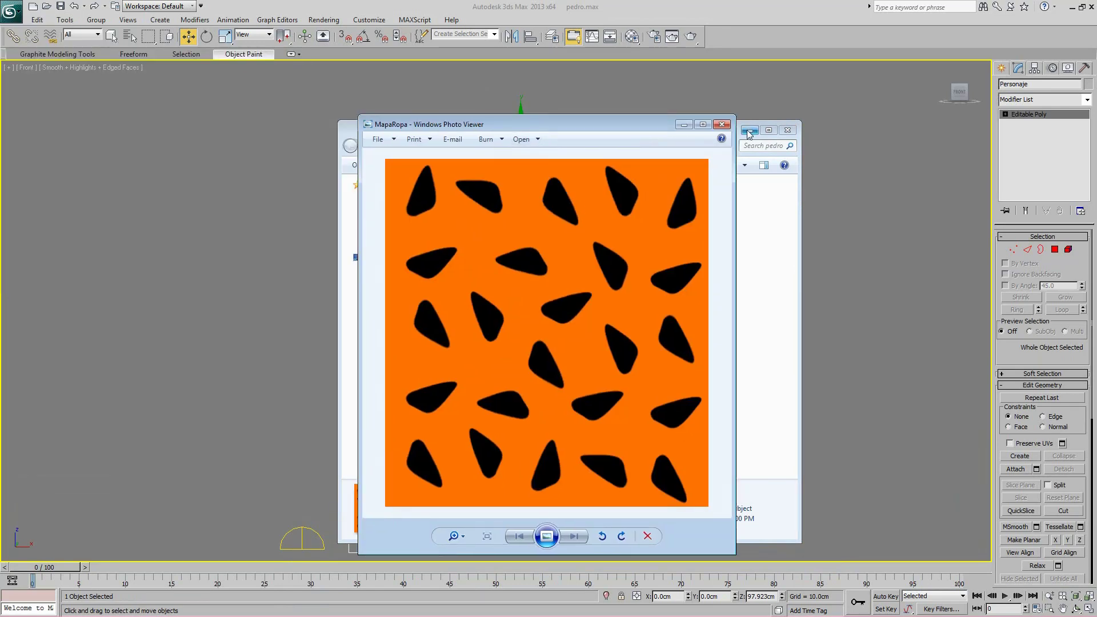
{"action": "left_click_drag", "start_coordinate": [634, 128], "coordinate": [457, 128]}
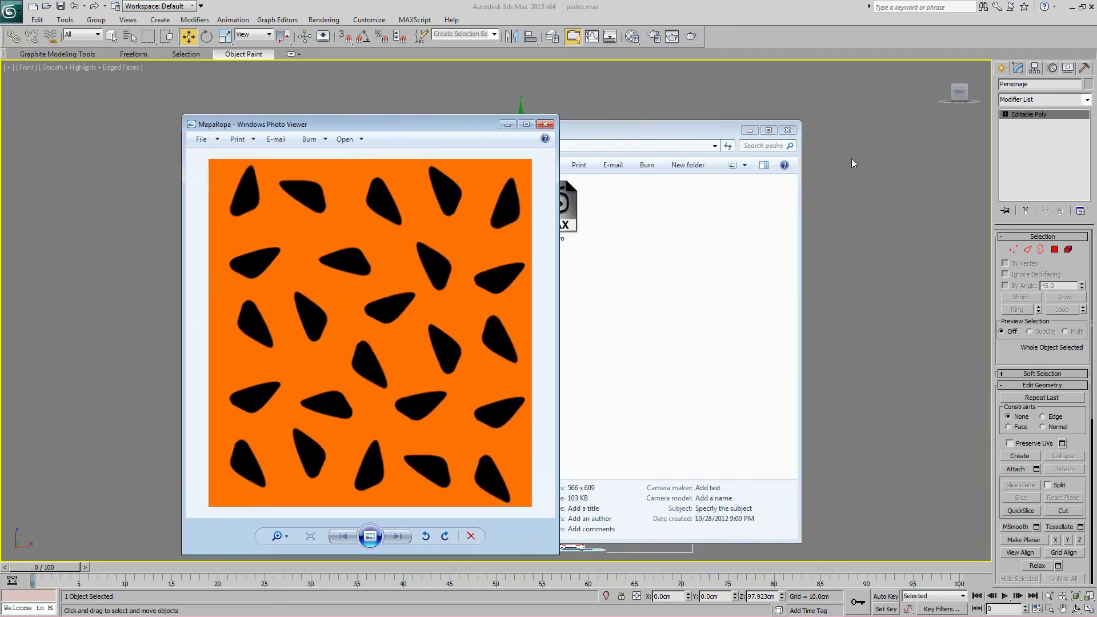
{"action": "left_click", "coordinate": [750, 131]}
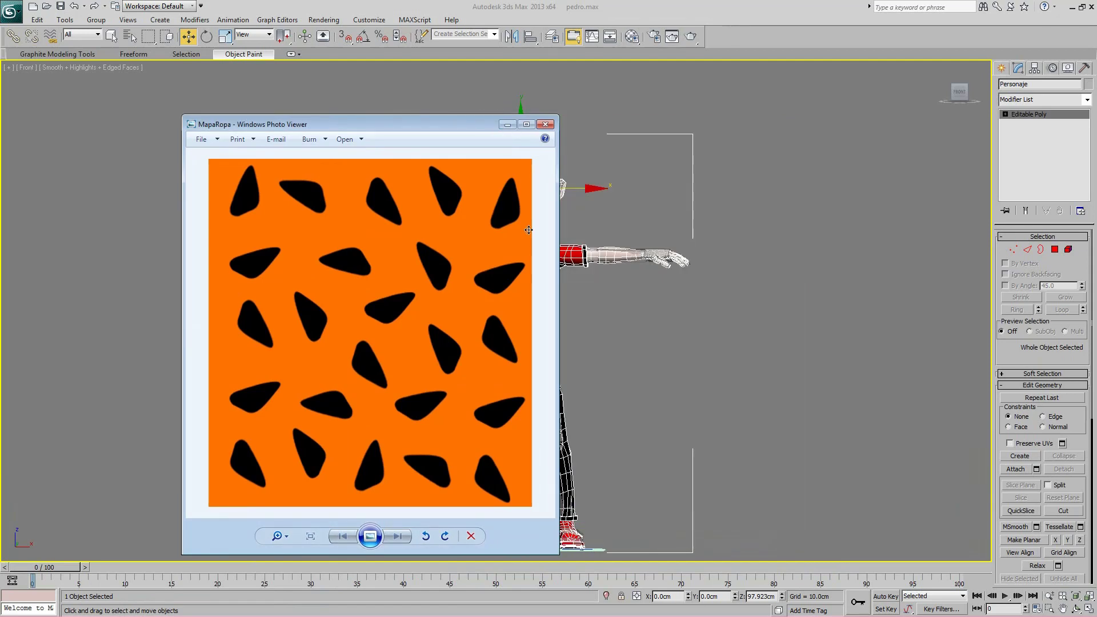
{"action": "left_click", "coordinate": [508, 124]}
Step: Select the character's head, both arms, trousers and shoes together at Element level, leaving out the shirt
{"action": "middle_click_drag", "start_coordinate": [520, 306], "coordinate": [525, 289]}
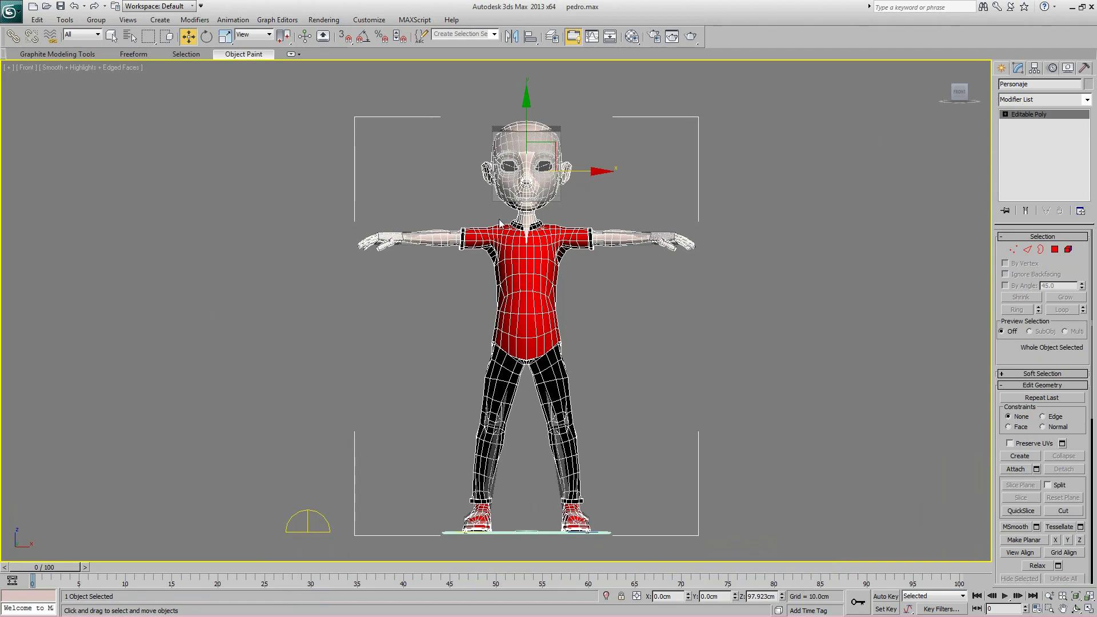
{"action": "middle_click_drag", "start_coordinate": [541, 261], "coordinate": [513, 260]}
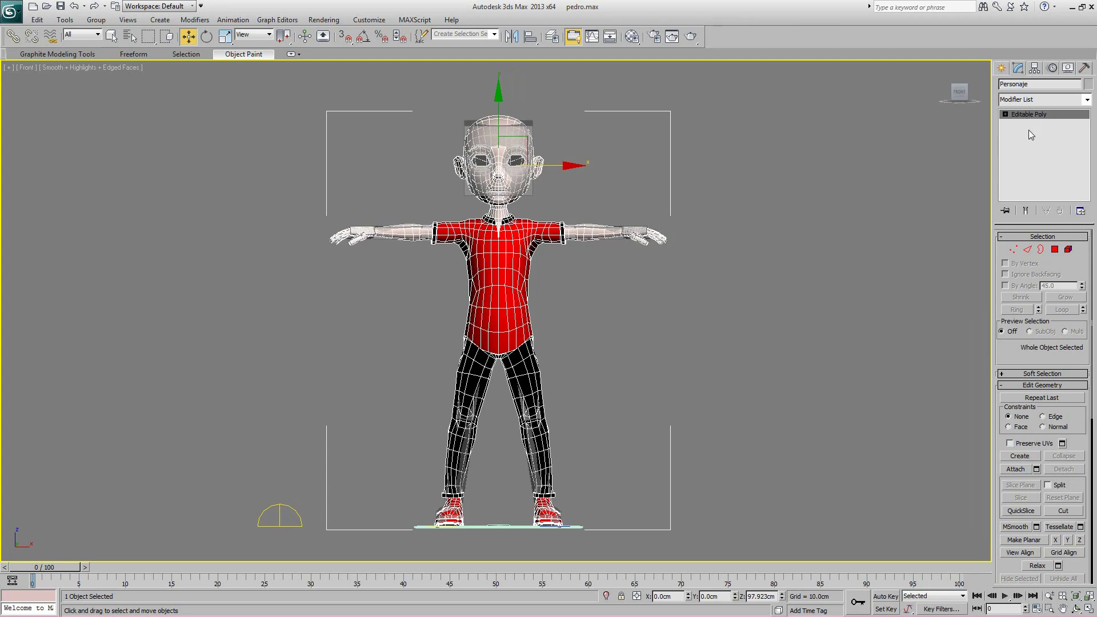
{"action": "left_click", "coordinate": [1068, 249]}
{"action": "left_click", "coordinate": [500, 157]}
{"action": "left_click_drag", "start_coordinate": [412, 270], "coordinate": [418, 274], "text": "ctrl"}
{"action": "mouse_move", "coordinate": [683, 201]}
{"action": "left_mouse_down", "text": "ctrl"}
{"action": "mouse_move", "coordinate": [650, 251]}
{"action": "mouse_move", "coordinate": [577, 282]}
{"action": "mouse_move", "coordinate": [587, 282]}
{"action": "left_mouse_up", "text": "ctrl"}
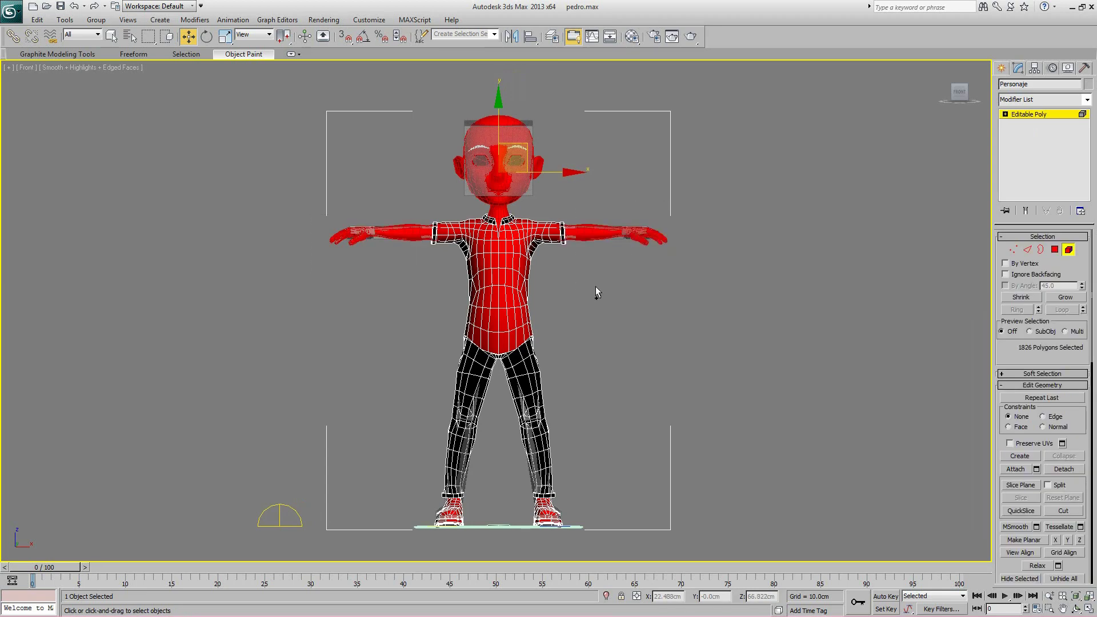
{"action": "left_click_drag", "start_coordinate": [606, 537], "coordinate": [609, 535], "text": "ctrl"}
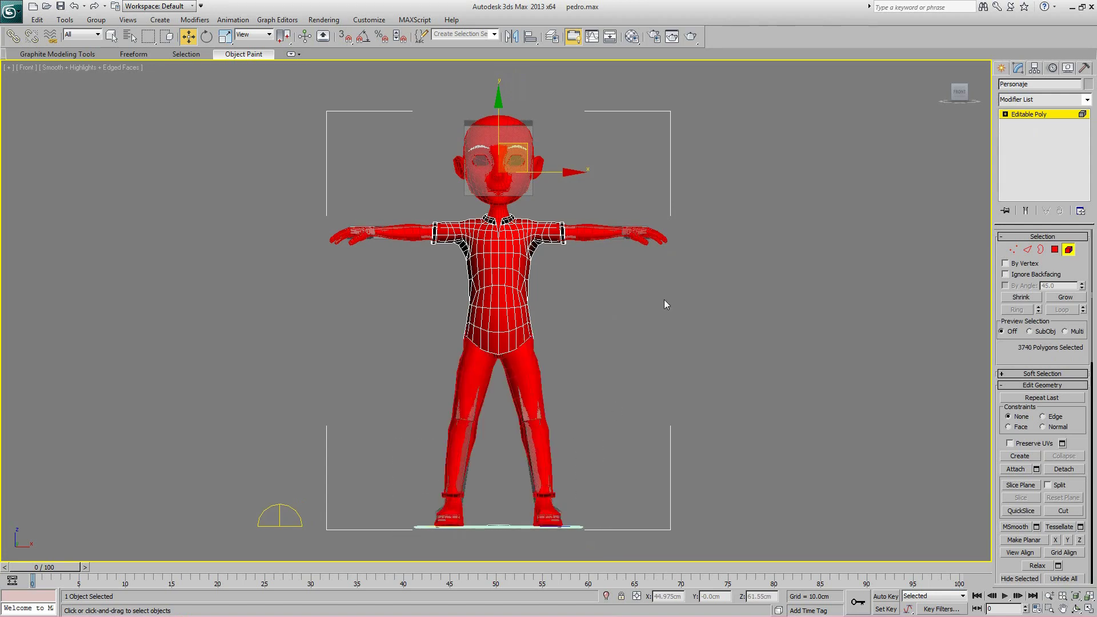
Step: Apply a Material modifier with material ID 1 to the selected body, trouser and shoe elements
{"action": "left_click", "coordinate": [1091, 101]}
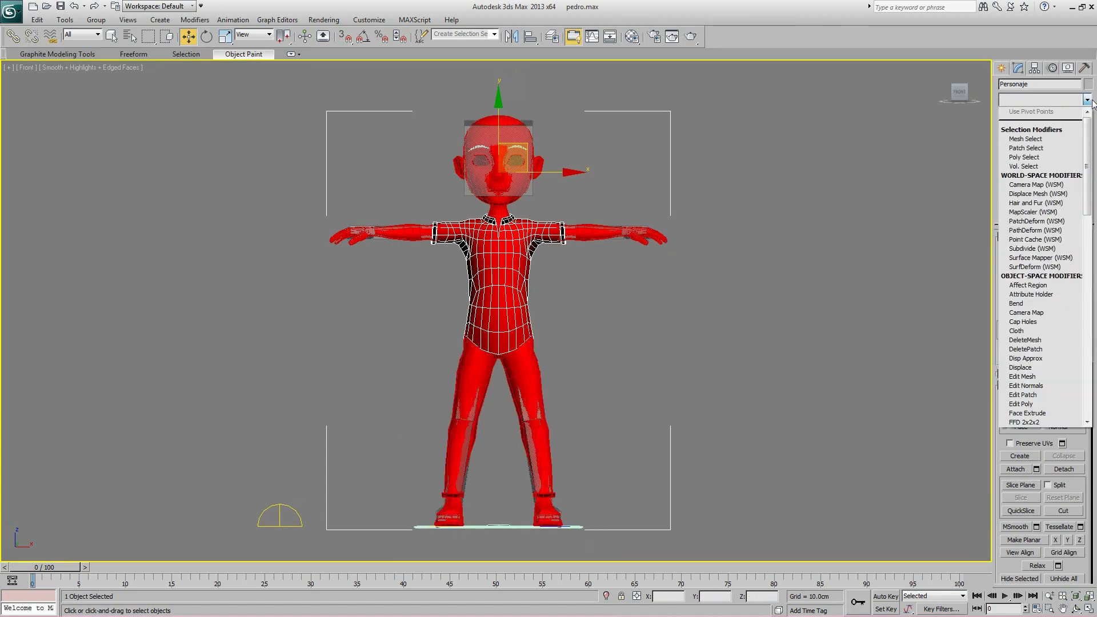
{"action": "left_click_drag", "start_coordinate": [1087, 192], "coordinate": [1088, 254]}
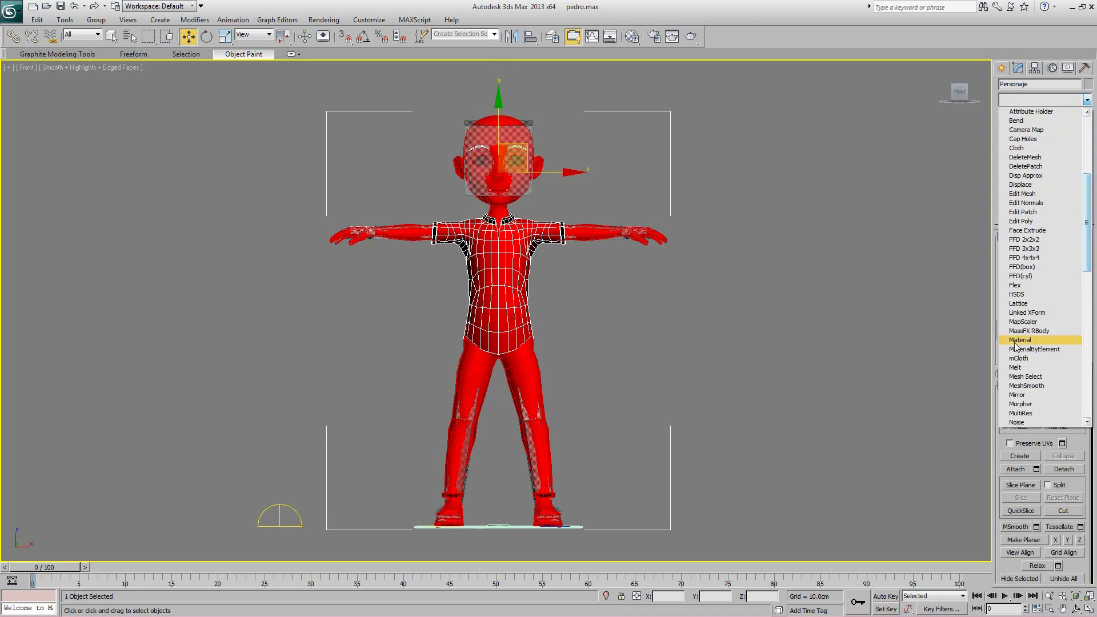
{"action": "left_click", "coordinate": [1015, 347]}
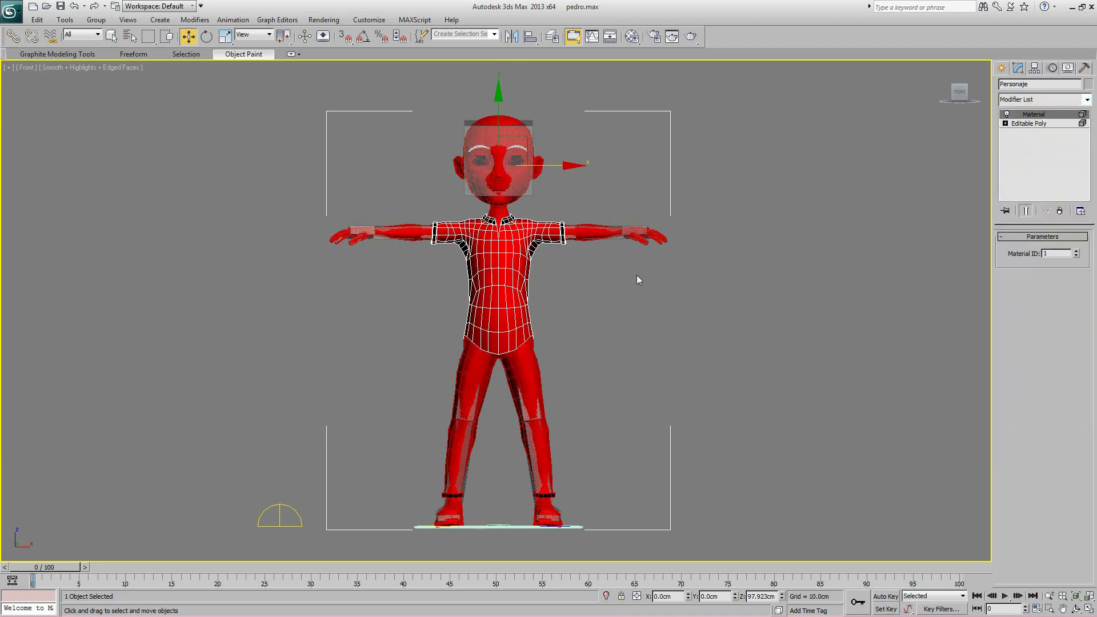
Step: Add an Edit Poly modifier above the Material modifier and select only the shirt at Element level
{"action": "left_click", "coordinate": [1087, 99]}
{"action": "left_click_drag", "start_coordinate": [1089, 128], "coordinate": [1091, 159]}
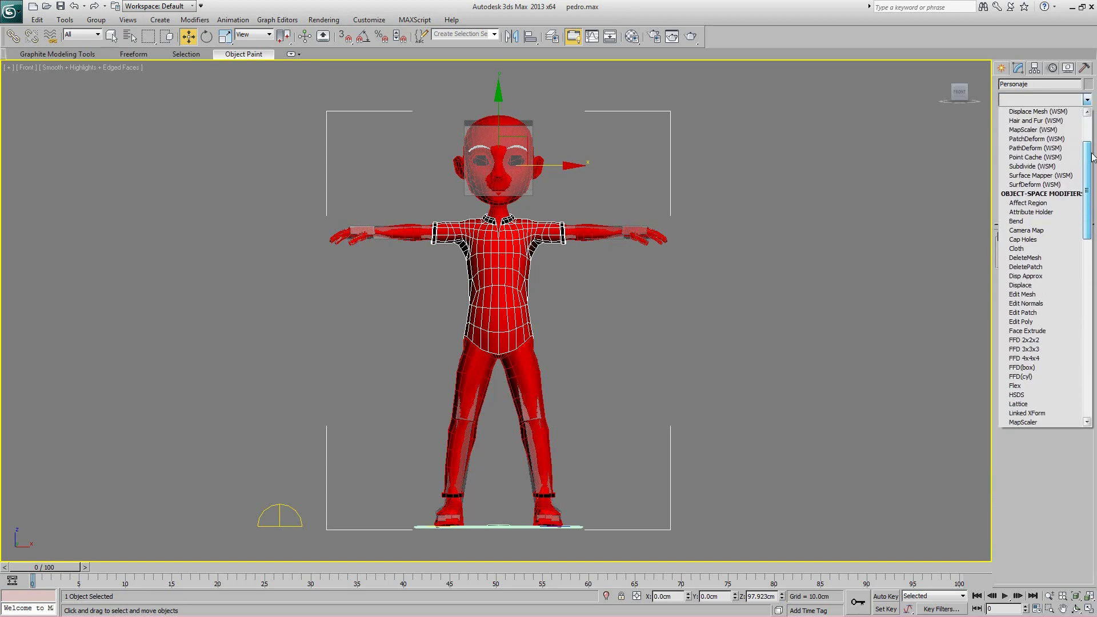
{"action": "left_click", "coordinate": [1031, 322]}
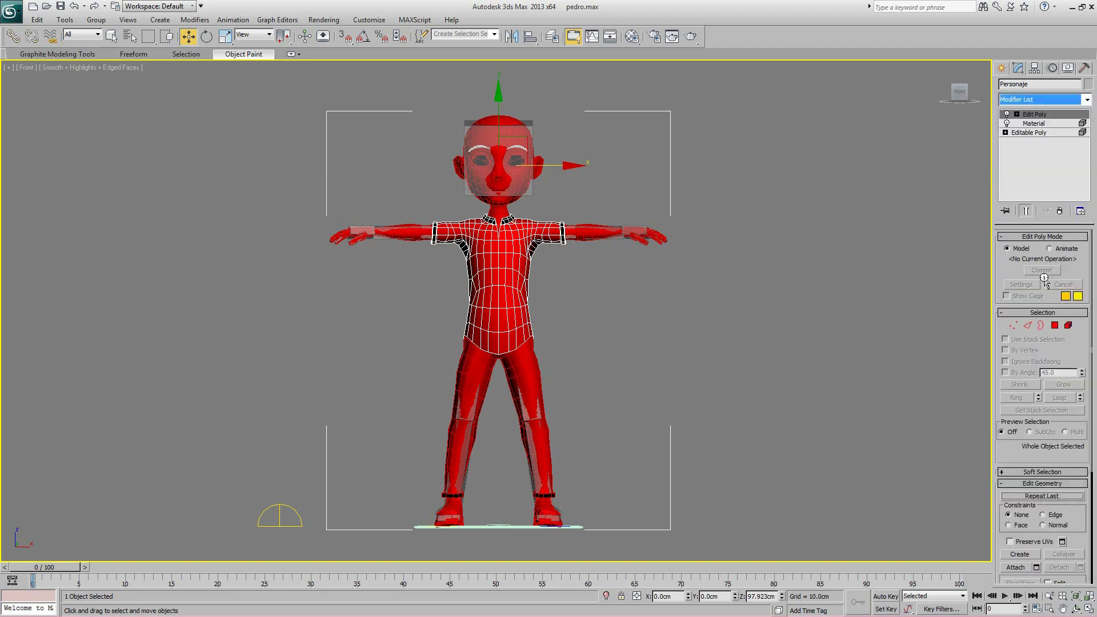
{"action": "left_click", "coordinate": [1017, 114]}
{"action": "left_click", "coordinate": [1039, 160]}
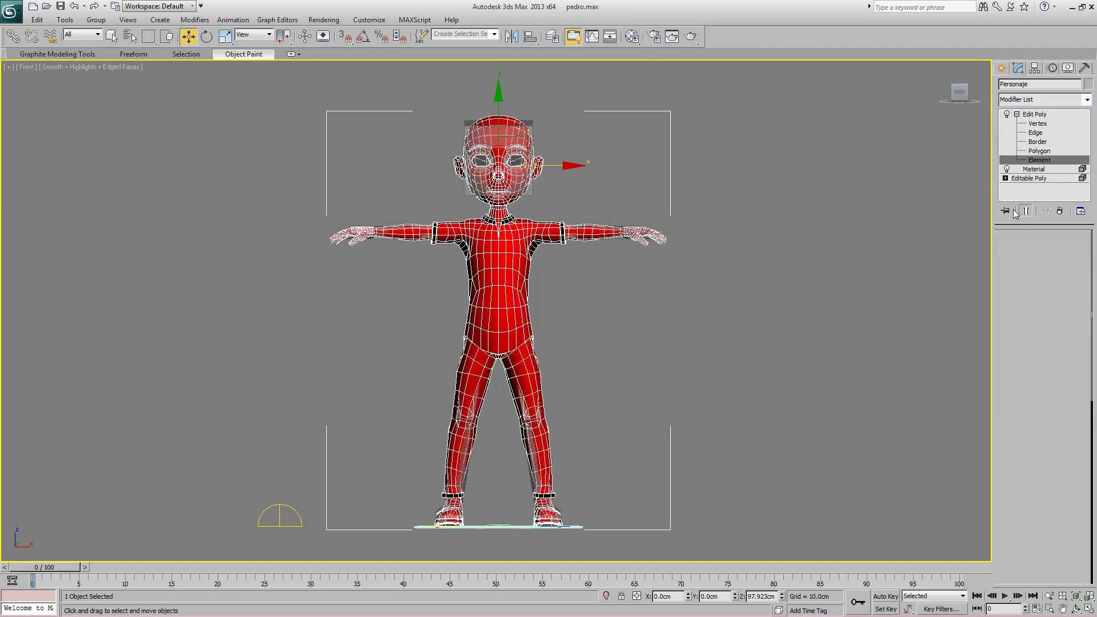
{"action": "left_click", "coordinate": [500, 274]}
{"action": "middle_click_drag", "start_coordinate": [566, 292], "coordinate": [559, 268]}
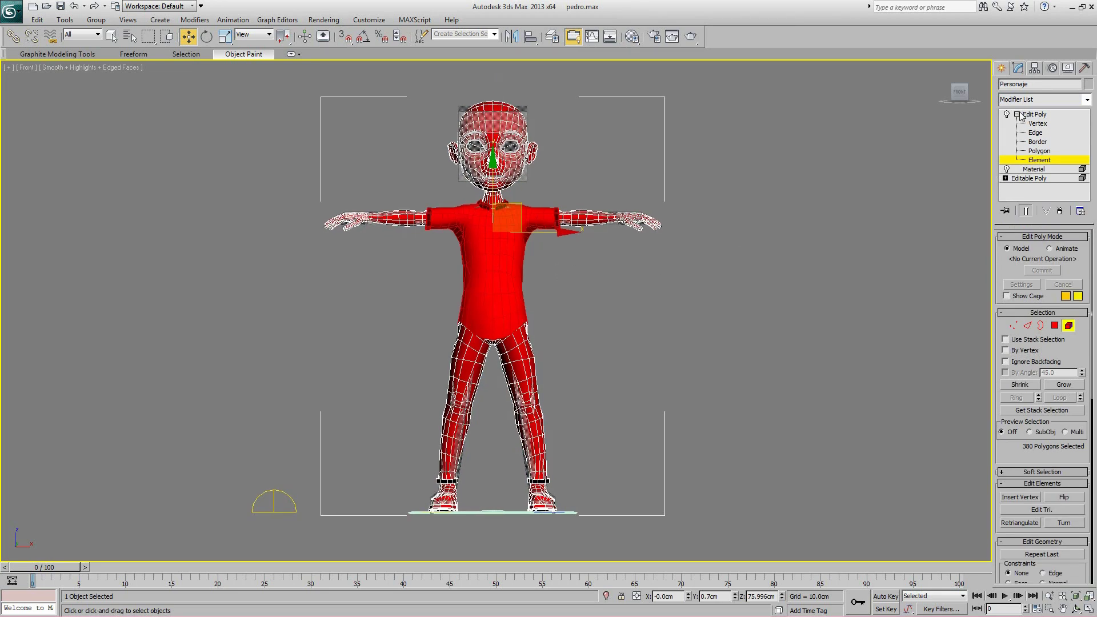
Step: Apply a second Material modifier to the selected shirt and set its material ID to 2
{"action": "left_click", "coordinate": [1086, 99]}
{"action": "left_click_drag", "start_coordinate": [1087, 126], "coordinate": [1090, 204]}
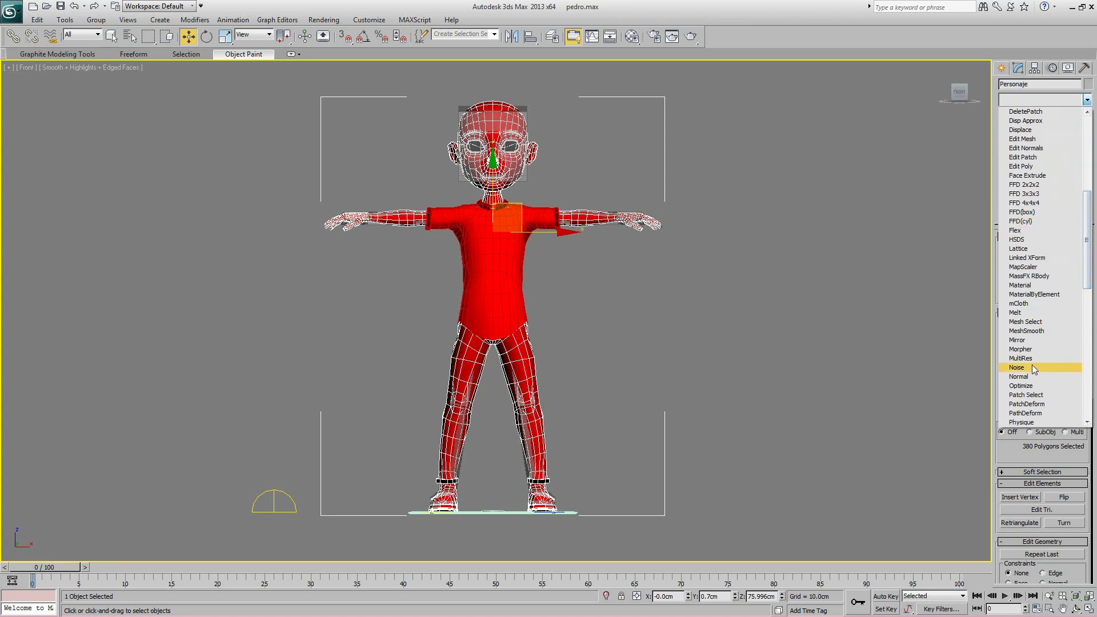
{"action": "left_click", "coordinate": [1025, 285]}
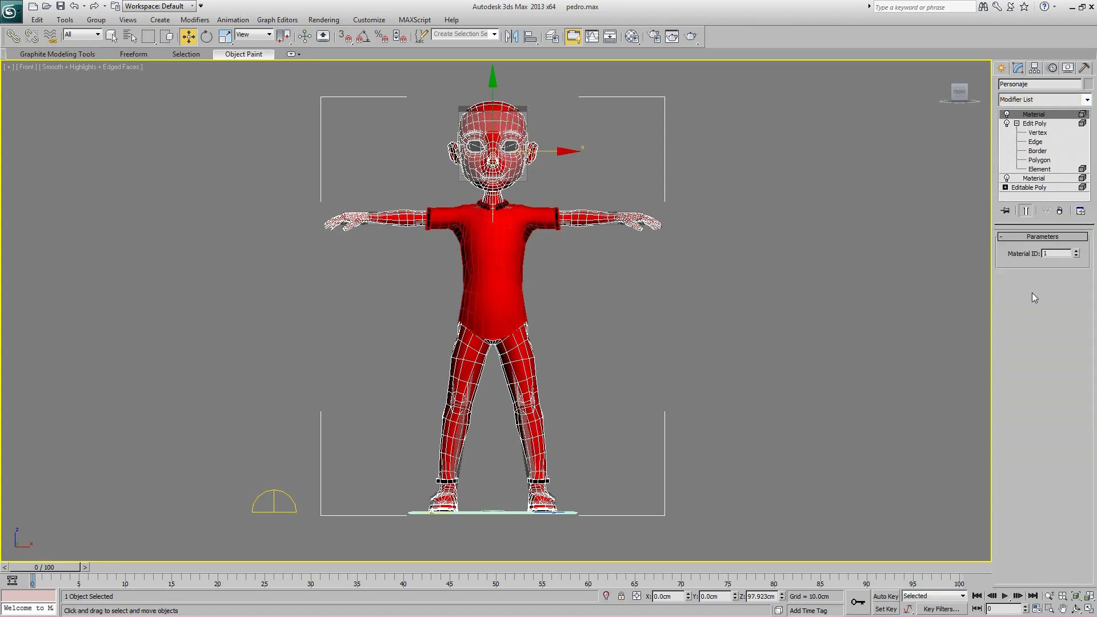
{"action": "left_click", "coordinate": [1076, 252]}
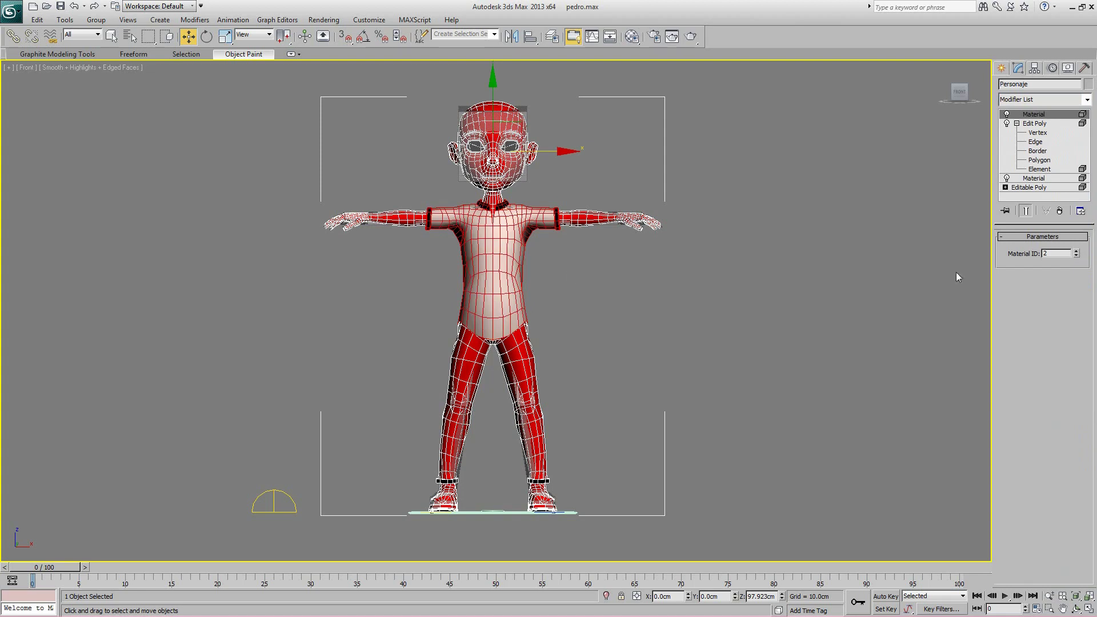
Step: Open the Material Editor, choose the unused 07 - Default material, and enlarge the window to show all its parameter rollouts beside the character
{"action": "scroll", "coordinate": [568, 269], "scroll_direction": "up", "scroll_amount": 3}
{"action": "middle_click_drag", "start_coordinate": [587, 263], "coordinate": [591, 309]}
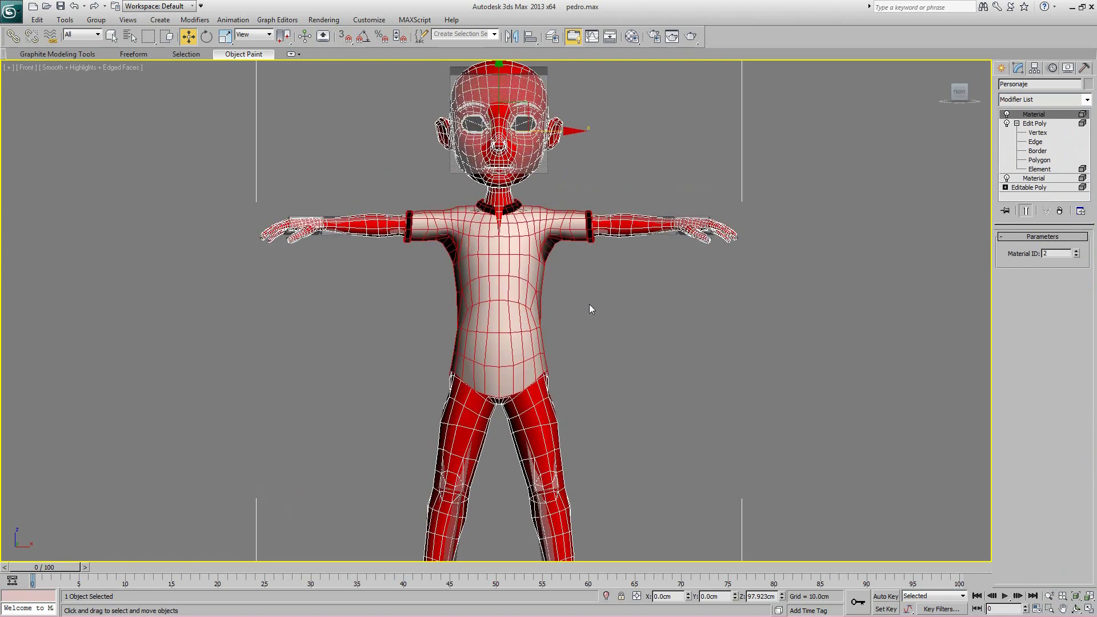
{"action": "scroll", "coordinate": [589, 309], "scroll_direction": "down", "scroll_amount": 2}
{"action": "key", "text": "m"}
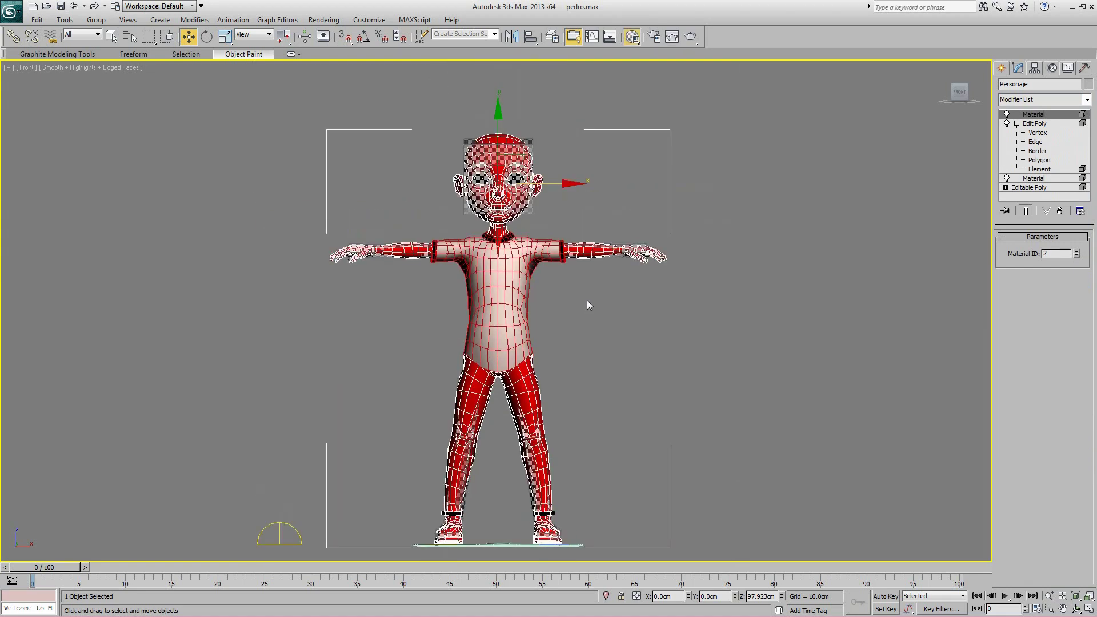
{"action": "left_click_drag", "start_coordinate": [550, 265], "coordinate": [852, 148]}
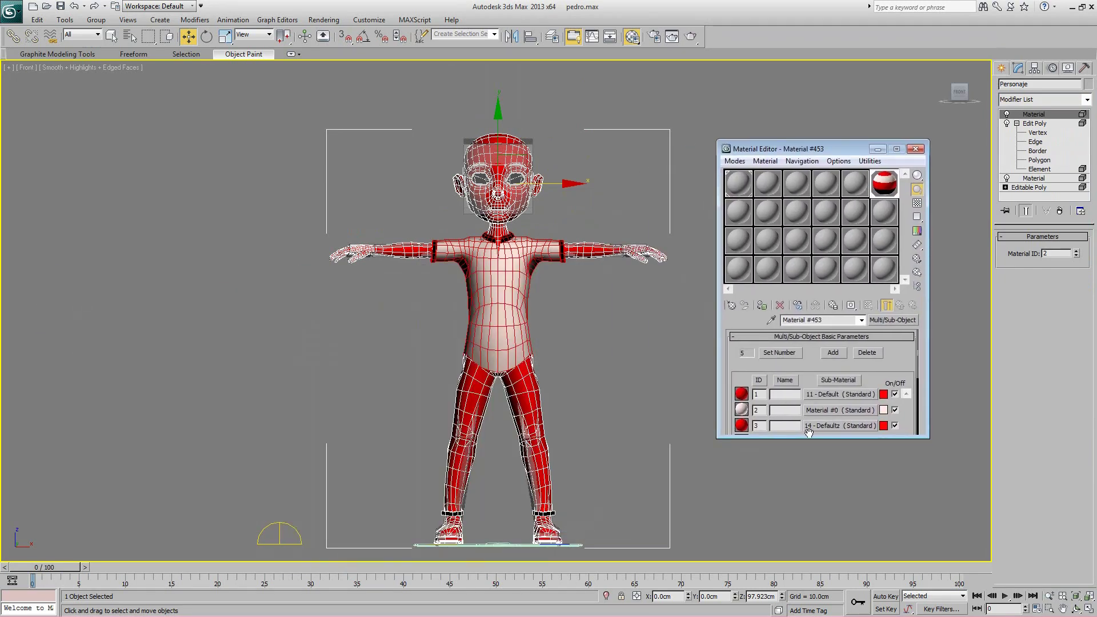
{"action": "left_click", "coordinate": [738, 209]}
{"action": "left_click_drag", "start_coordinate": [802, 150], "coordinate": [899, 49]}
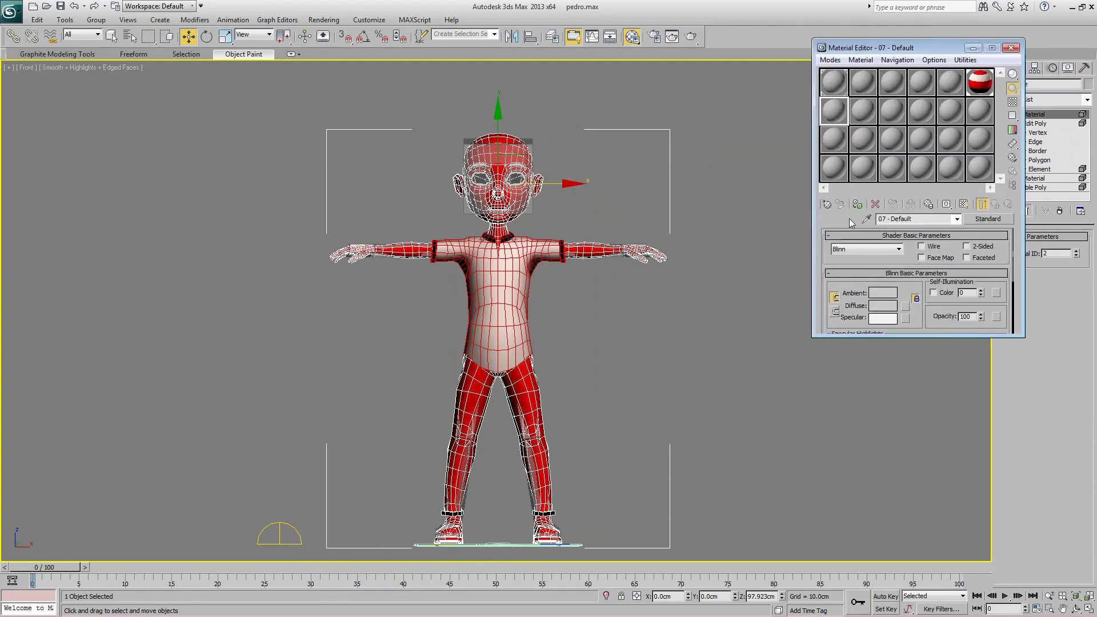
{"action": "left_click_drag", "start_coordinate": [855, 338], "coordinate": [856, 505]}
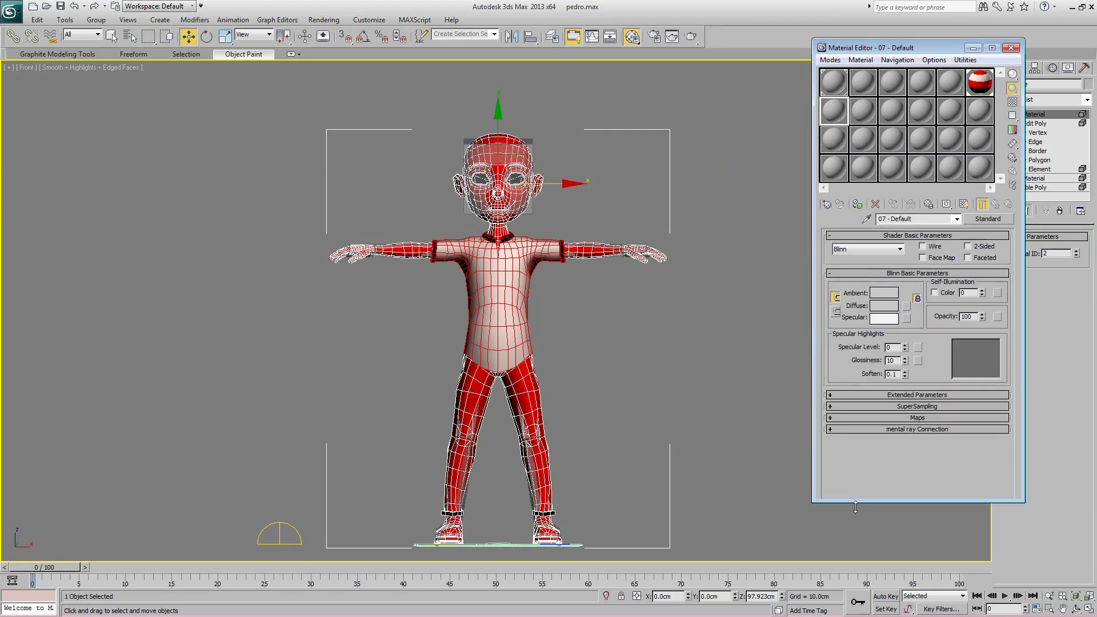
{"action": "left_click_drag", "start_coordinate": [921, 51], "coordinate": [861, 48]}
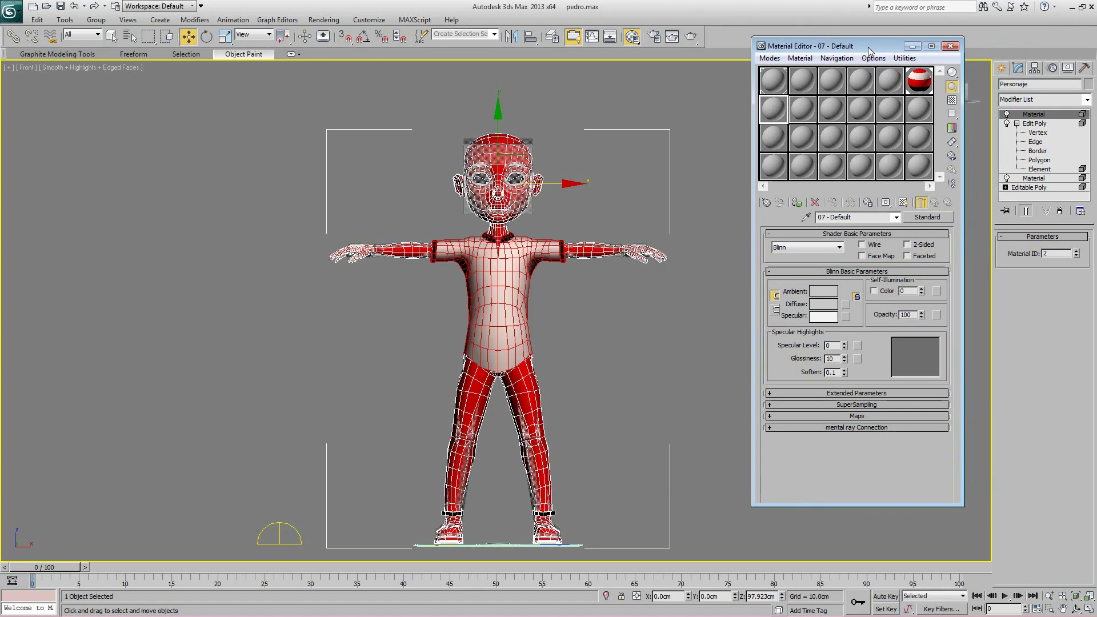
Step: Apply the 07 - Default material to the whole character
{"action": "left_click", "coordinate": [1017, 124]}
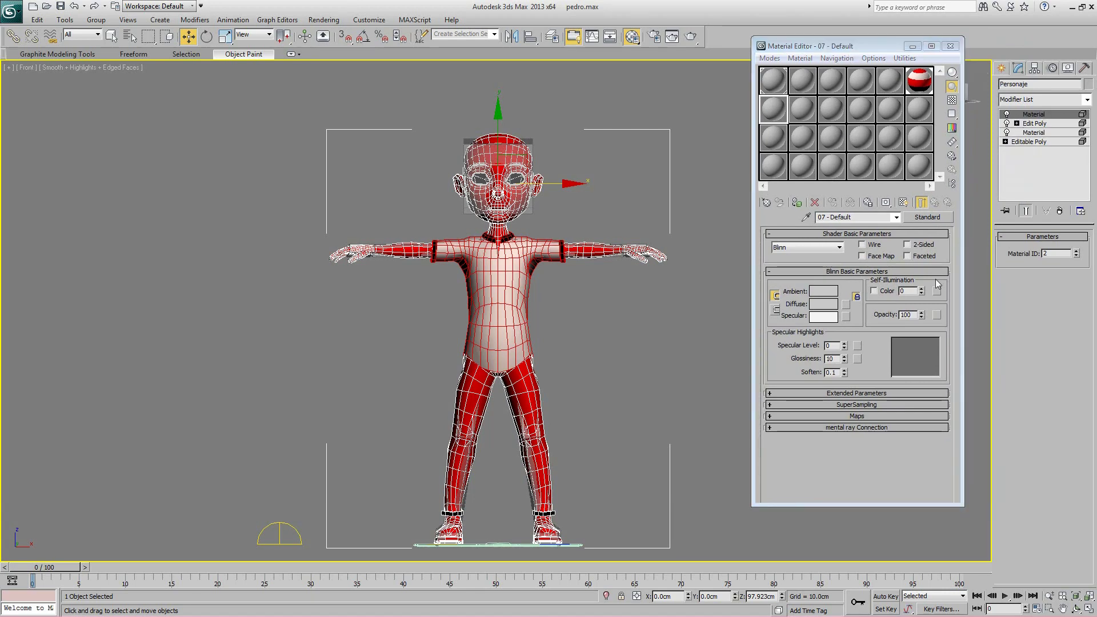
{"action": "left_click", "coordinate": [820, 301]}
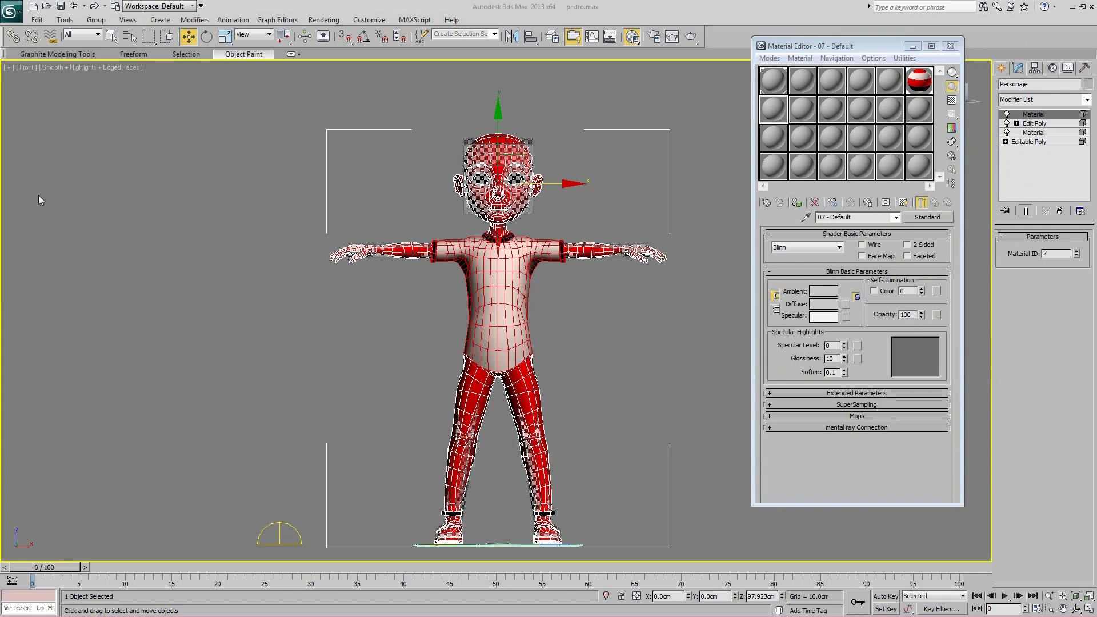
{"action": "left_click_drag", "start_coordinate": [772, 108], "coordinate": [517, 387]}
{"action": "middle_click_drag", "start_coordinate": [504, 171], "coordinate": [479, 134]}
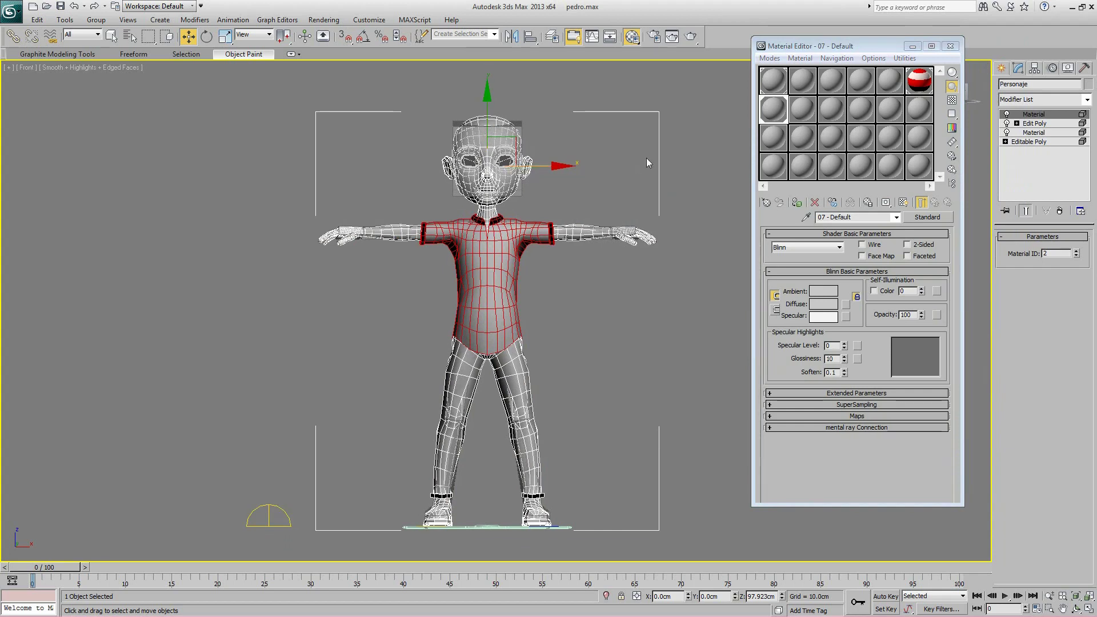
{"action": "left_click_drag", "start_coordinate": [781, 111], "coordinate": [509, 269]}
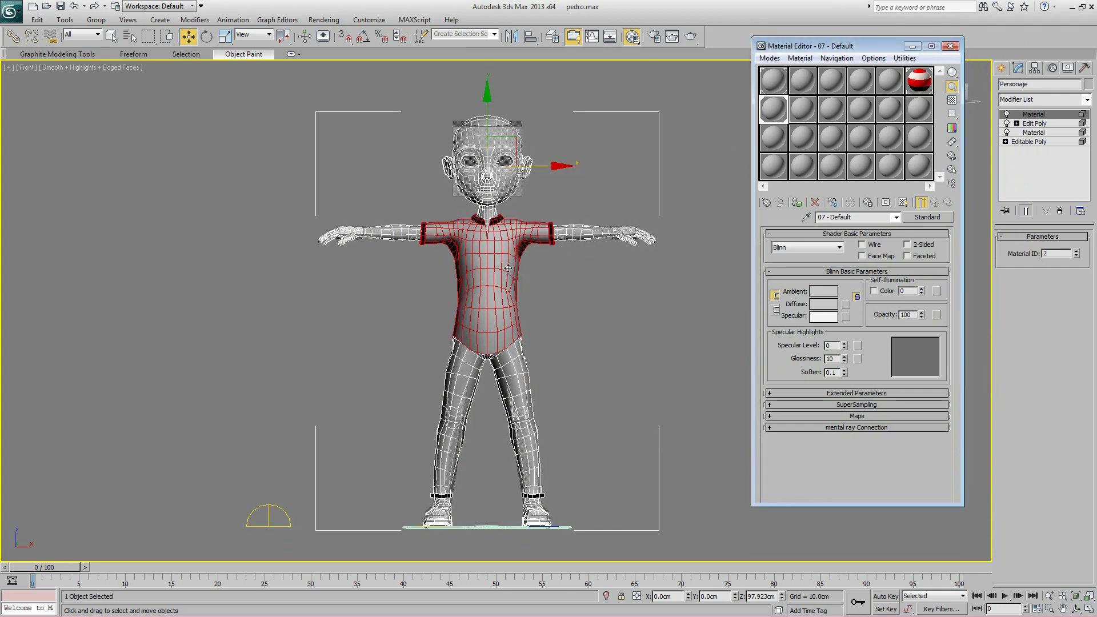
{"action": "middle_click_drag", "start_coordinate": [547, 224], "coordinate": [554, 210]}
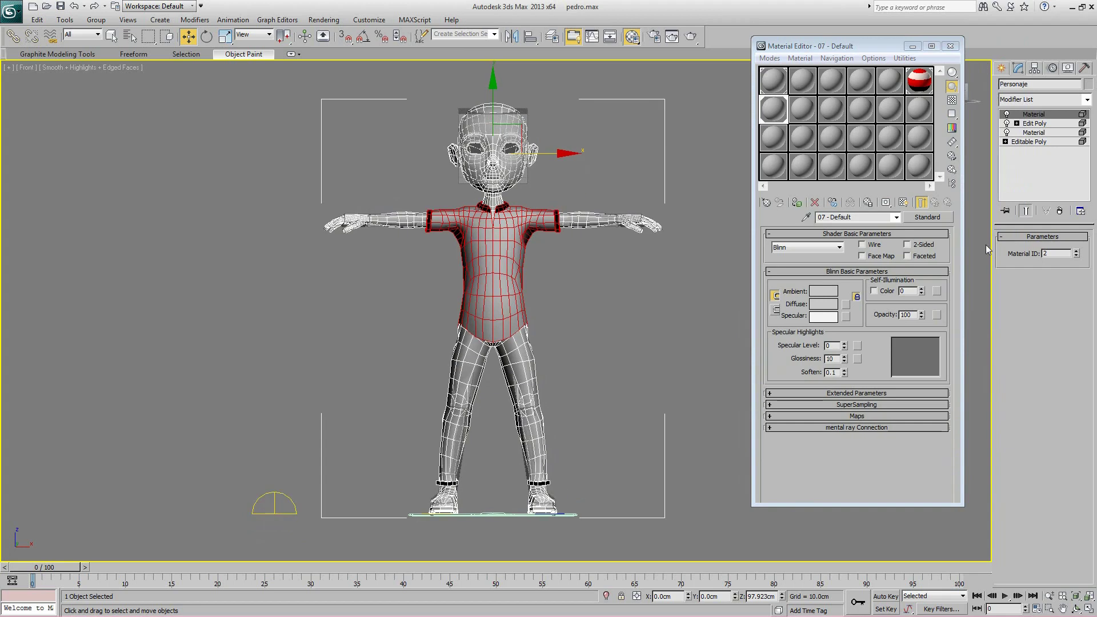
Step: Change the 07 - Default material's type to Multi/Sub-Object and discard the old material
{"action": "left_click", "coordinate": [931, 219]}
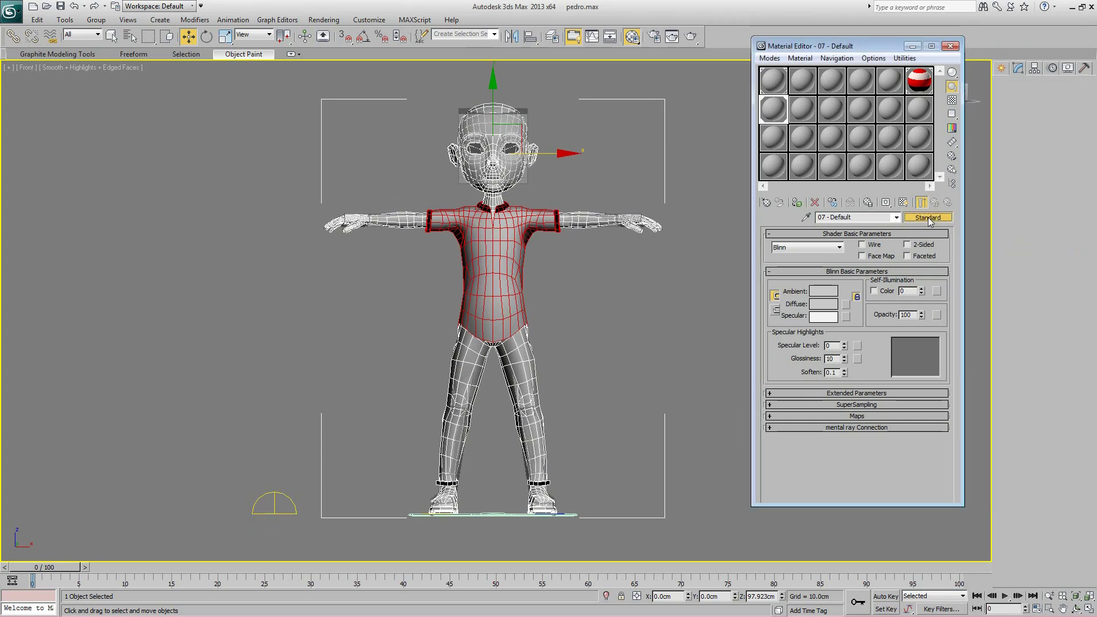
{"action": "key", "text": "Escape"}
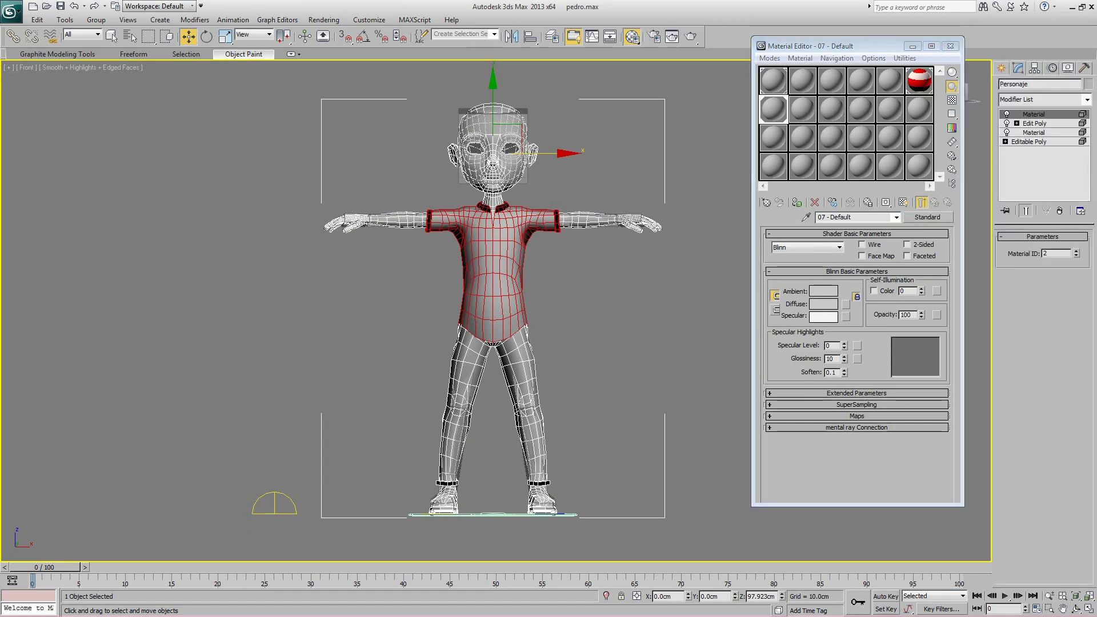
{"action": "left_click_drag", "start_coordinate": [0, 56], "coordinate": [235, 90]}
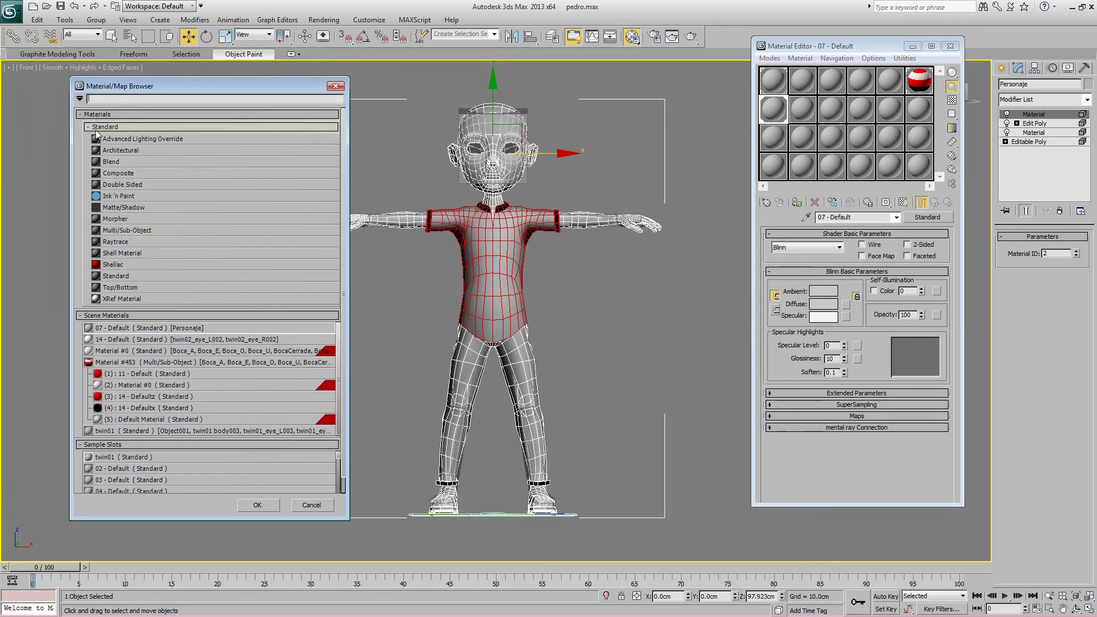
{"action": "double_click", "coordinate": [109, 232]}
{"action": "left_click_drag", "start_coordinate": [834, 238], "coordinate": [161, 143]}
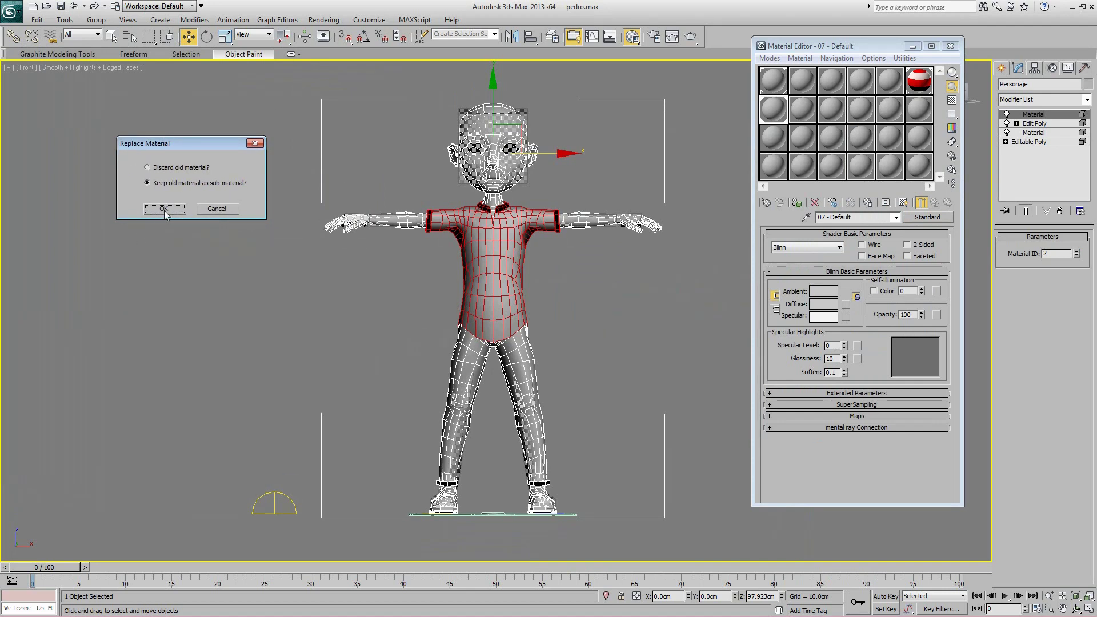
{"action": "left_click", "coordinate": [173, 167]}
{"action": "left_click", "coordinate": [164, 209]}
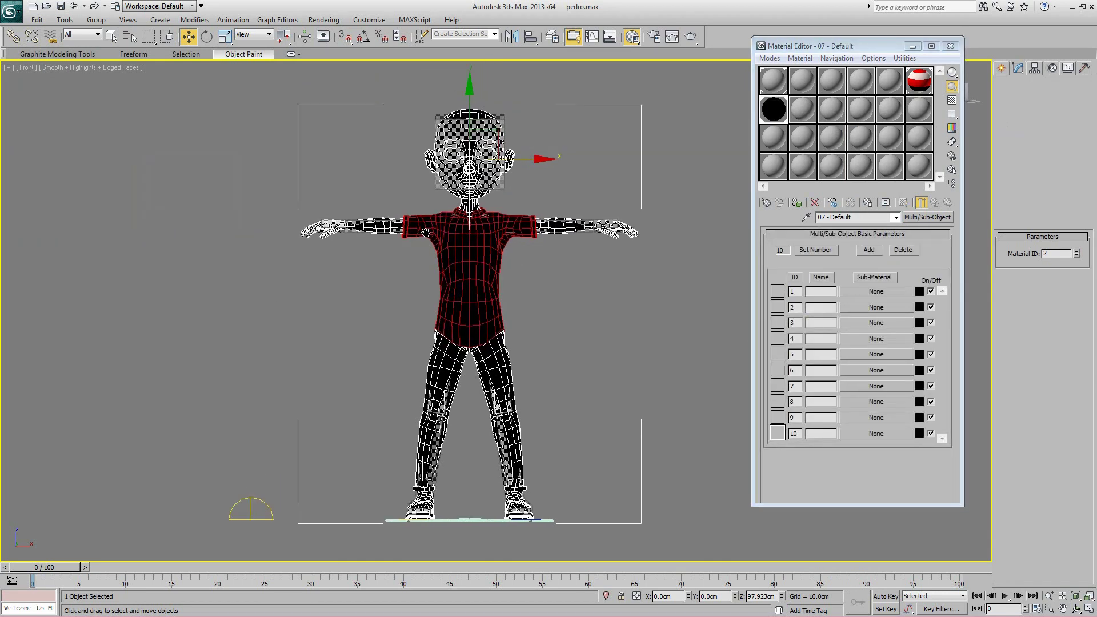
Step: Set the number of sub-materials to 2 and name ID 1 polera and ID 2 piel
{"action": "left_click", "coordinate": [811, 250]}
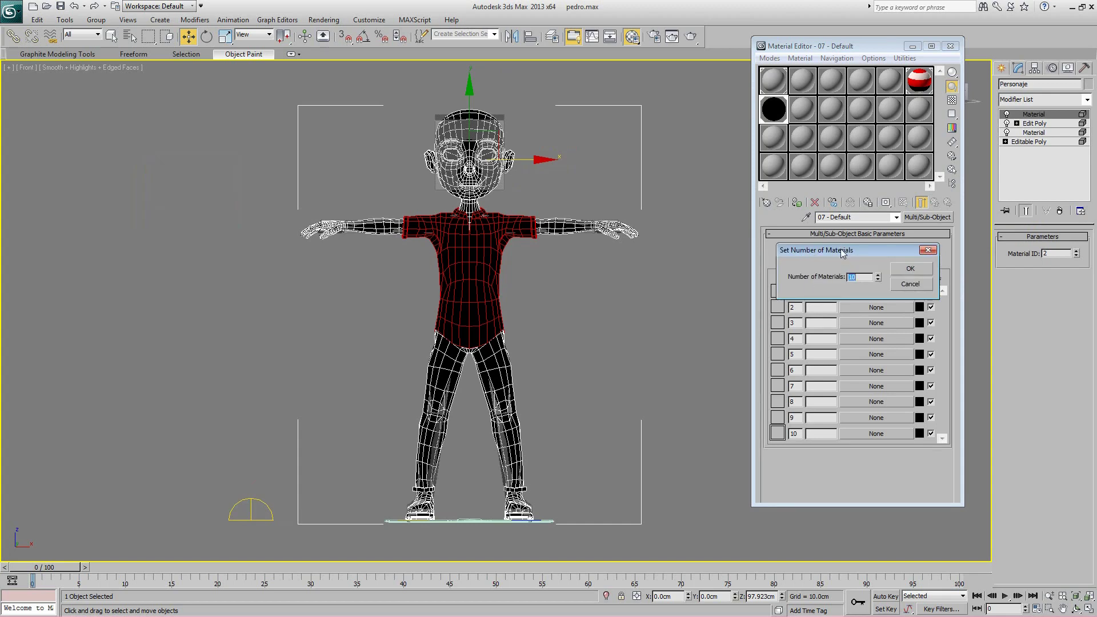
{"action": "left_click_drag", "start_coordinate": [842, 249], "coordinate": [649, 228]}
{"action": "type", "text": "2"}
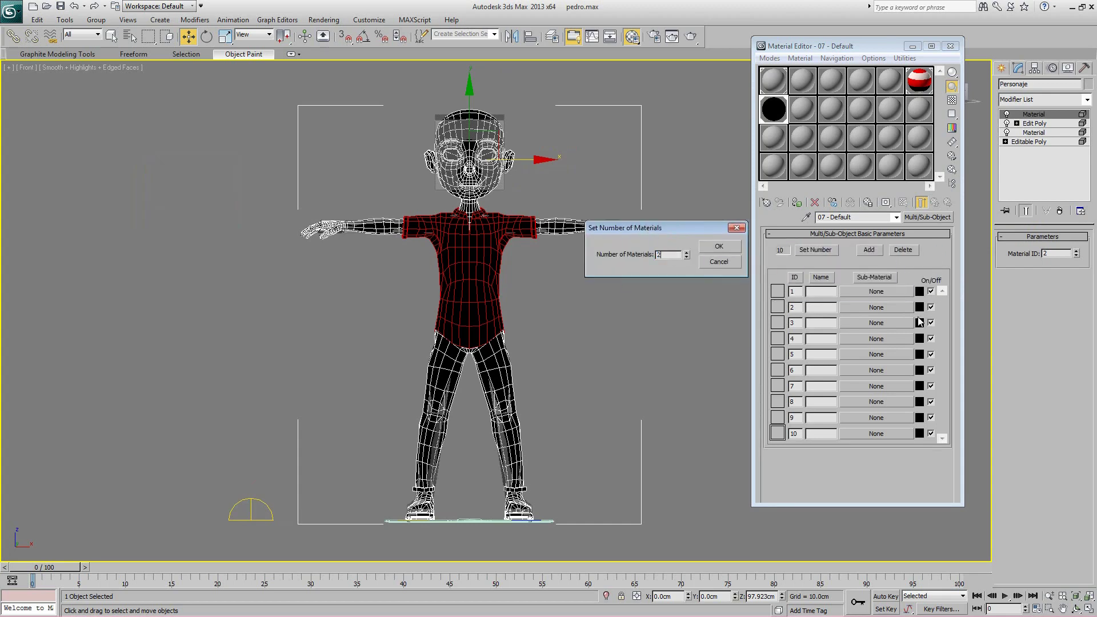
{"action": "left_click", "coordinate": [713, 247]}
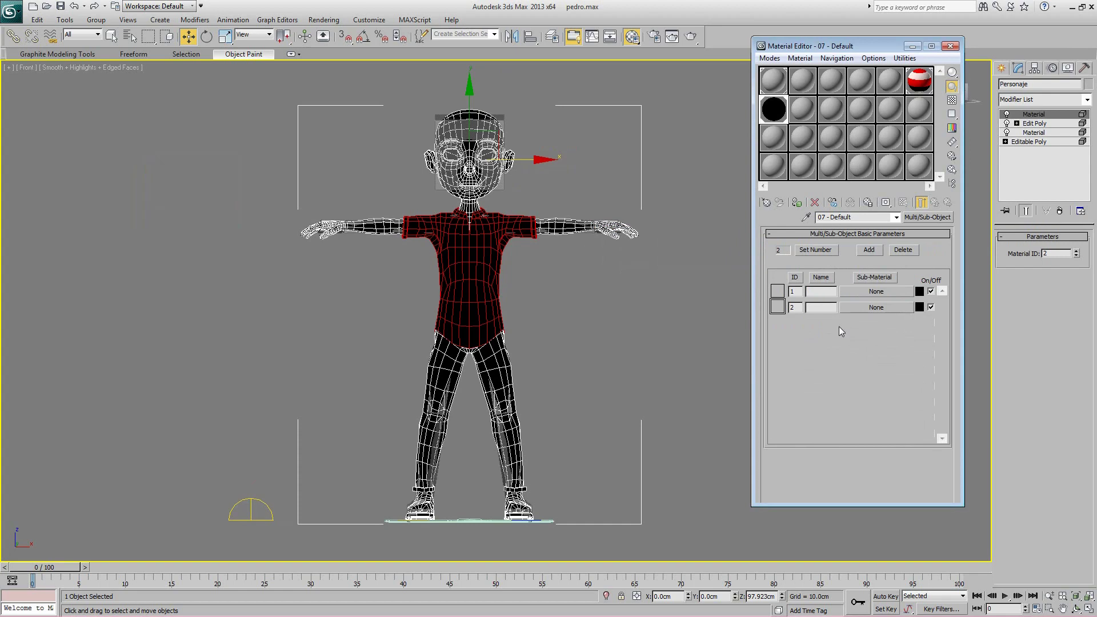
{"action": "left_click", "coordinate": [820, 291]}
{"action": "type", "text": "polera"}
Step: Give the polera sub-material a Standard material with the MapaRopa bitmap from the pedro folder as its diffuse map, and return to the parent material
{"action": "left_click", "coordinate": [873, 292]}
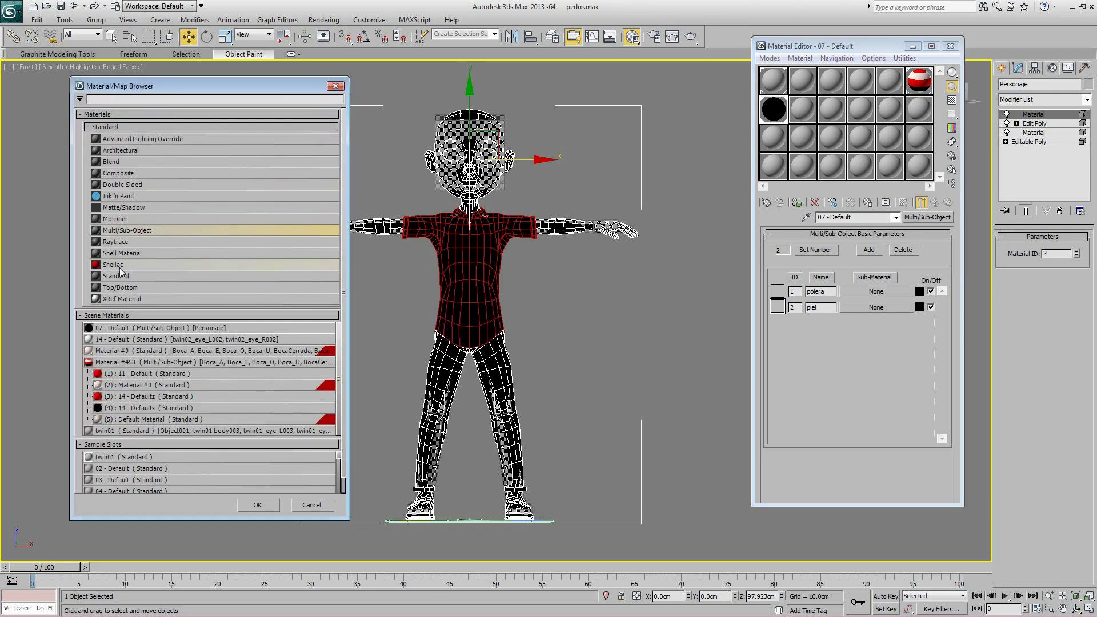
{"action": "double_click", "coordinate": [101, 277]}
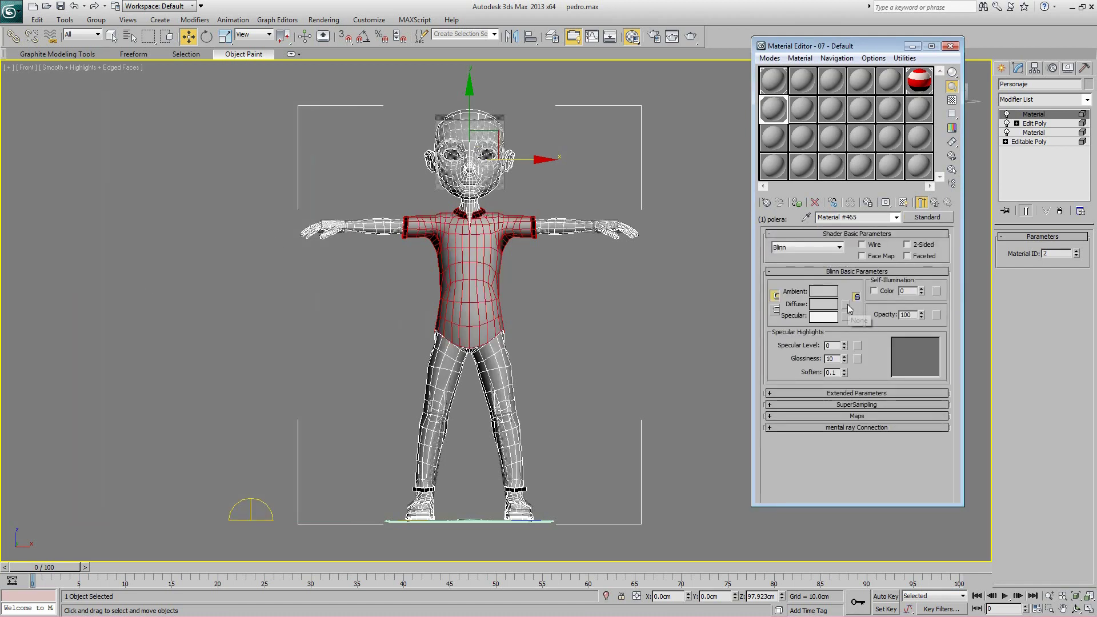
{"action": "left_click", "coordinate": [846, 304]}
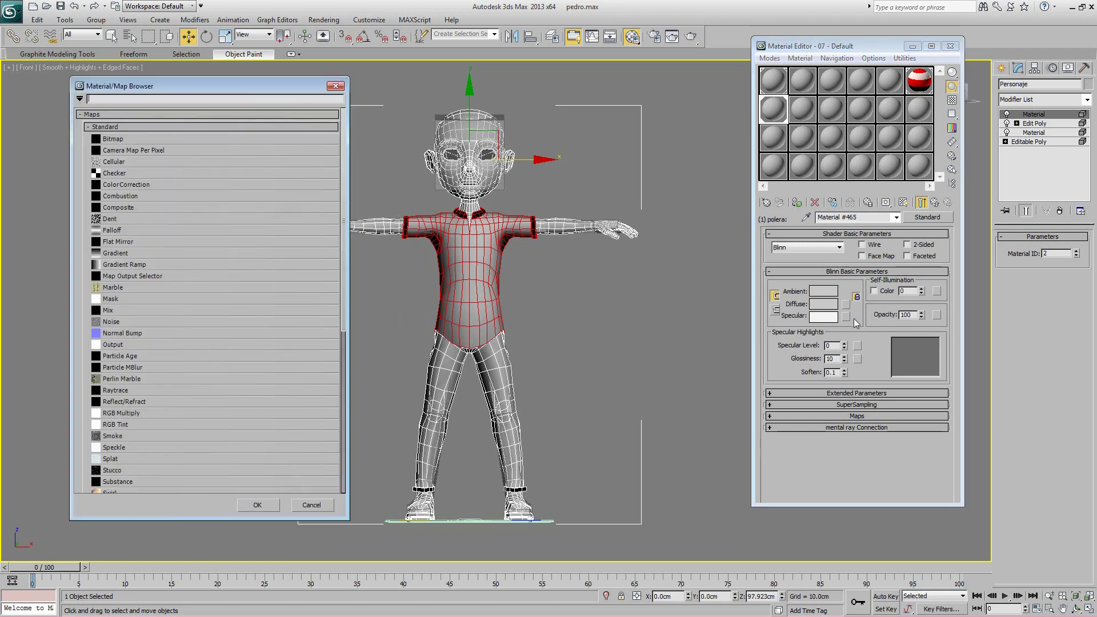
{"action": "double_click", "coordinate": [109, 140]}
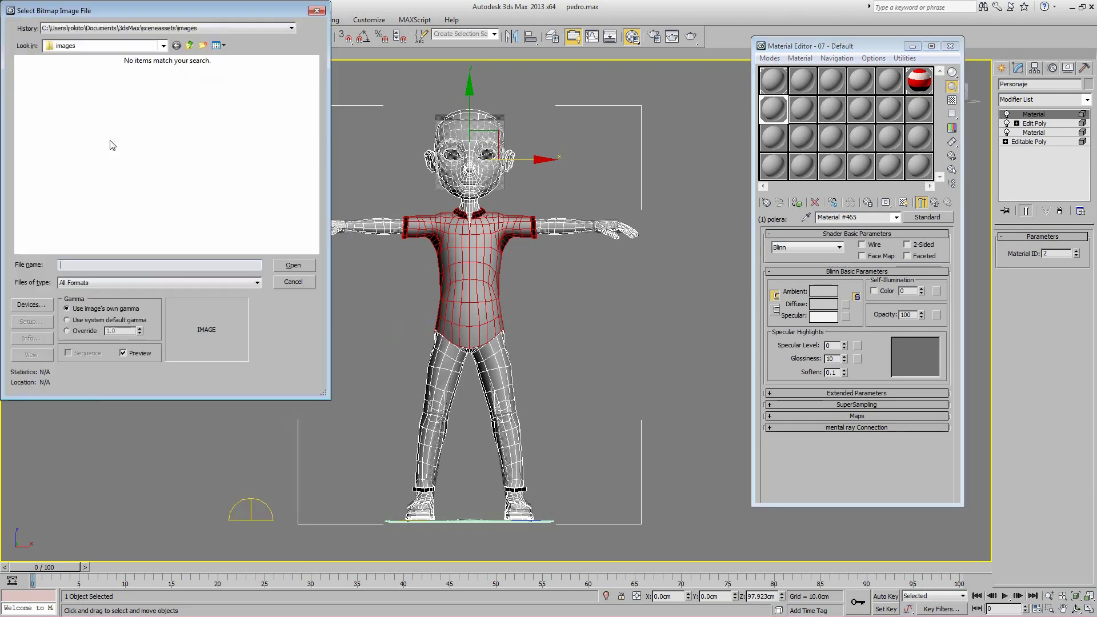
{"action": "left_click", "coordinate": [162, 46]}
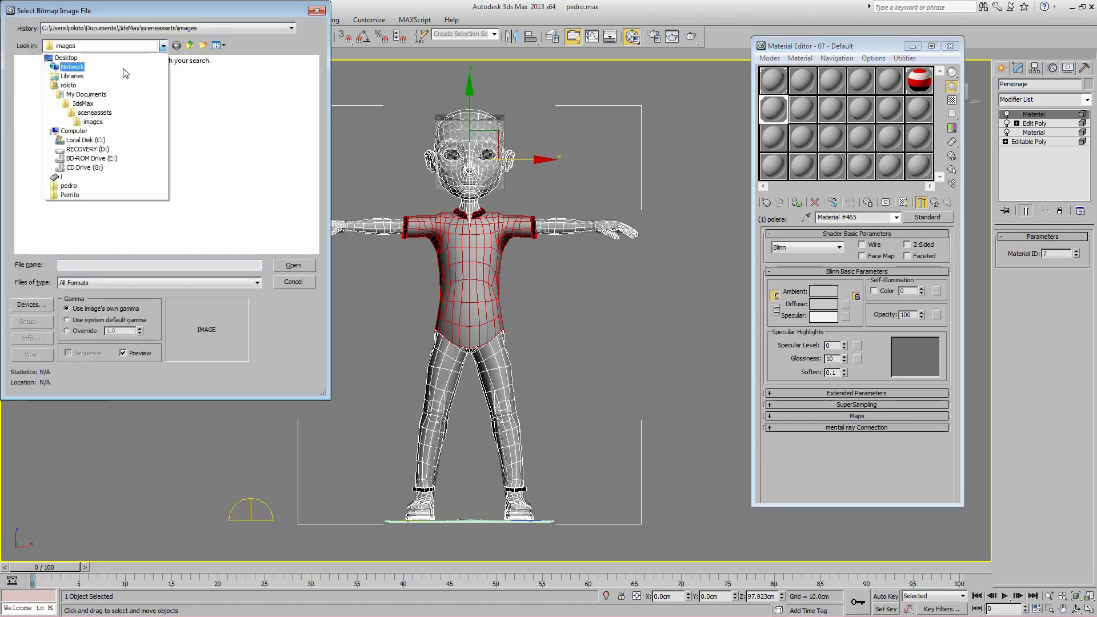
{"action": "left_click", "coordinate": [79, 192]}
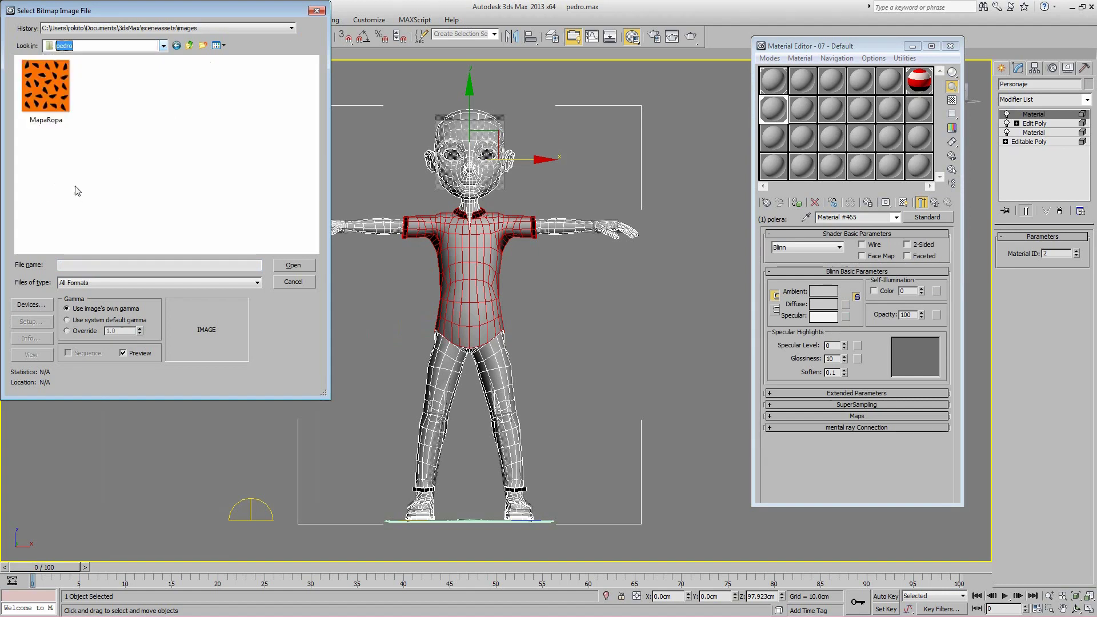
{"action": "left_click", "coordinate": [61, 120]}
{"action": "double_click", "coordinate": [62, 119]}
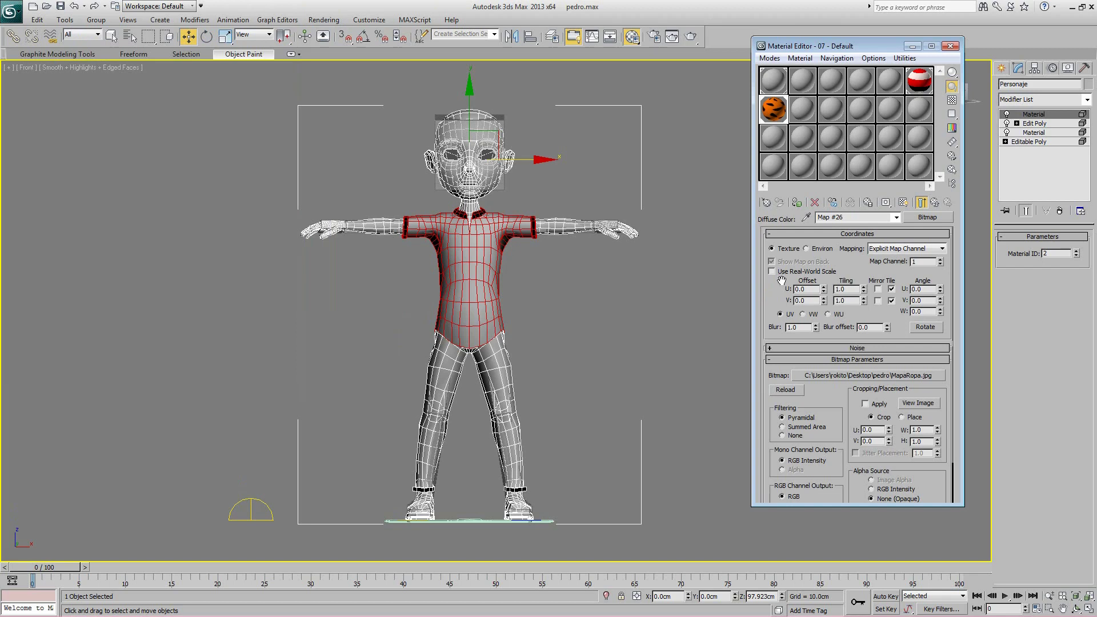
{"action": "left_click", "coordinate": [935, 203]}
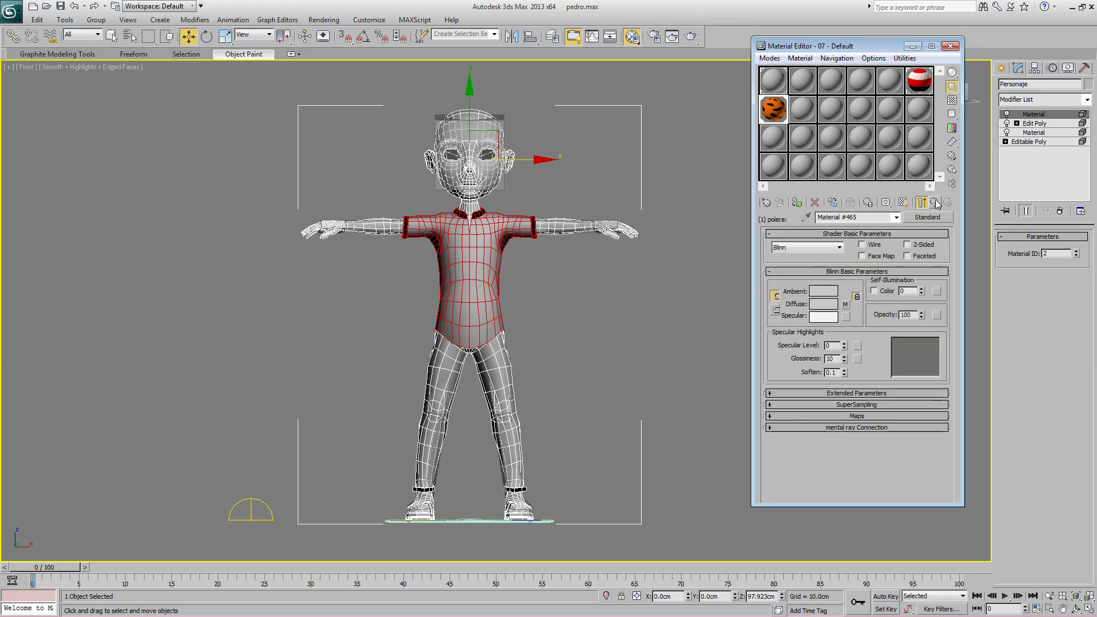
{"action": "left_click", "coordinate": [935, 203]}
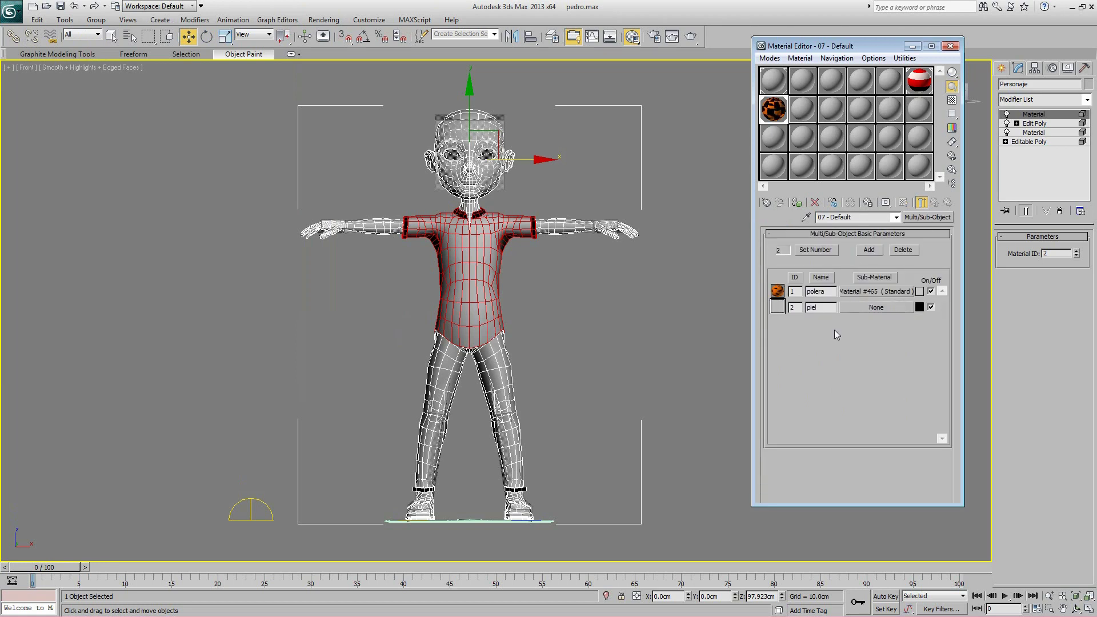
Step: Assign a Standard material to the piel sub-material
{"action": "left_click", "coordinate": [865, 308]}
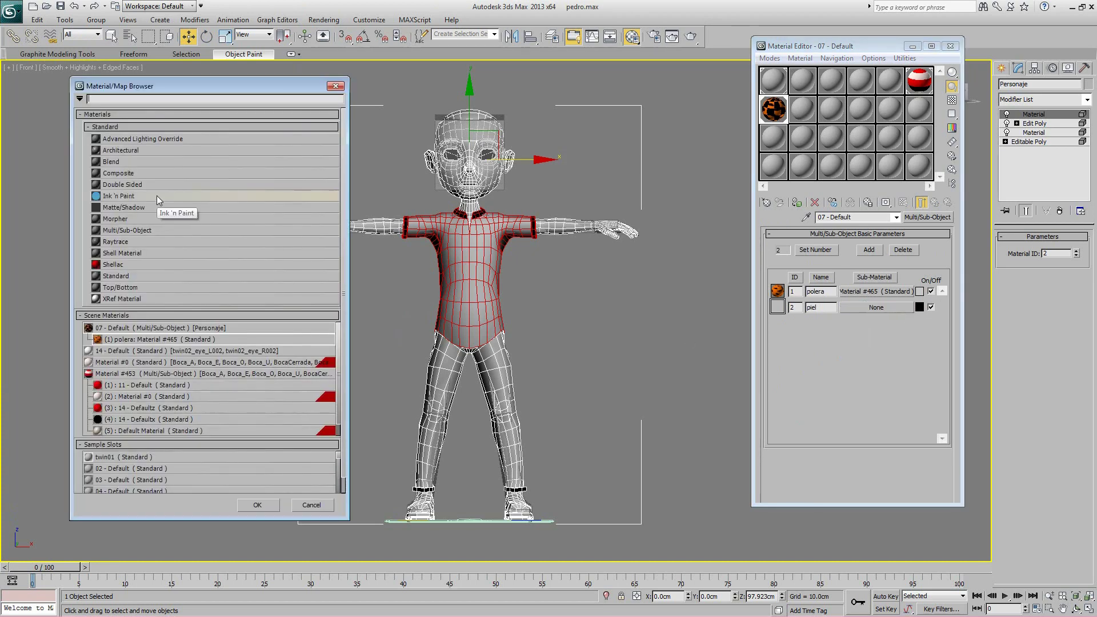
{"action": "left_click", "coordinate": [121, 276]}
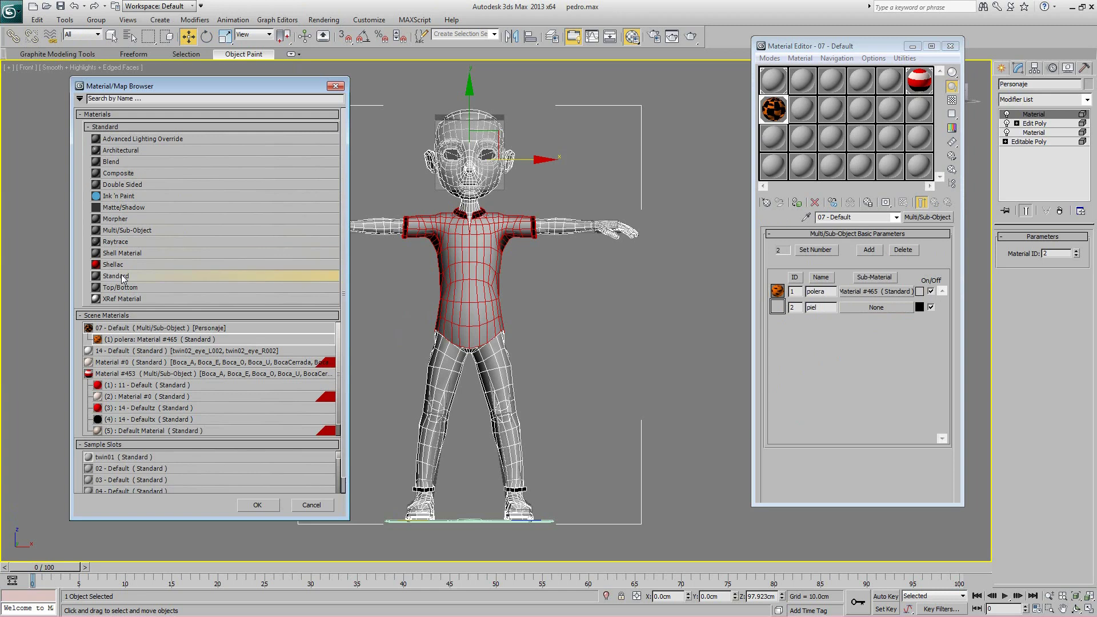
{"action": "double_click", "coordinate": [122, 276]}
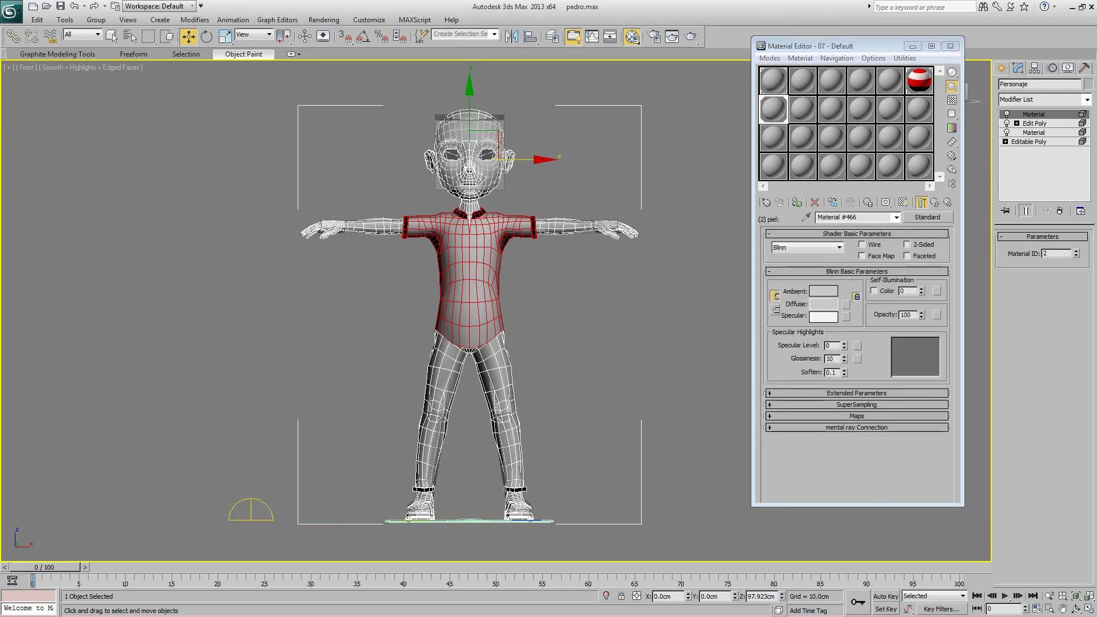
Step: Set the piel sub-material's diffuse color to a skin tone of RGB 255, 183, 150 and return to the parent material
{"action": "left_click", "coordinate": [823, 303]}
{"action": "left_click_drag", "start_coordinate": [323, 126], "coordinate": [753, 277]}
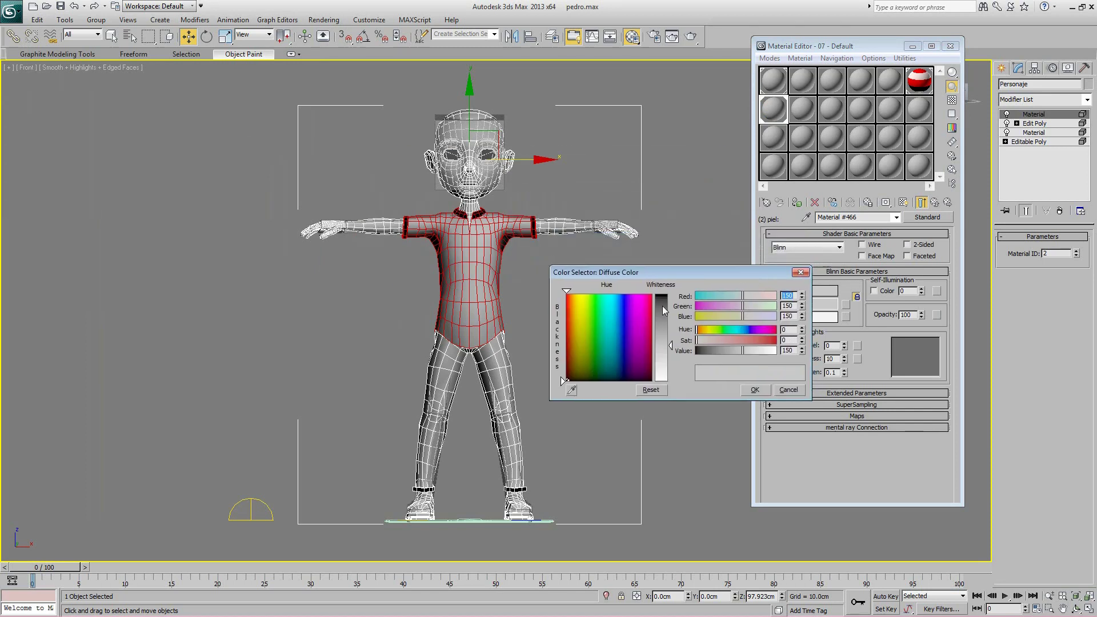
{"action": "mouse_move", "coordinate": [587, 303]}
{"action": "left_mouse_down"}
{"action": "mouse_move", "coordinate": [634, 293]}
{"action": "mouse_move", "coordinate": [576, 294]}
{"action": "left_mouse_up"}
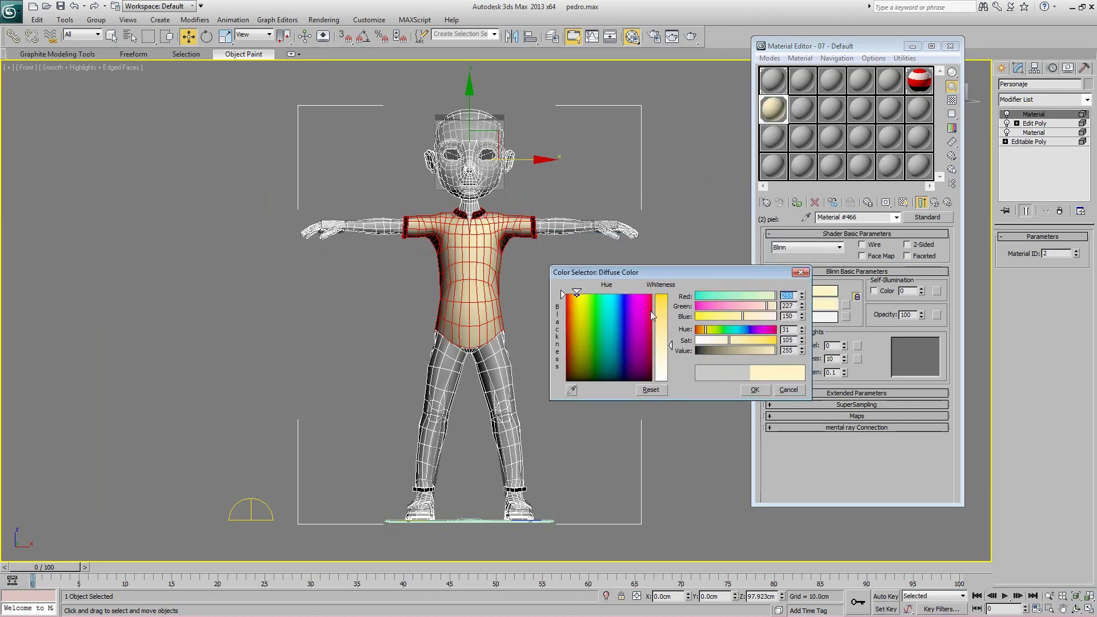
{"action": "left_click", "coordinate": [753, 306]}
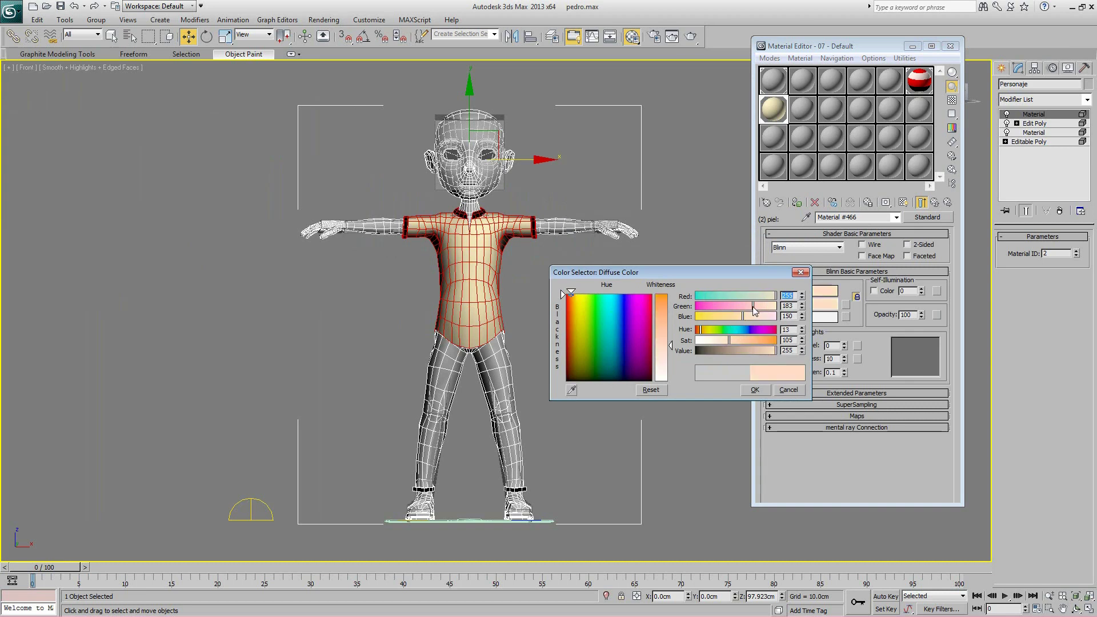
{"action": "left_click", "coordinate": [756, 389]}
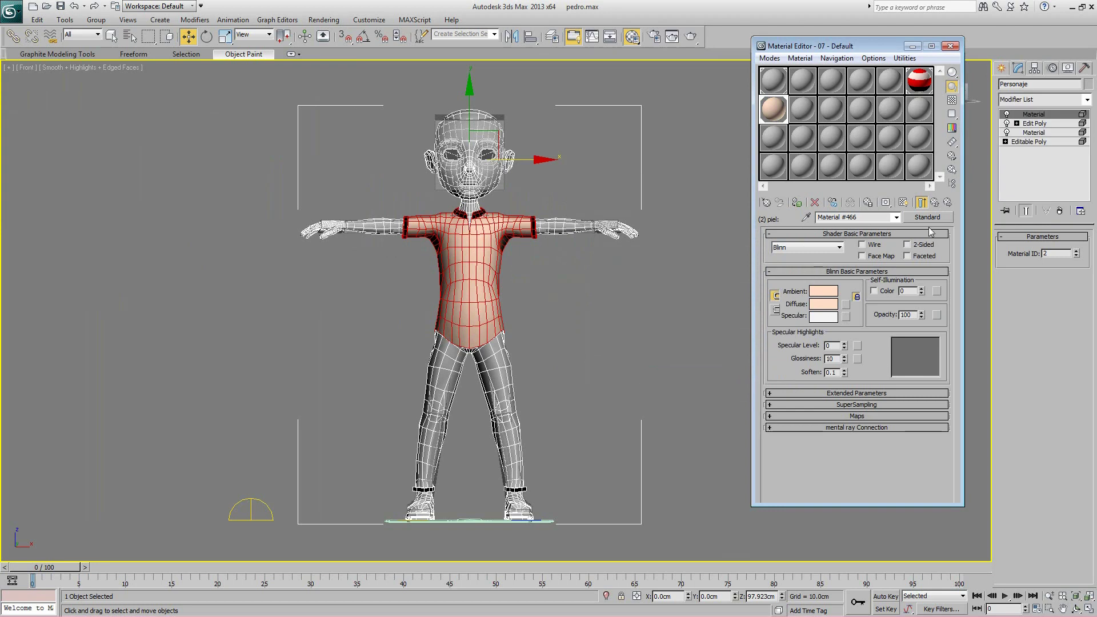
{"action": "left_click", "coordinate": [932, 203]}
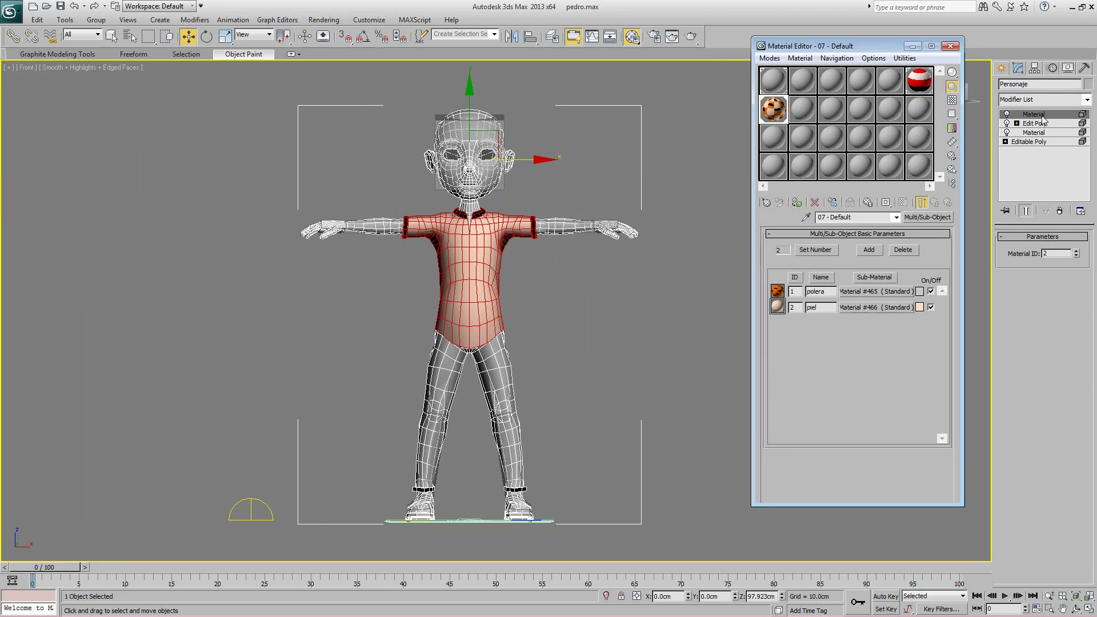
Step: Inspect both Material modifiers and the base Editable Poly's element selection to check which body parts receive each material ID
{"action": "left_click", "coordinate": [1010, 114]}
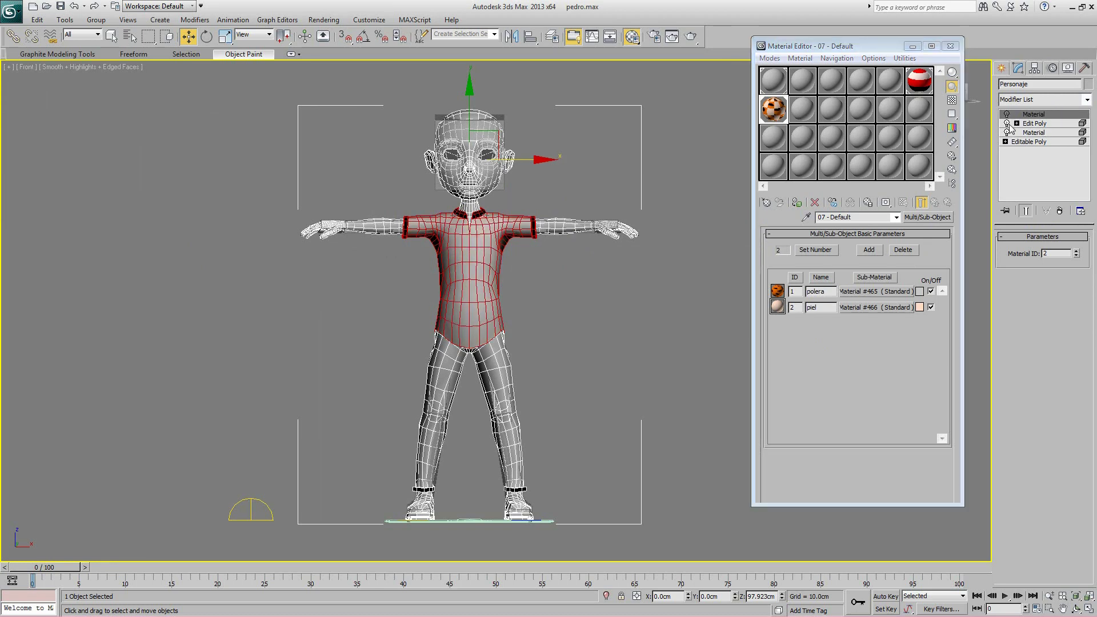
{"action": "left_click", "coordinate": [1032, 133]}
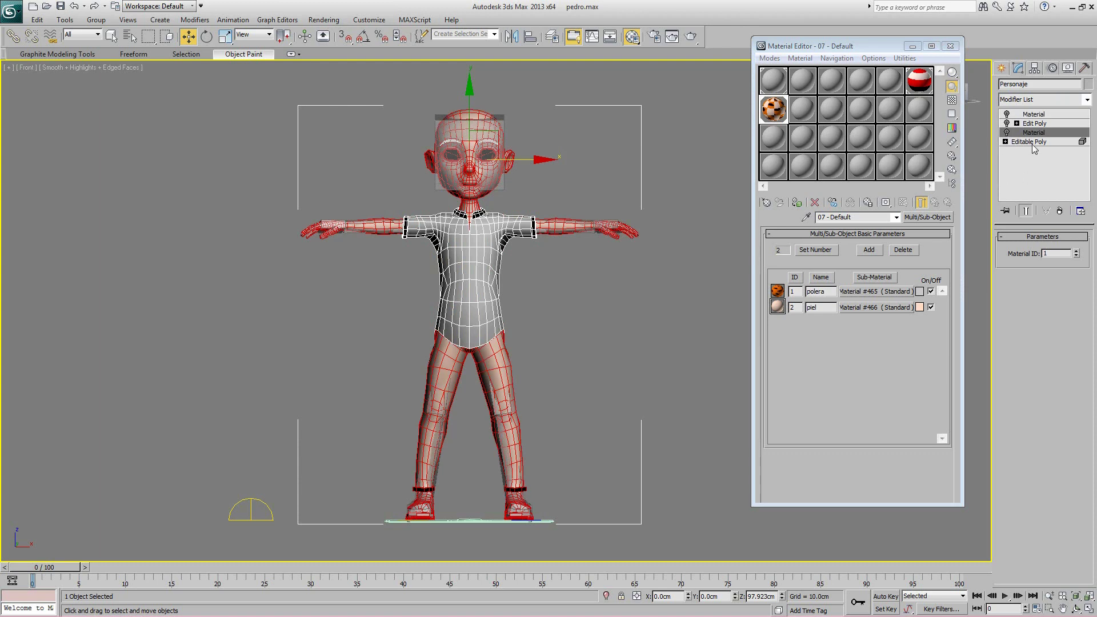
{"action": "left_click", "coordinate": [1033, 142]}
{"action": "key", "text": "4"}
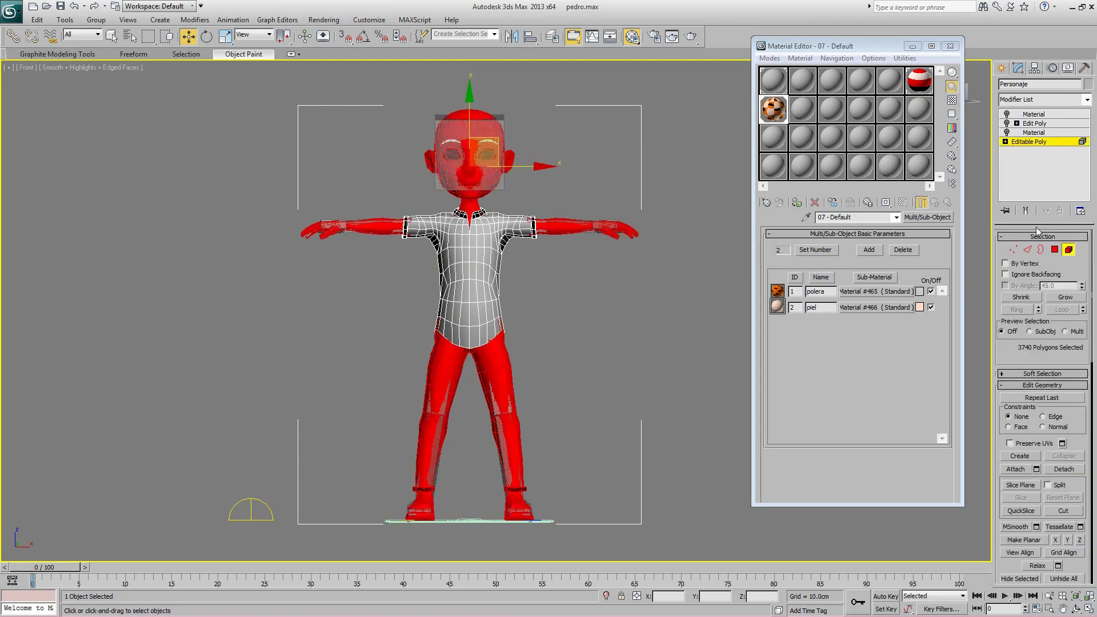
{"action": "left_click", "coordinate": [1026, 133]}
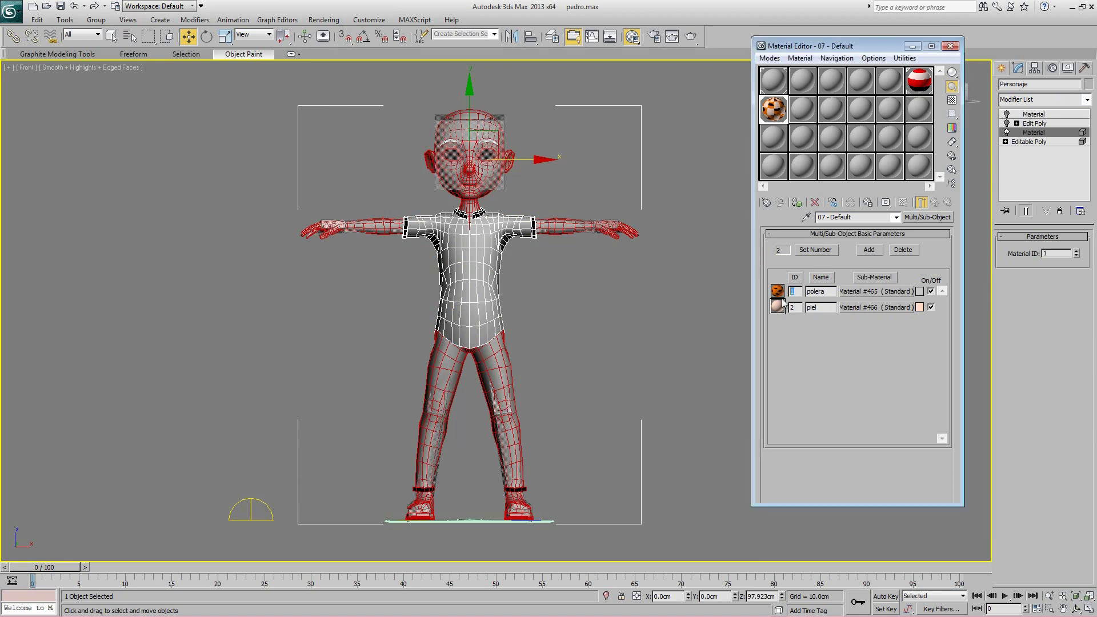
Step: Swap the sub-material IDs, giving polera ID 2 and piel ID 1
{"action": "type", "text": "2"}
{"action": "left_click_drag", "start_coordinate": [799, 308], "coordinate": [782, 309]}
{"action": "type", "text": "1"}
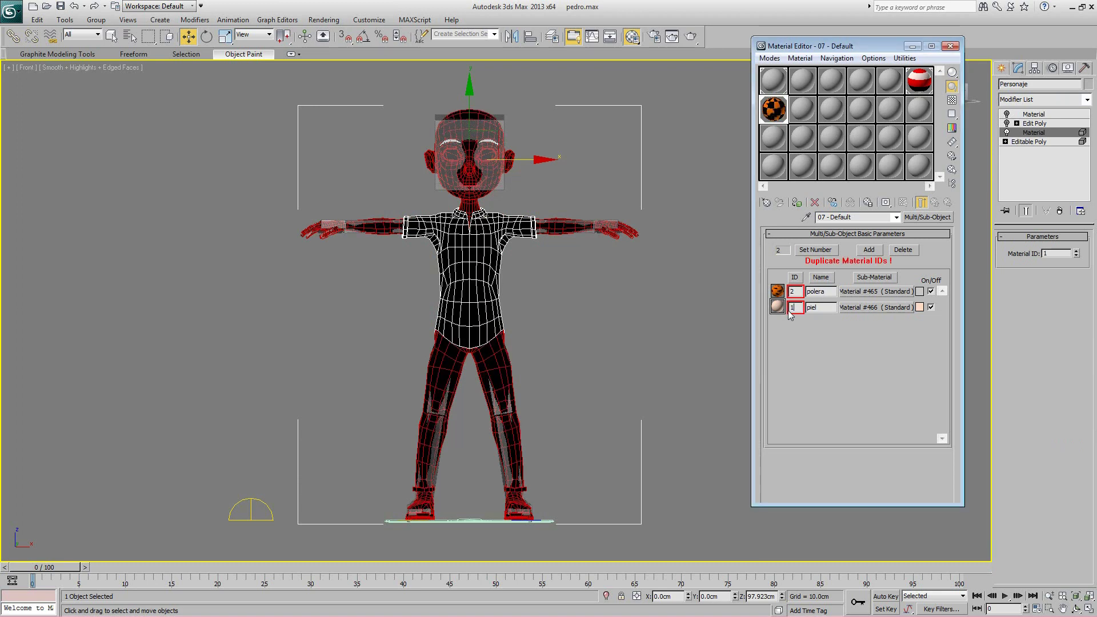
{"action": "left_click", "coordinate": [797, 291]}
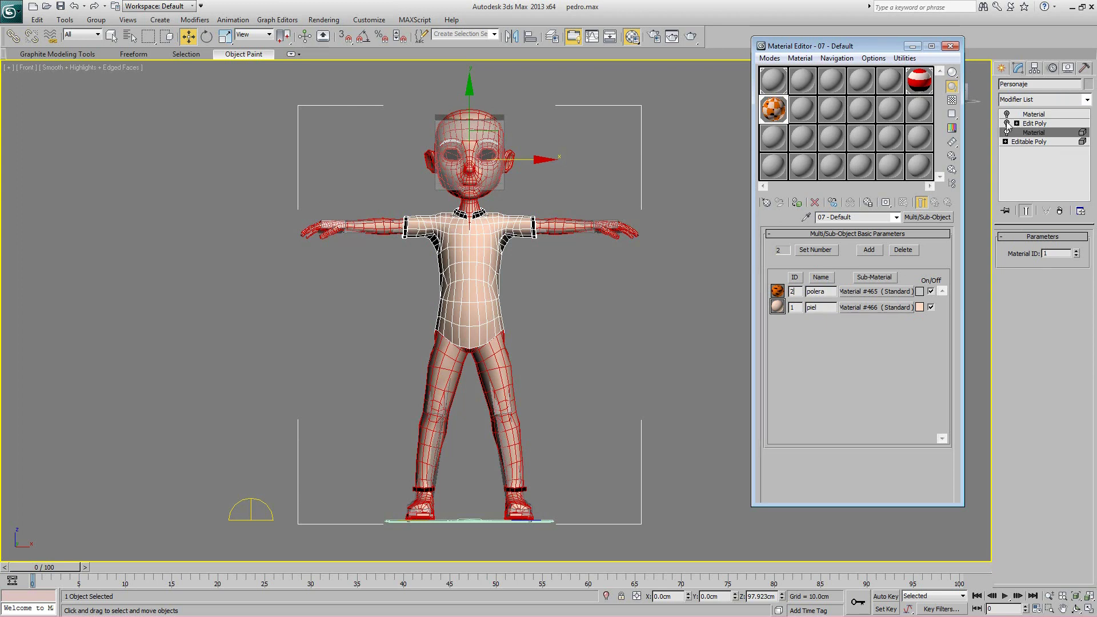
Step: Show the polera sub-material's shaded map in the viewport with the top Material modifier active, and return to the parent material
{"action": "left_click", "coordinate": [1028, 115]}
{"action": "middle_click_drag", "start_coordinate": [685, 225], "coordinate": [687, 206]}
{"action": "left_click", "coordinate": [870, 293]}
{"action": "left_click", "coordinate": [903, 203]}
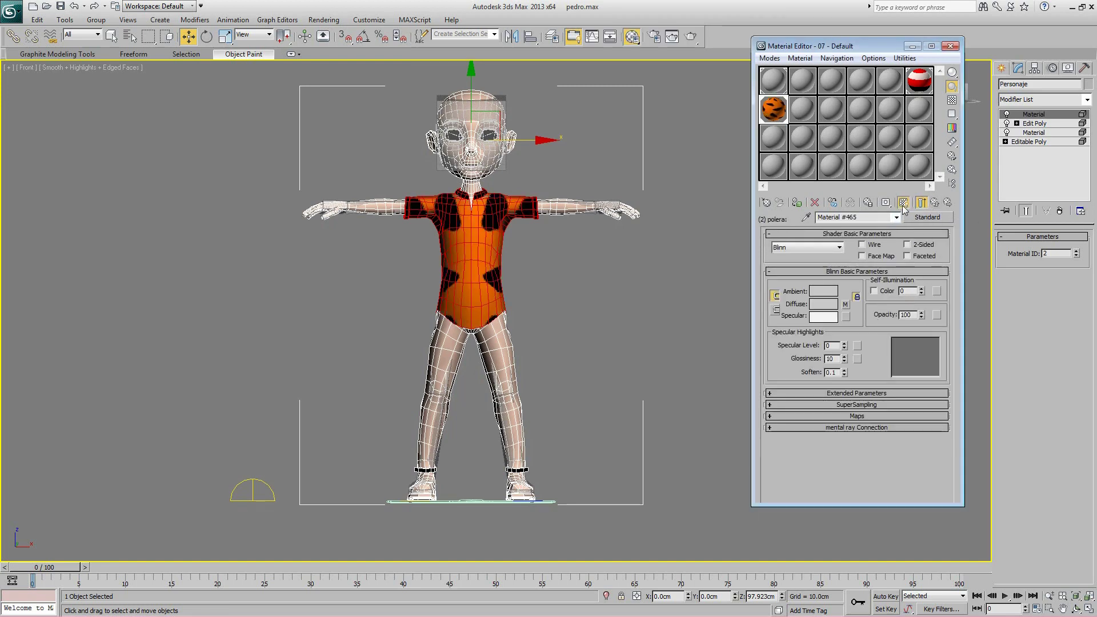
{"action": "left_click", "coordinate": [939, 201]}
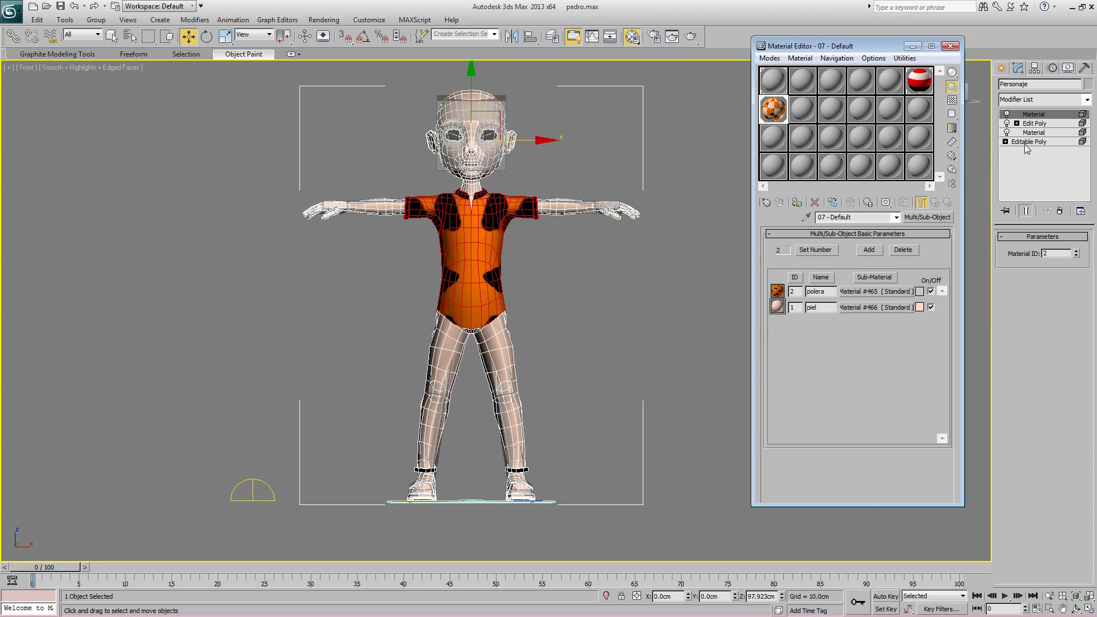
Step: Compare the Editable Poly and Edit Poly element selections with the IDs of both Material modifiers and the sub-materials
{"action": "left_click", "coordinate": [1005, 141]}
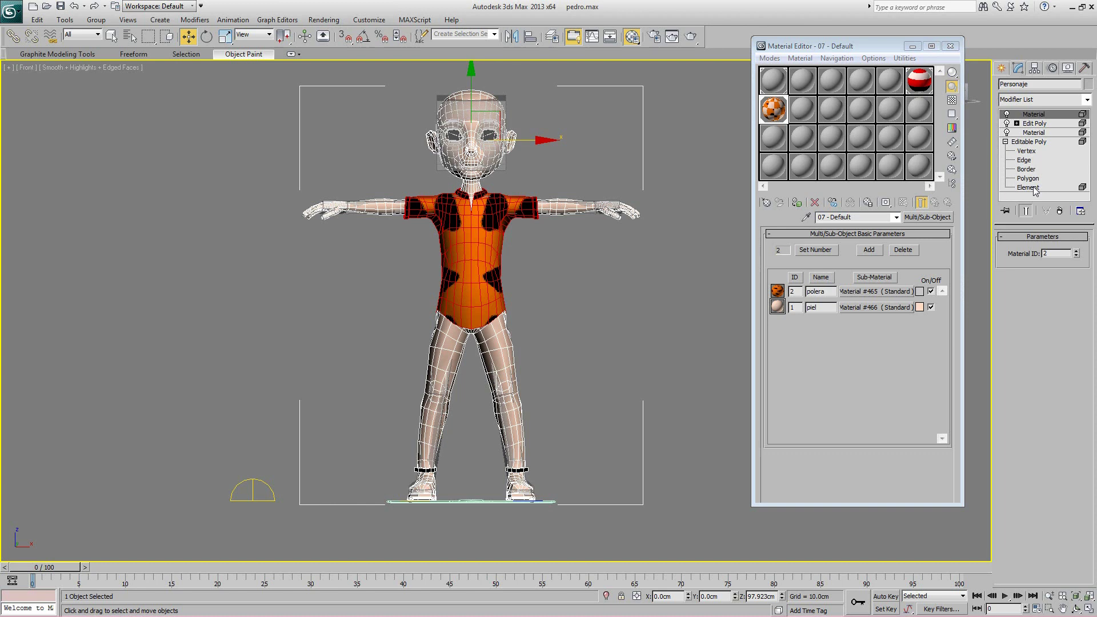
{"action": "left_click", "coordinate": [1028, 187]}
{"action": "left_click", "coordinate": [519, 225]}
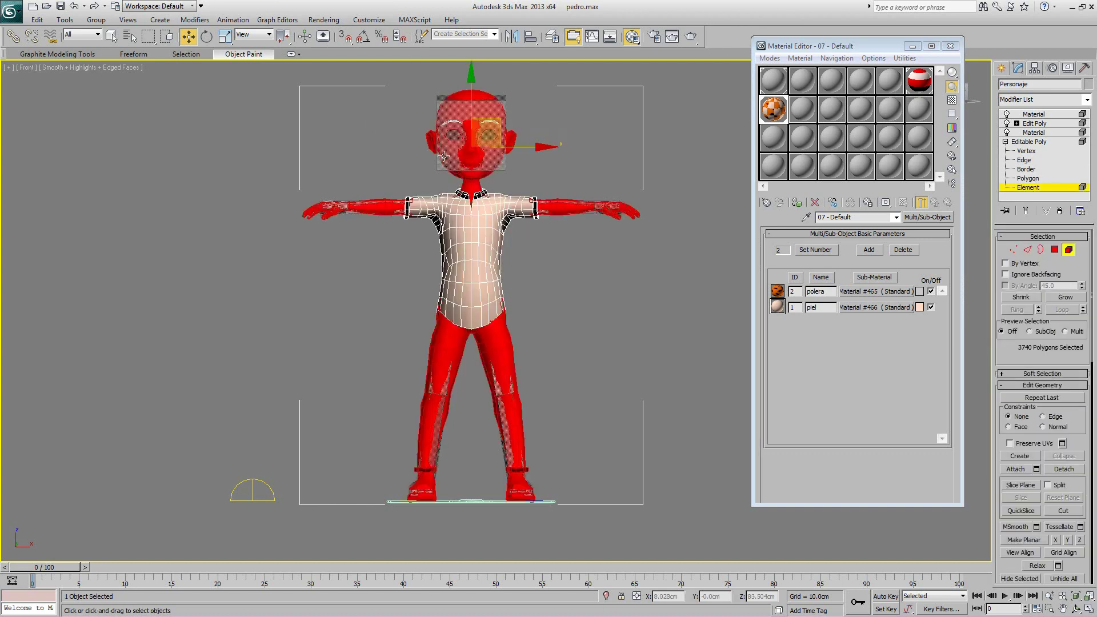
{"action": "left_click", "coordinate": [1034, 133]}
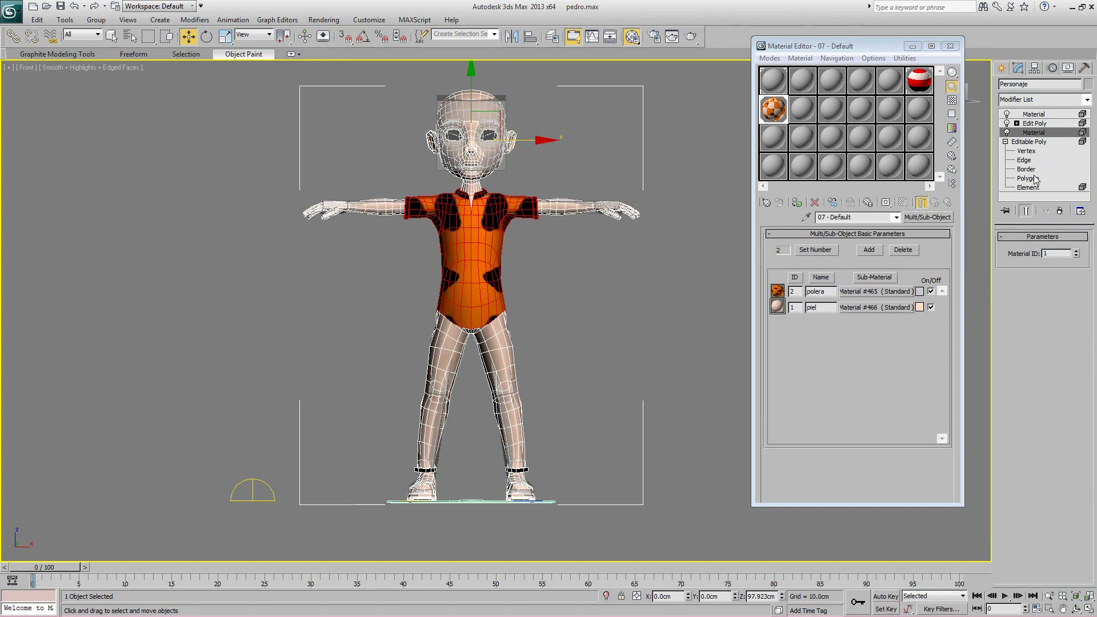
{"action": "left_click", "coordinate": [792, 308]}
{"action": "left_click", "coordinate": [817, 309]}
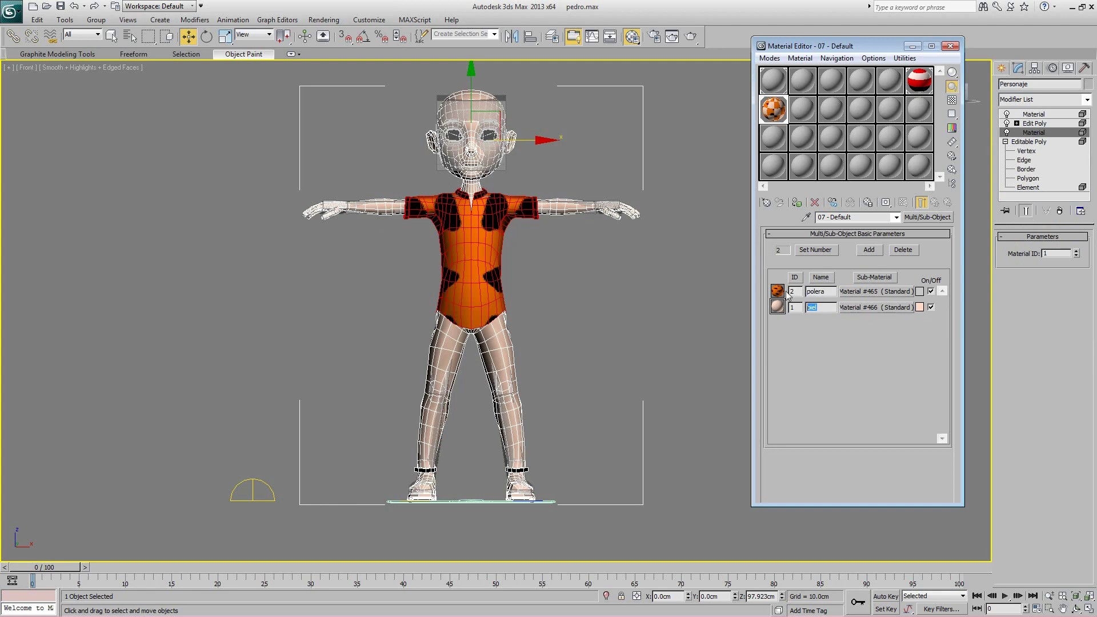
{"action": "left_click", "coordinate": [1034, 123]}
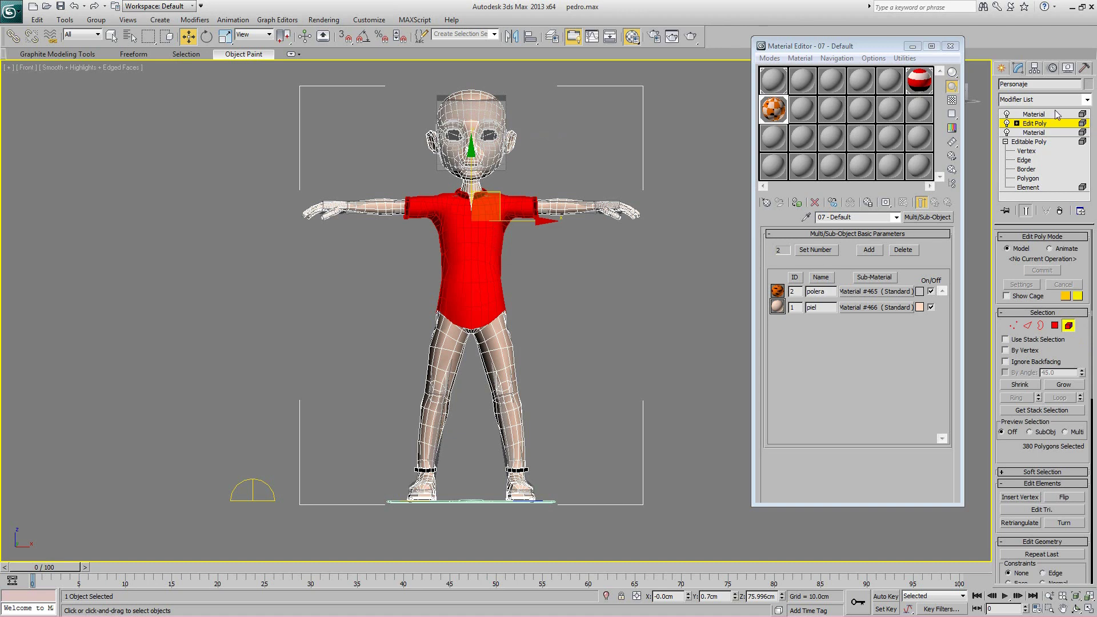
{"action": "left_click", "coordinate": [1016, 123]}
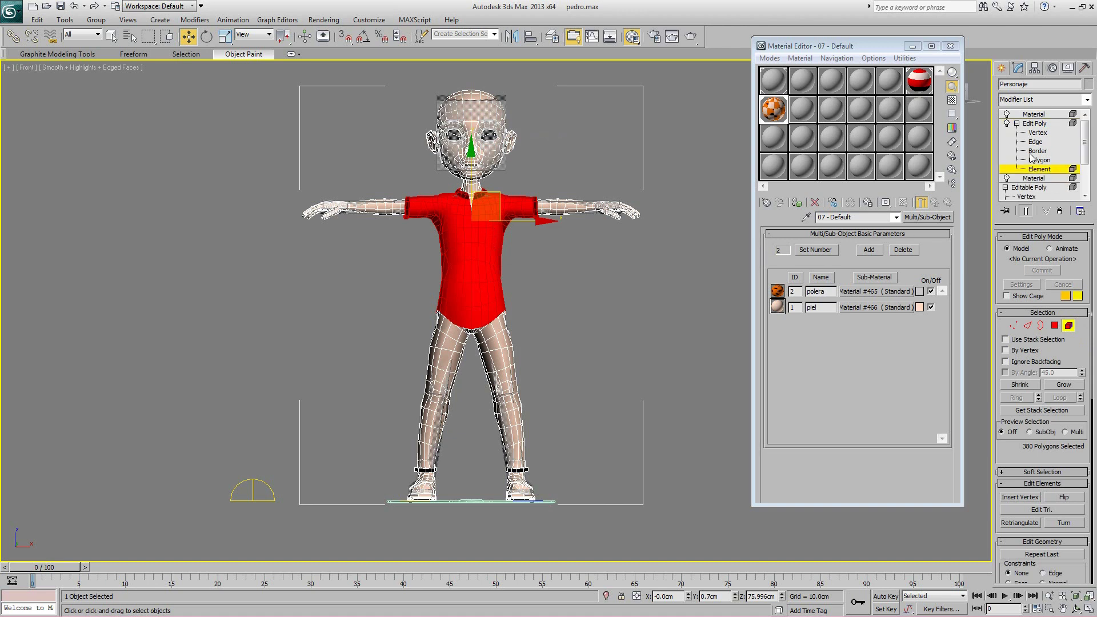
{"action": "left_click", "coordinate": [1033, 114]}
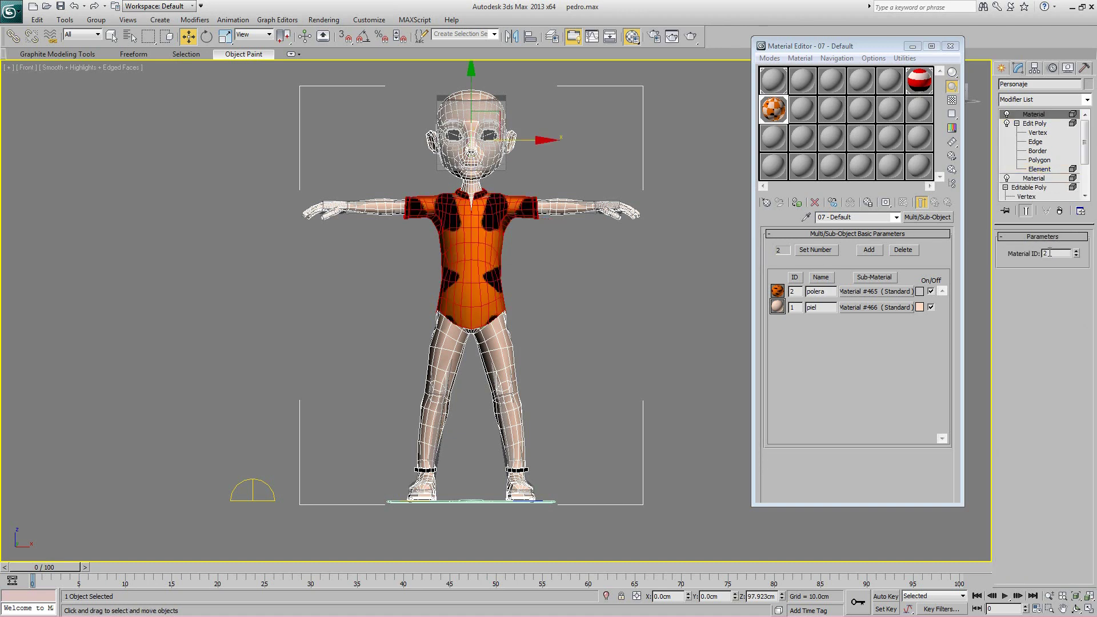
Step: Set the tiling of polera's MapaRopa diffuse bitmap to -2.2 in U and -3.0 in V
{"action": "left_click", "coordinate": [862, 292]}
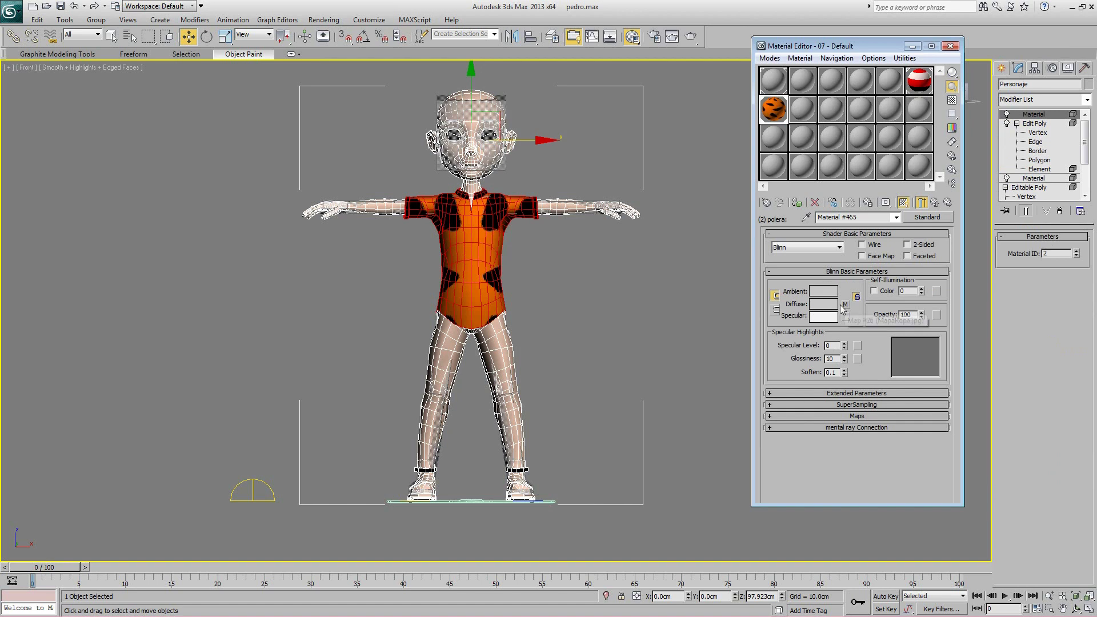
{"action": "left_click", "coordinate": [844, 304]}
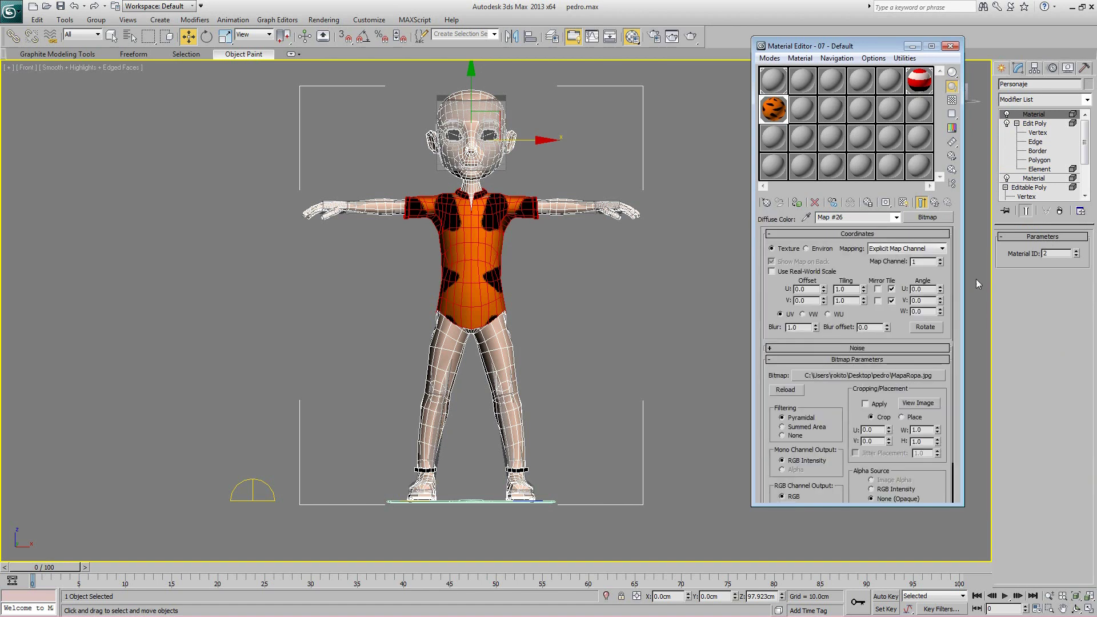
{"action": "left_click", "coordinate": [934, 203]}
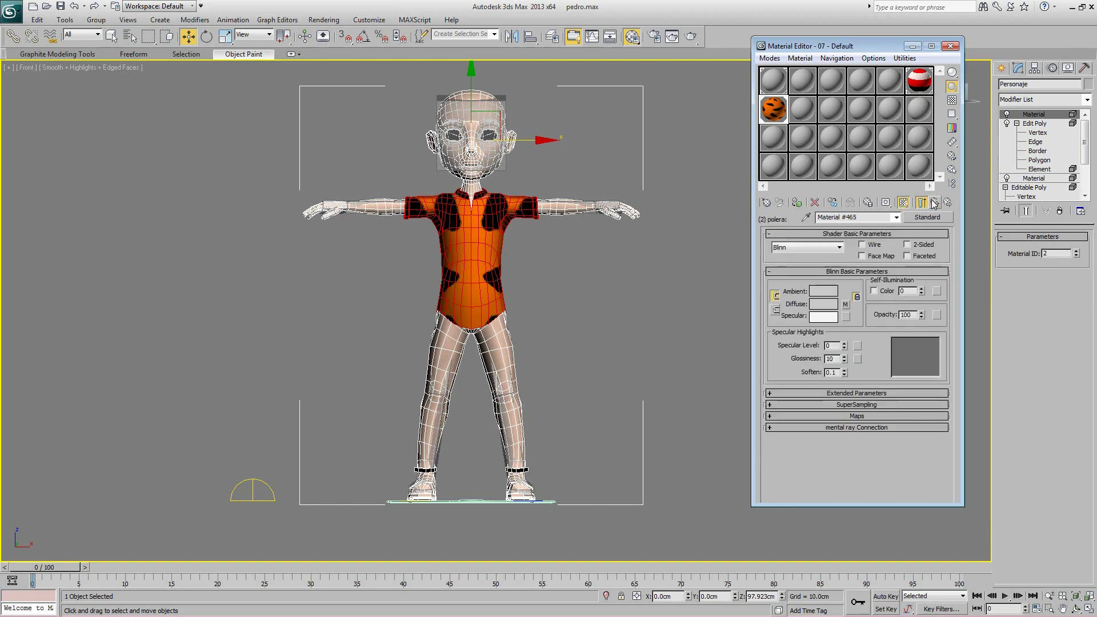
{"action": "middle_click_drag", "start_coordinate": [617, 186], "coordinate": [608, 183]}
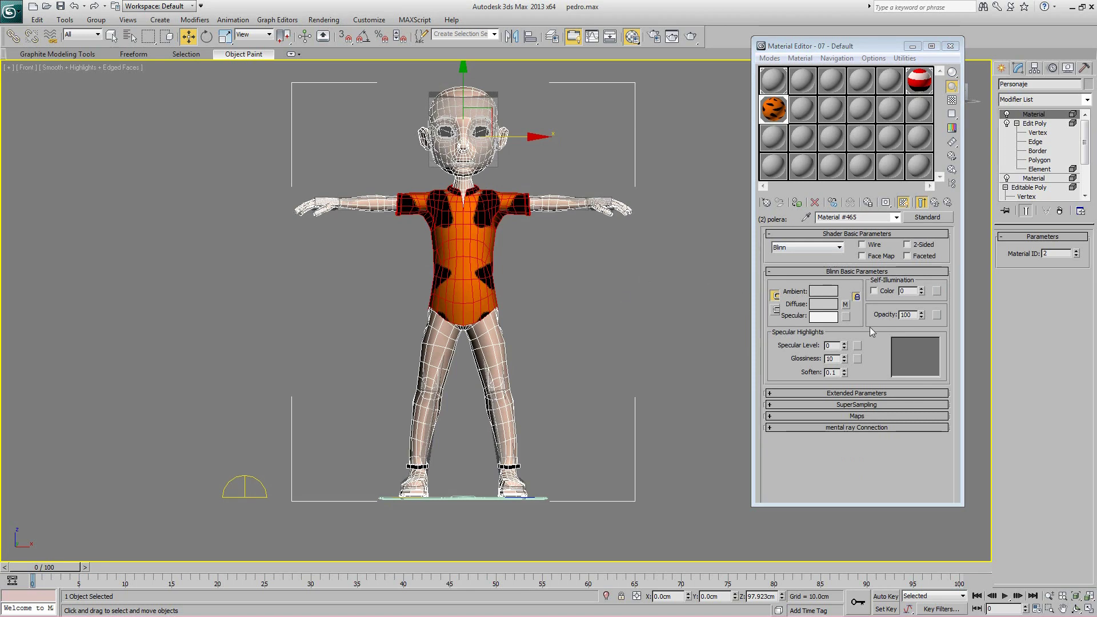
{"action": "left_click", "coordinate": [847, 303]}
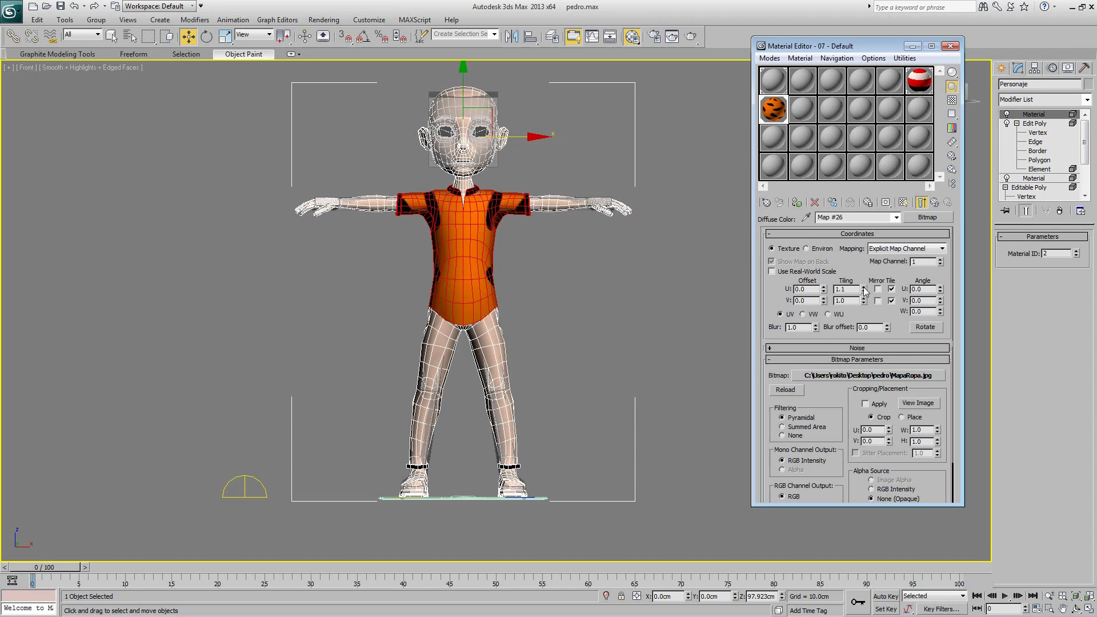
{"action": "left_click_drag", "start_coordinate": [863, 292], "coordinate": [822, 323]}
{"action": "left_click", "coordinate": [823, 287]}
{"action": "right_click", "coordinate": [822, 323]}
{"action": "middle_click_drag", "start_coordinate": [642, 190], "coordinate": [691, 204]}
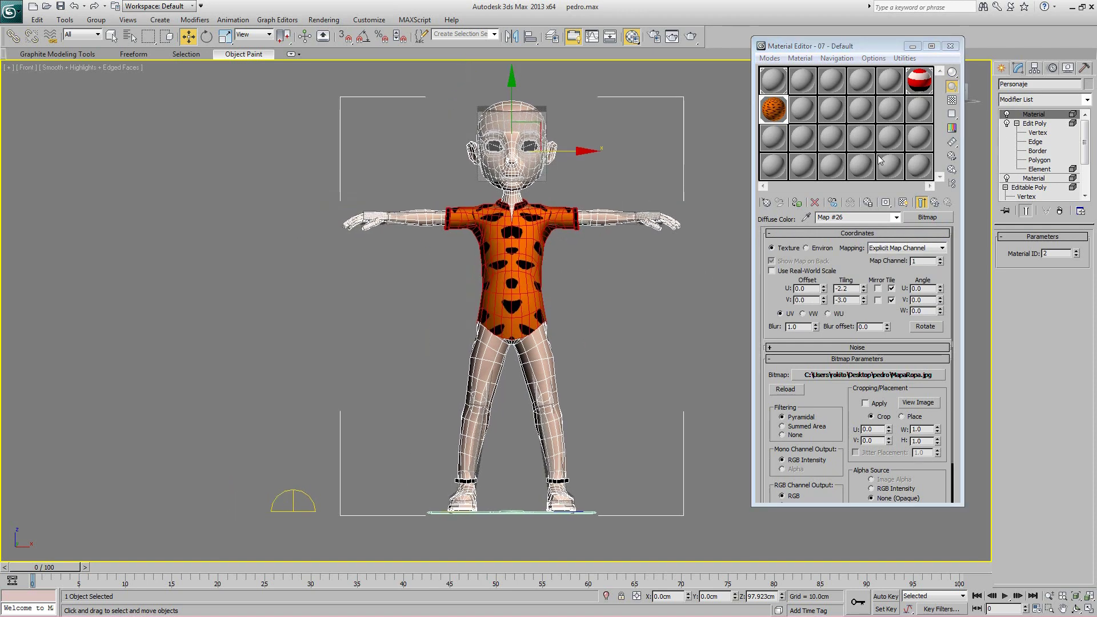
Step: Examine the tiled shirt pattern up close in perspective and look through the available modifiers as far as Unwrap UVW
{"action": "middle_click_drag", "start_coordinate": [553, 258], "coordinate": [529, 250]}
{"action": "scroll", "coordinate": [530, 224], "scroll_direction": "up", "scroll_amount": 1}
{"action": "middle_click_drag", "start_coordinate": [523, 212], "coordinate": [514, 307]}
{"action": "key", "text": "p"}
{"action": "scroll", "coordinate": [515, 256], "scroll_direction": "up", "scroll_amount": 4}
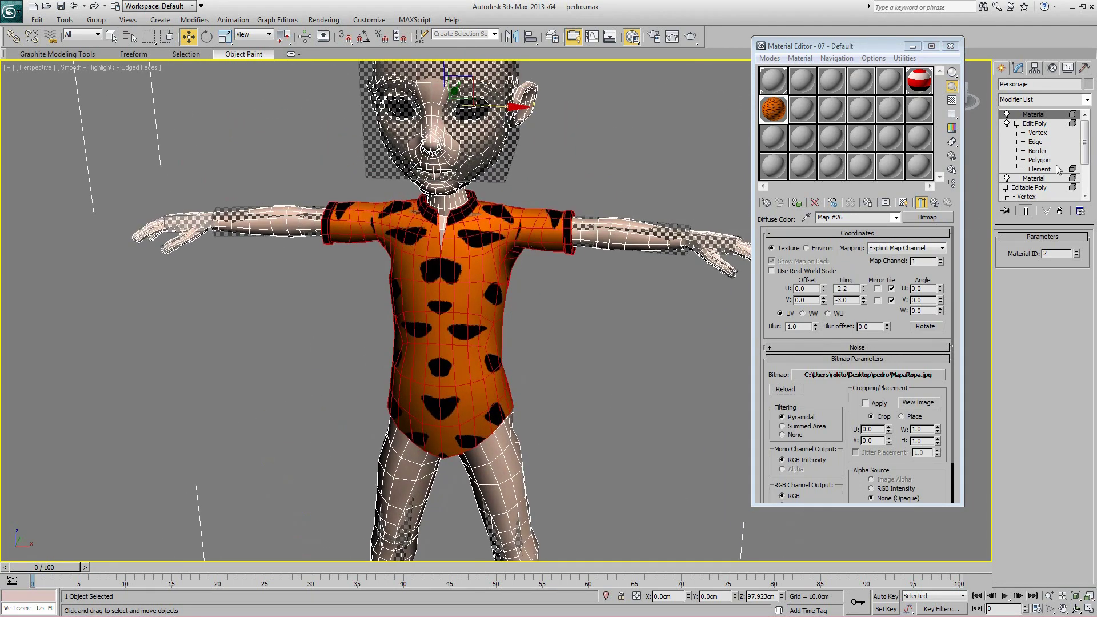
{"action": "left_click", "coordinate": [1086, 99]}
{"action": "left_click_drag", "start_coordinate": [1087, 137], "coordinate": [1089, 342]}
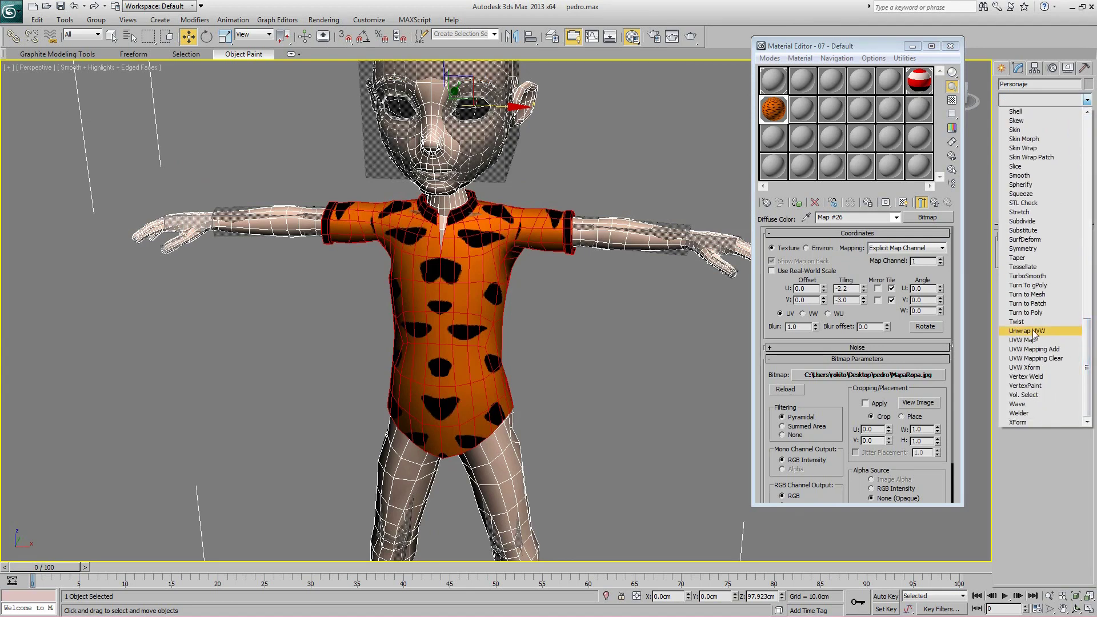
{"action": "left_click", "coordinate": [492, 316]}
{"action": "middle_click_drag", "start_coordinate": [493, 316], "coordinate": [473, 278], "text": "alt"}
{"action": "scroll", "coordinate": [511, 294], "scroll_direction": "down", "scroll_amount": 3}
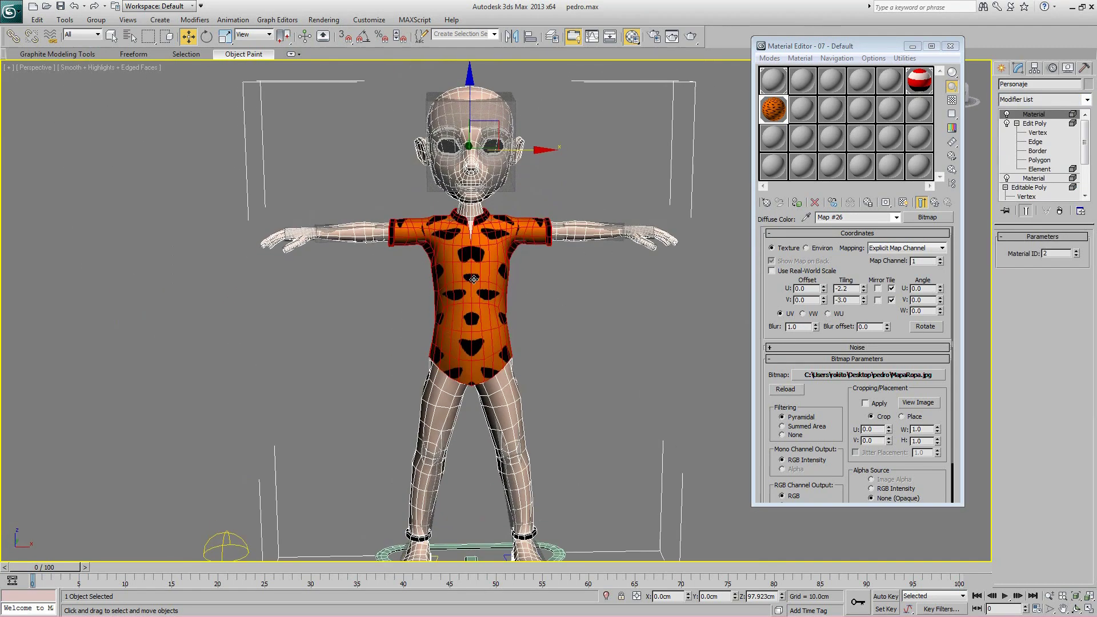
Step: Display the character's body in wireframe in the Front view
{"action": "key", "text": "f"}
{"action": "scroll", "coordinate": [477, 283], "scroll_direction": "down", "scroll_amount": 3}
{"action": "key", "text": "F3"}
{"action": "middle_click_drag", "start_coordinate": [515, 297], "coordinate": [501, 269]}
{"action": "scroll", "coordinate": [506, 278], "scroll_direction": "up", "scroll_amount": 5}
{"action": "left_click", "coordinate": [458, 262]}
{"action": "left_click", "coordinate": [524, 269]}
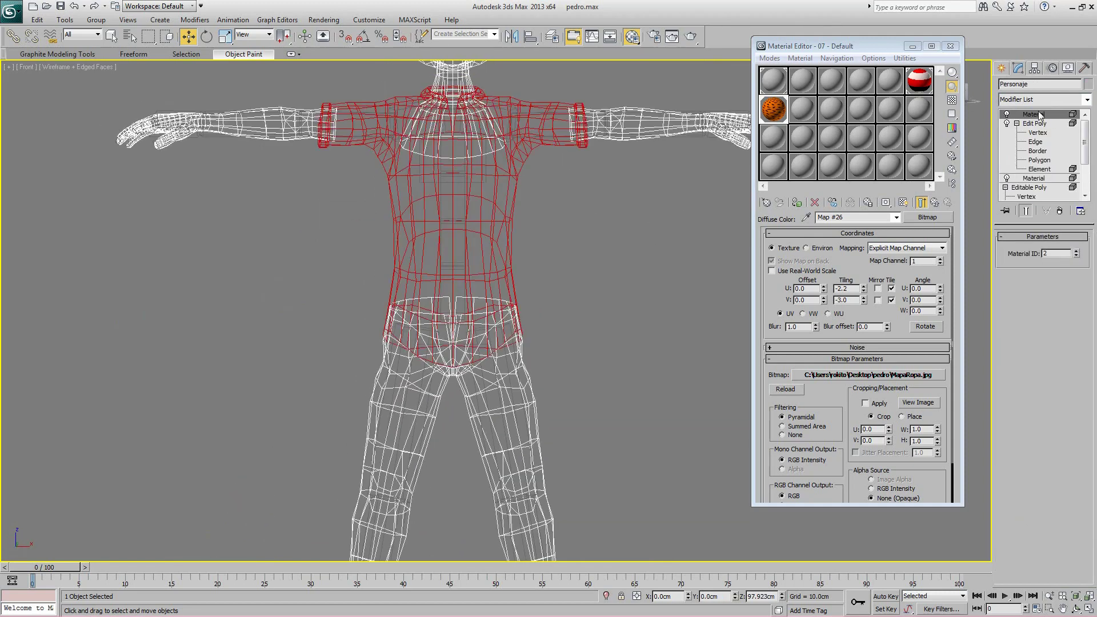
Step: Collapse the sub-object levels in the modifier stack and add an Edit Poly modifier above the top Material modifier
{"action": "left_click", "coordinate": [1016, 124]}
{"action": "left_click", "coordinate": [1005, 141]}
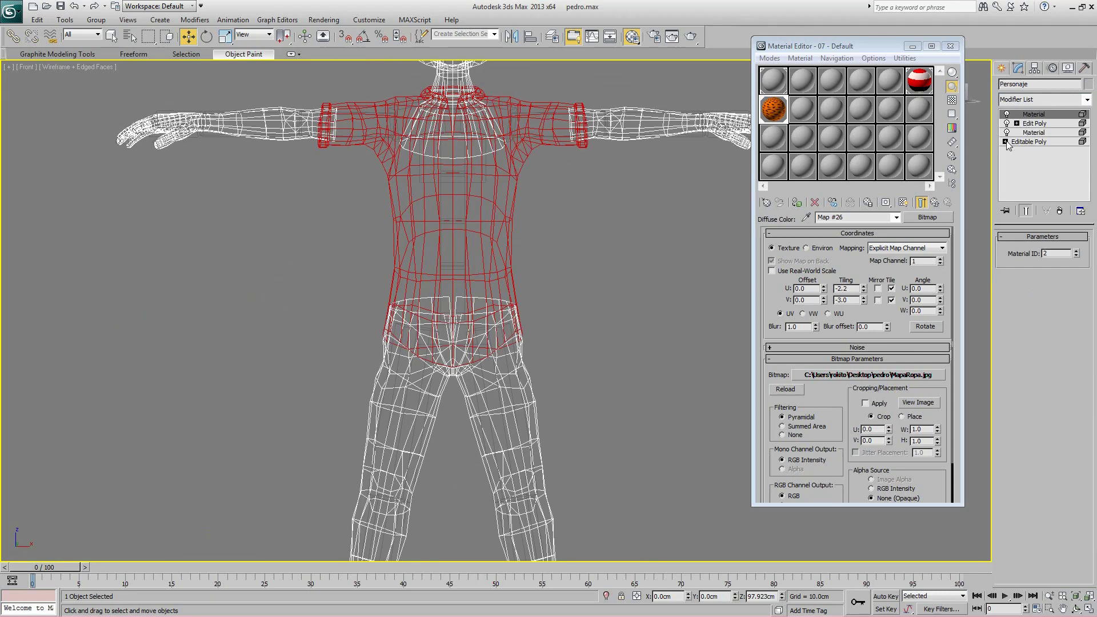
{"action": "left_click", "coordinate": [1047, 170]}
{"action": "left_click", "coordinate": [1078, 101]}
{"action": "scroll", "coordinate": [1090, 170], "scroll_direction": "down", "scroll_amount": 4}
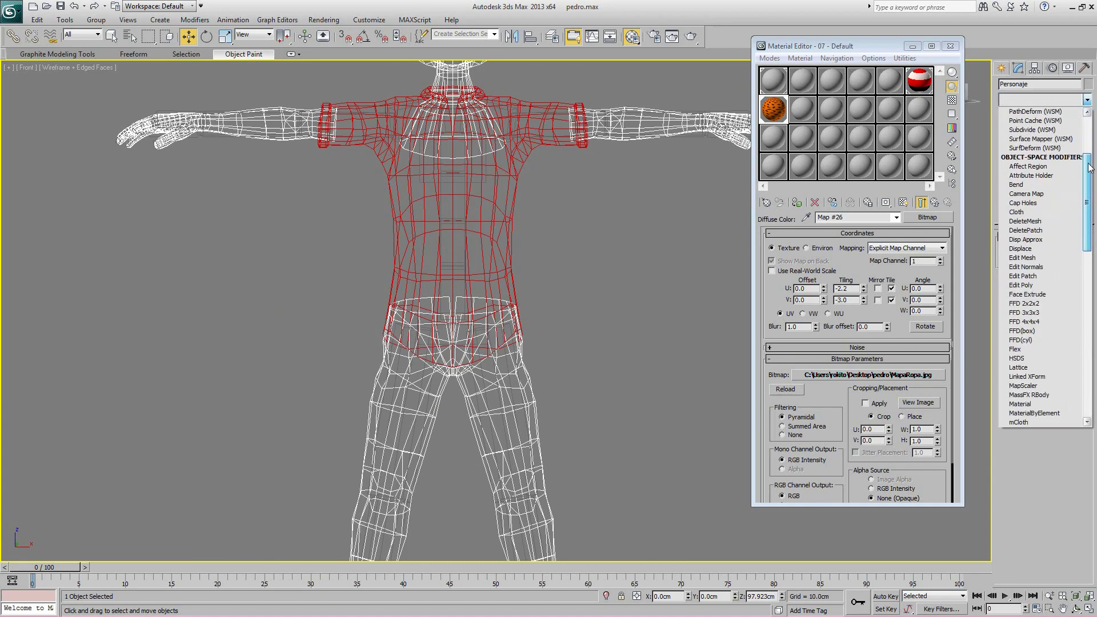
{"action": "left_click", "coordinate": [1027, 286]}
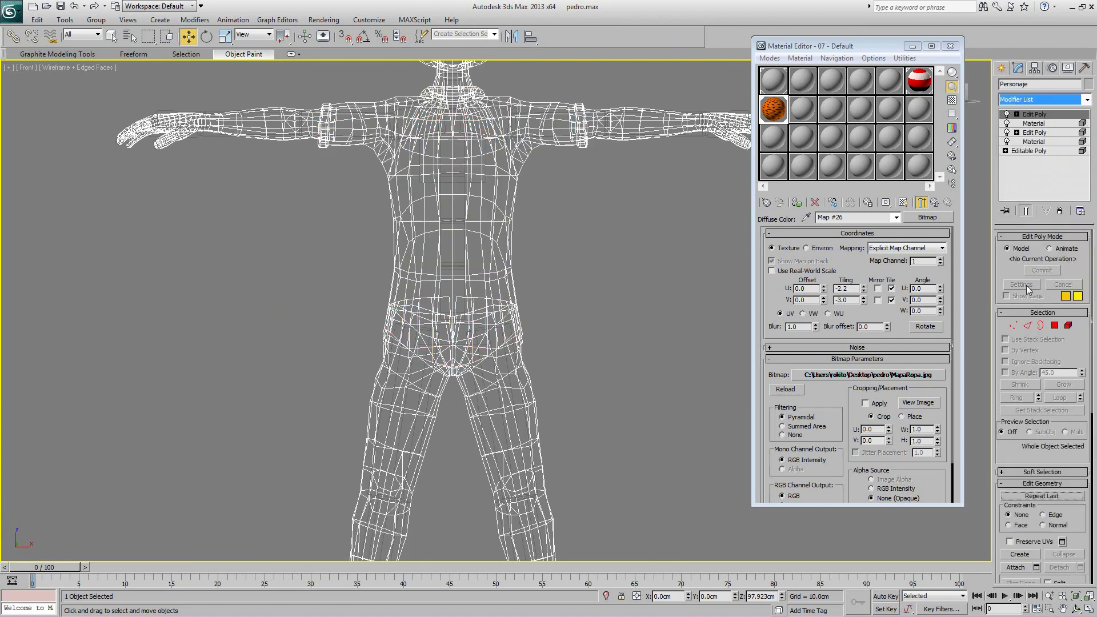
Step: Add a Physique modifier to the character above the new Edit Poly
{"action": "left_click", "coordinate": [1086, 101]}
{"action": "scroll", "coordinate": [1091, 160], "scroll_direction": "down", "scroll_amount": 5}
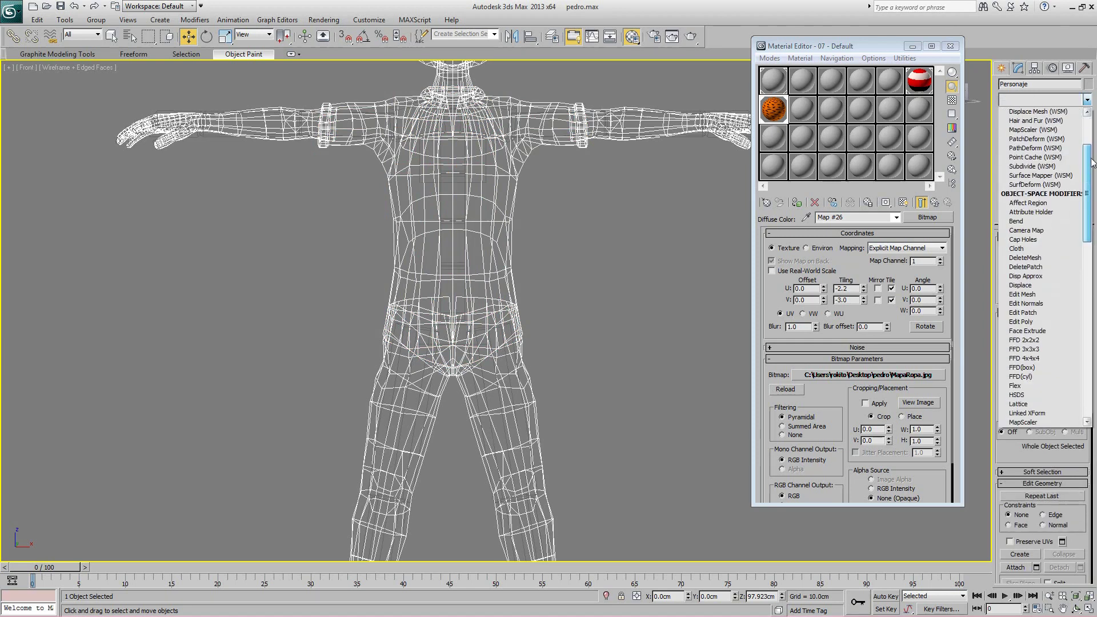
{"action": "left_click_drag", "start_coordinate": [1091, 163], "coordinate": [1088, 283]}
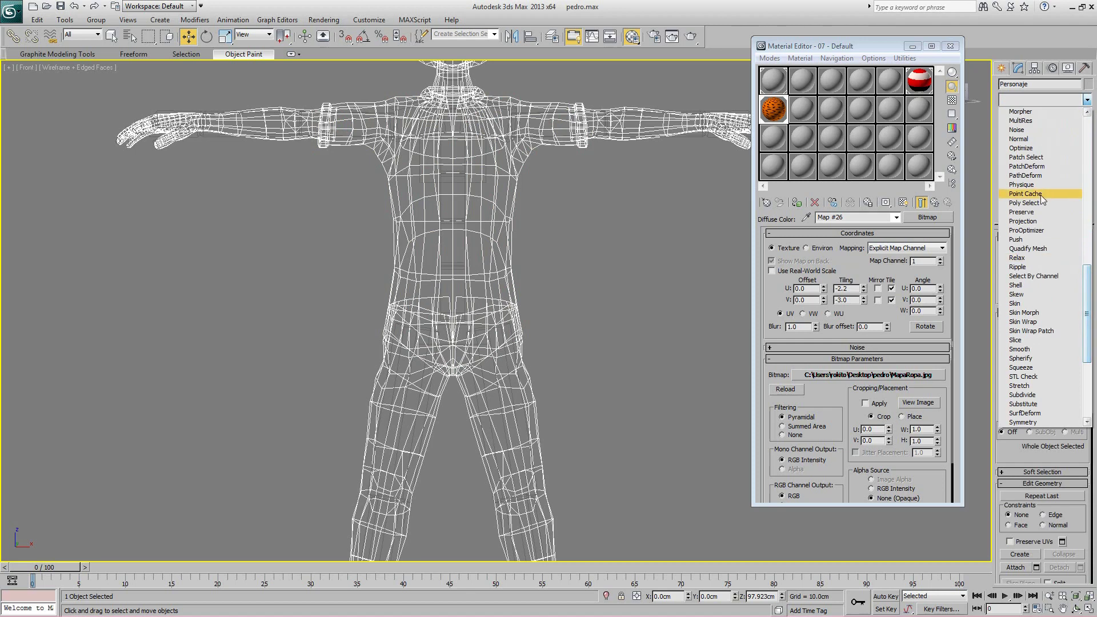
{"action": "left_click", "coordinate": [1022, 184]}
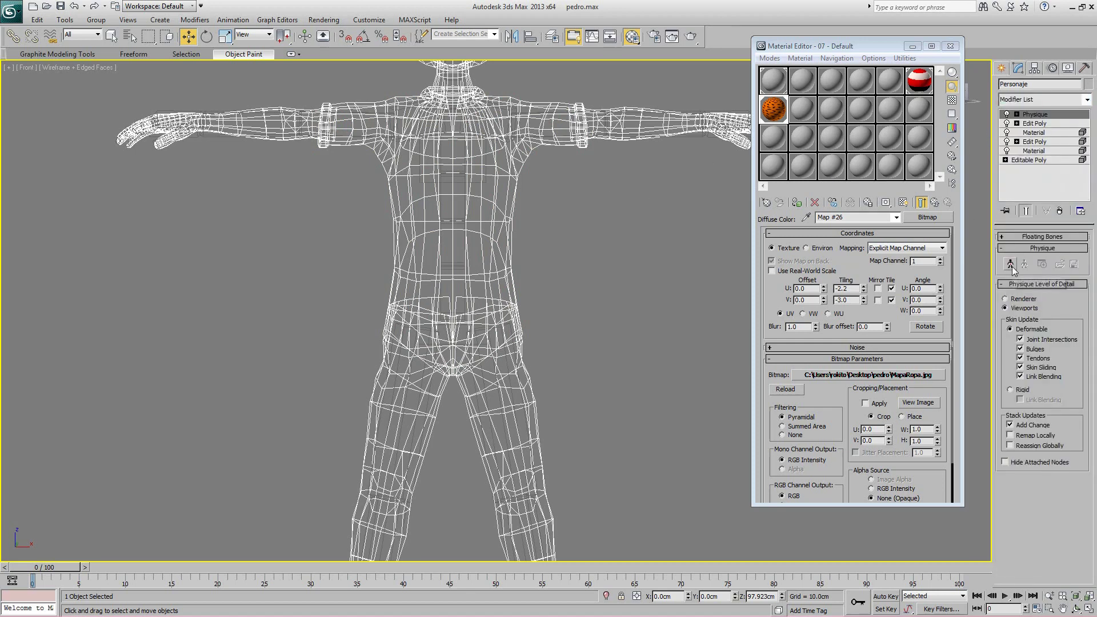
Step: Attach Physique to the skeleton's root at the pelvis and initialize it with Deformable vertex-link assignment and N Links blending
{"action": "middle_click_drag", "start_coordinate": [657, 245], "coordinate": [657, 233]}
{"action": "scroll", "coordinate": [584, 245], "scroll_direction": "up", "scroll_amount": 5}
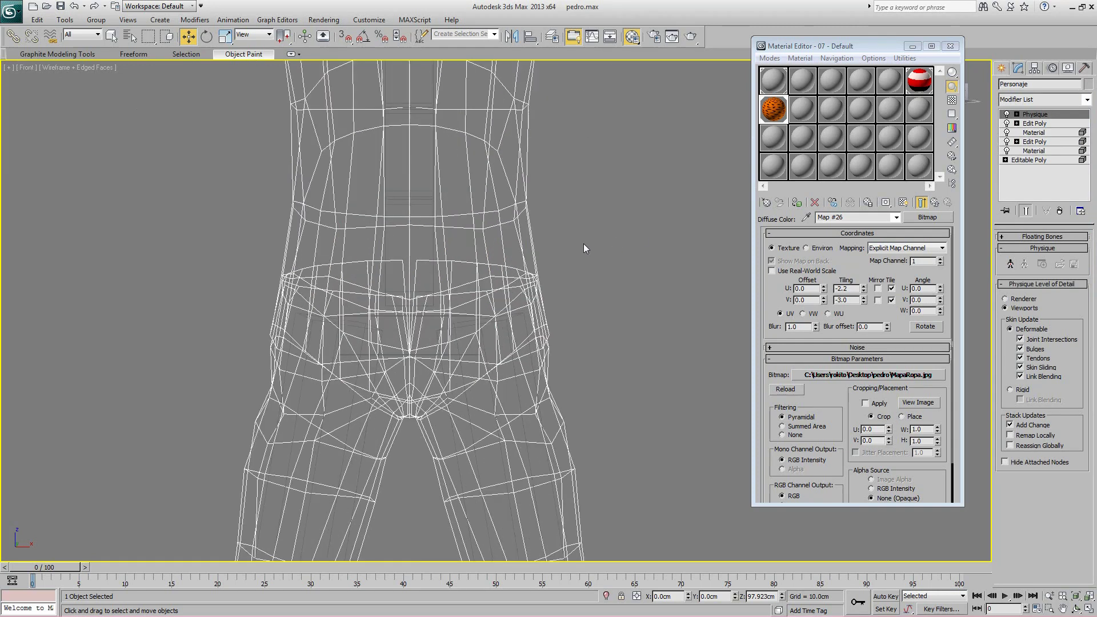
{"action": "left_click", "coordinate": [1016, 114]}
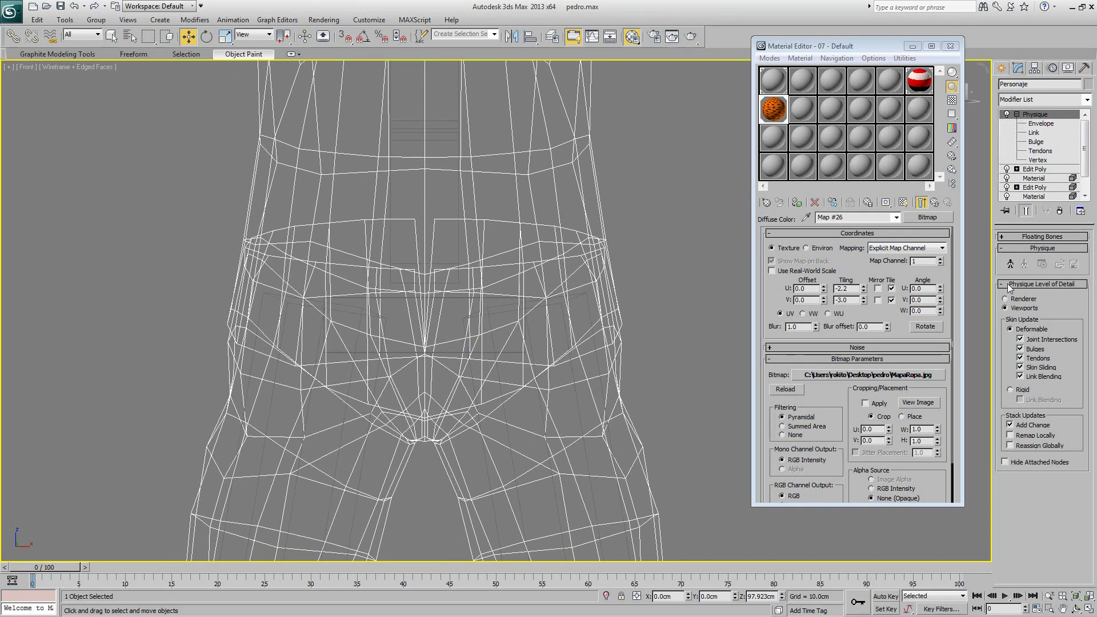
{"action": "left_click", "coordinate": [1009, 264]}
{"action": "middle_click_drag", "start_coordinate": [483, 326], "coordinate": [532, 292]}
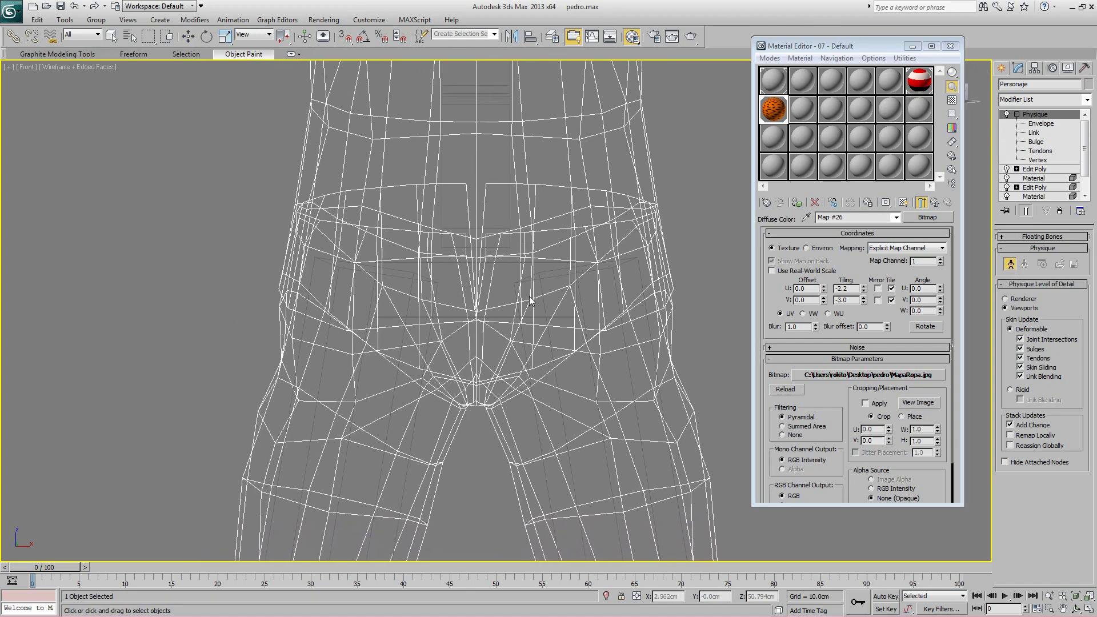
{"action": "middle_click_drag", "start_coordinate": [500, 271], "coordinate": [501, 269]}
{"action": "key", "text": "F3"}
{"action": "key", "text": "F3"}
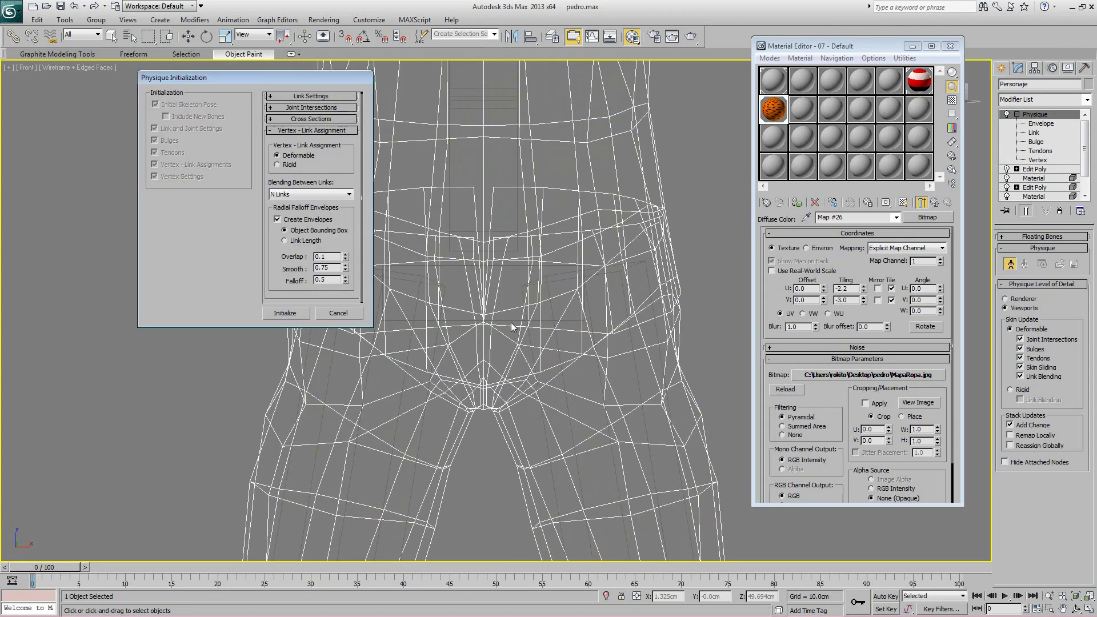
{"action": "left_click", "coordinate": [289, 313]}
Step: Examine the Physique links running through the character's torso, arms and legs
{"action": "scroll", "coordinate": [483, 299], "scroll_direction": "down", "scroll_amount": 6}
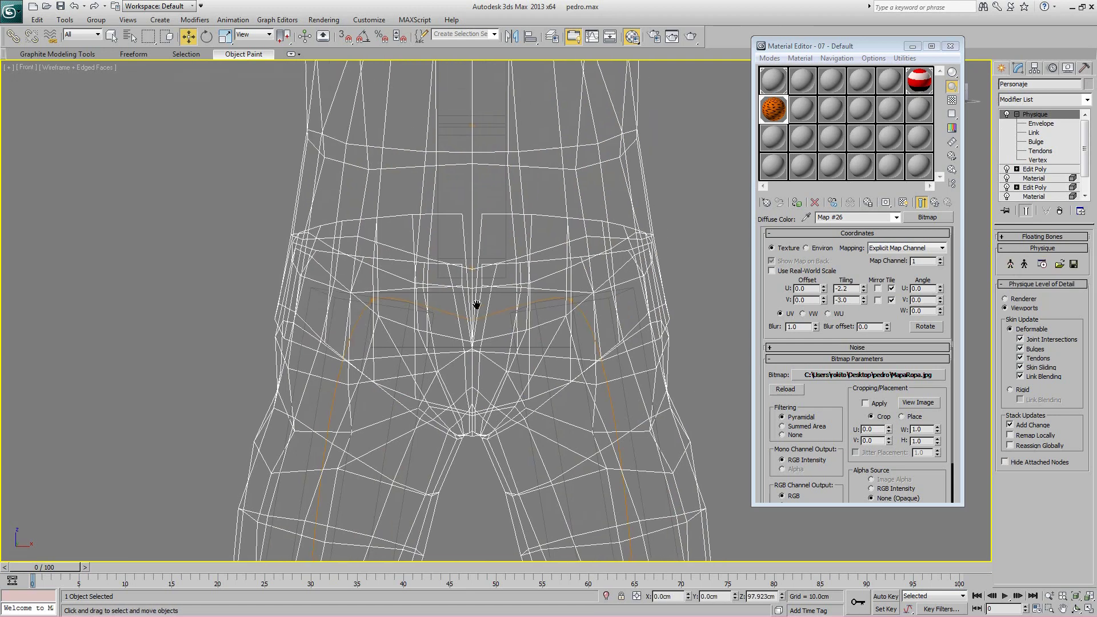
{"action": "middle_click_drag", "start_coordinate": [513, 216], "coordinate": [500, 273]}
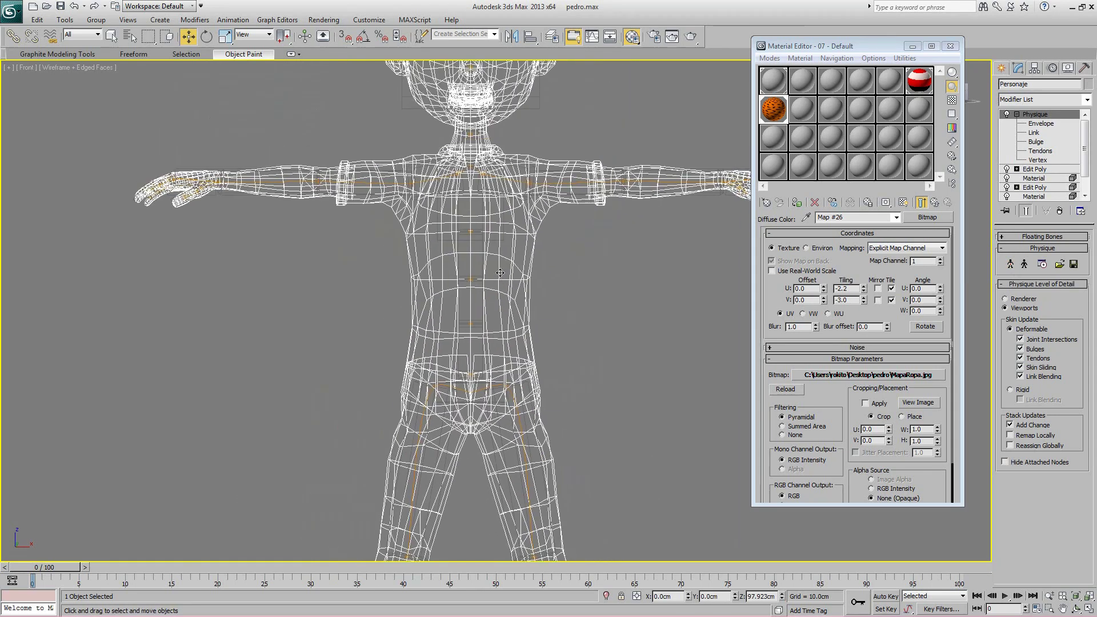
{"action": "scroll", "coordinate": [499, 269], "scroll_direction": "down", "scroll_amount": 2}
{"action": "scroll", "coordinate": [502, 299], "scroll_direction": "up", "scroll_amount": 5}
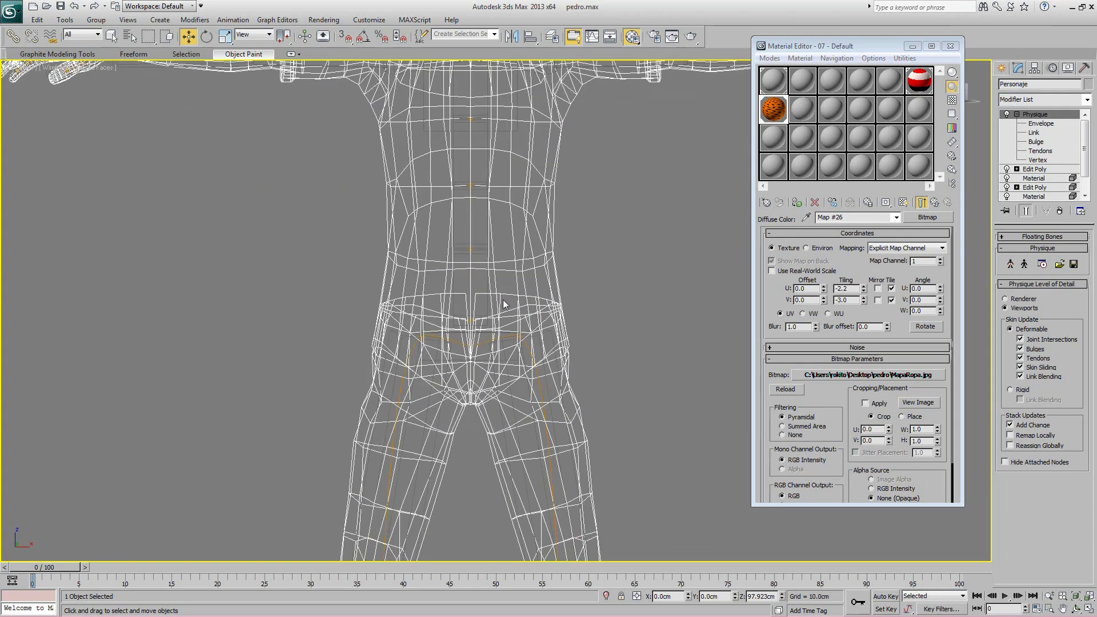
{"action": "scroll", "coordinate": [470, 383], "scroll_direction": "down", "scroll_amount": 5}
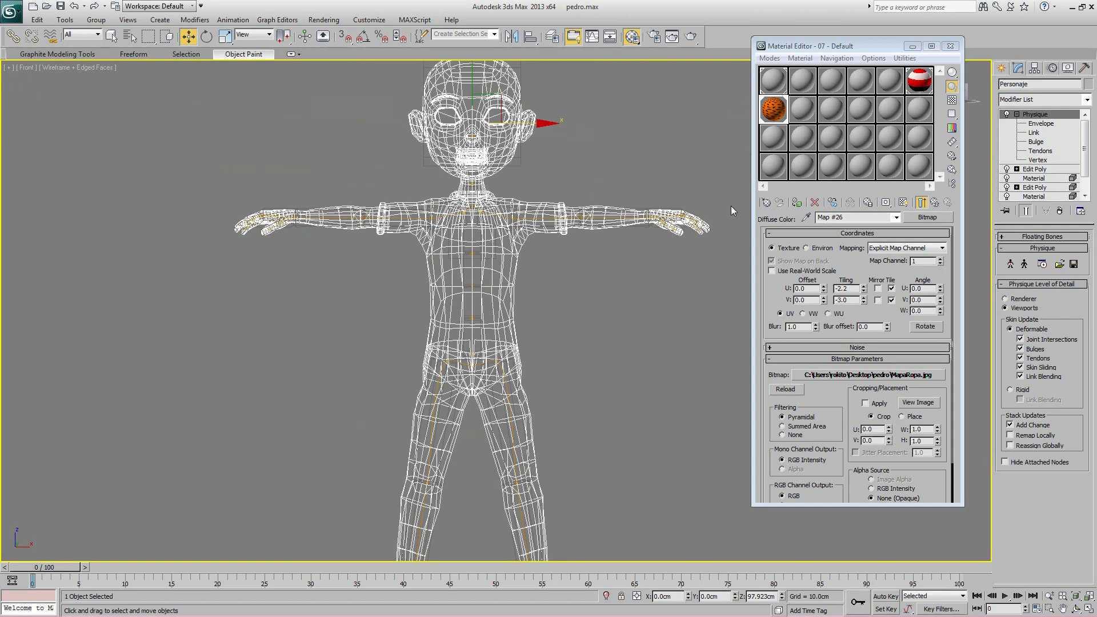
Step: Test the right hand's deformation in a shaded perspective view by moving the palm bone, and undo the move
{"action": "key", "text": "F3"}
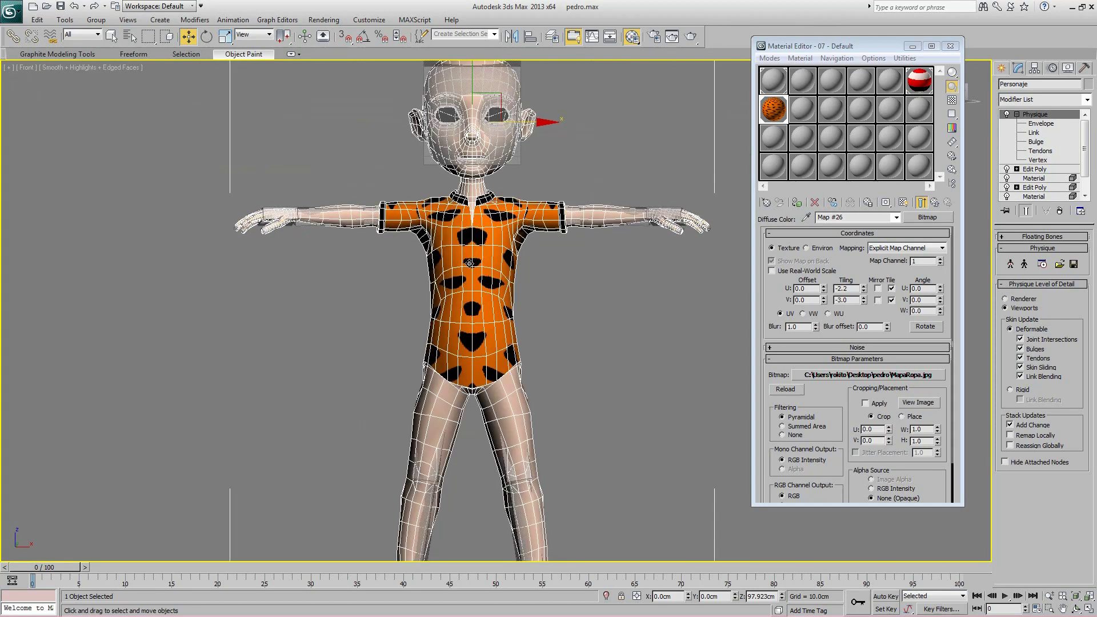
{"action": "key", "text": "p"}
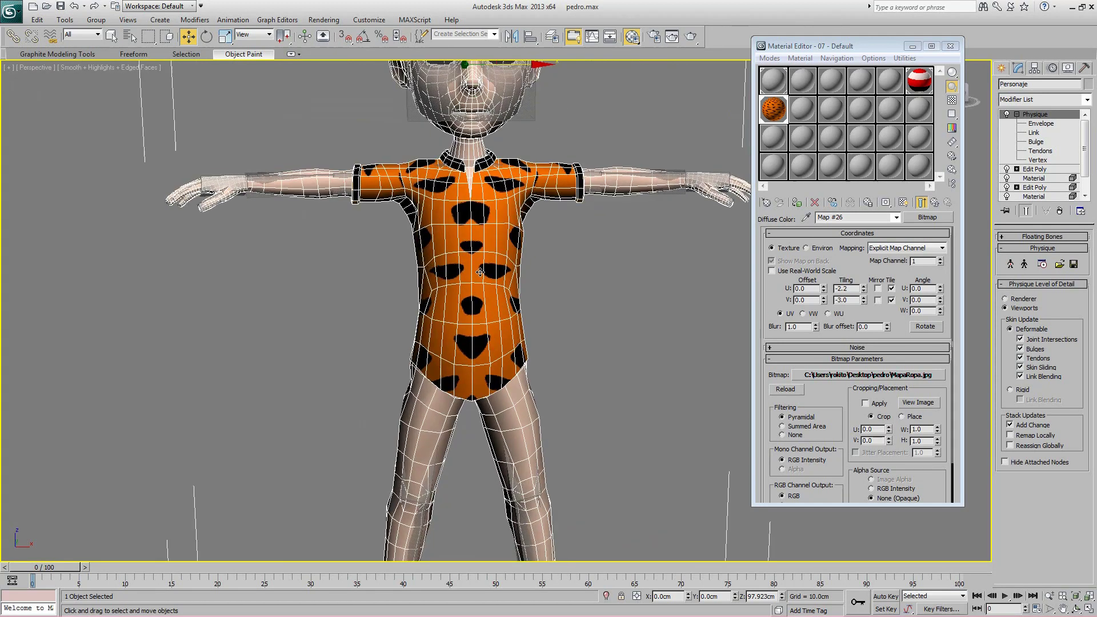
{"action": "middle_click_drag", "start_coordinate": [463, 250], "coordinate": [470, 286], "text": "alt"}
{"action": "left_click", "coordinate": [218, 251]}
{"action": "middle_click_drag", "start_coordinate": [257, 275], "coordinate": [252, 220], "text": "alt"}
{"action": "left_click_drag", "start_coordinate": [252, 220], "coordinate": [251, 286]}
{"action": "middle_click_drag", "start_coordinate": [207, 281], "coordinate": [333, 272], "text": "alt"}
{"action": "key", "text": "ctrl+z"}
{"action": "scroll", "coordinate": [333, 272], "scroll_direction": "up", "scroll_amount": 2}
{"action": "middle_click_drag", "start_coordinate": [308, 213], "coordinate": [411, 283]}
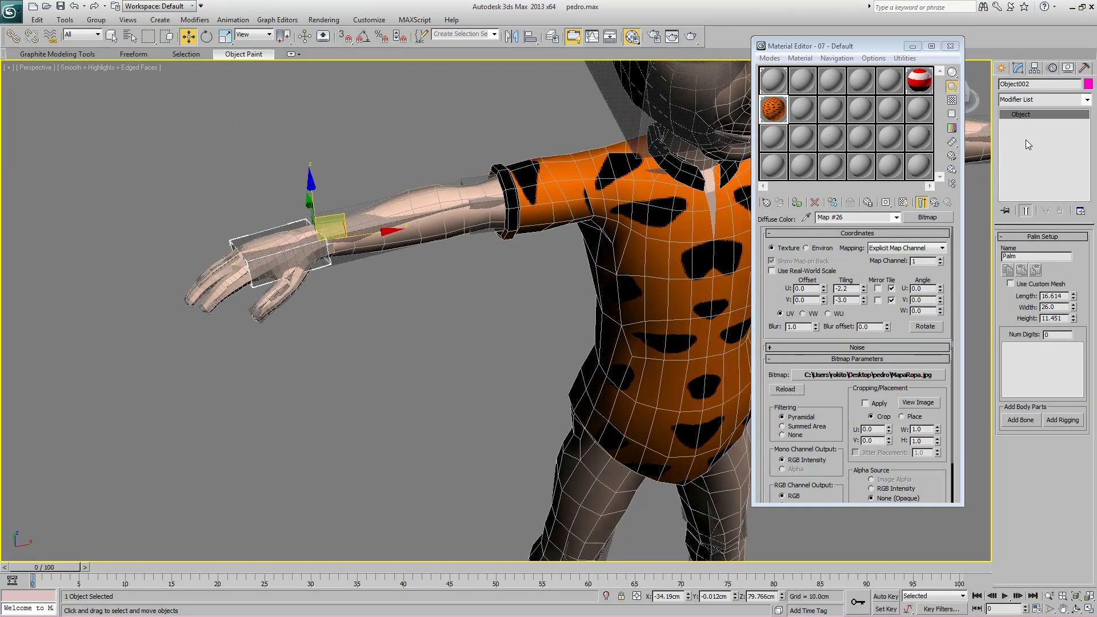
Step: Enter the character's Physique Envelope level and select the right palm link to inspect its envelope in wireframe
{"action": "left_click", "coordinate": [505, 214]}
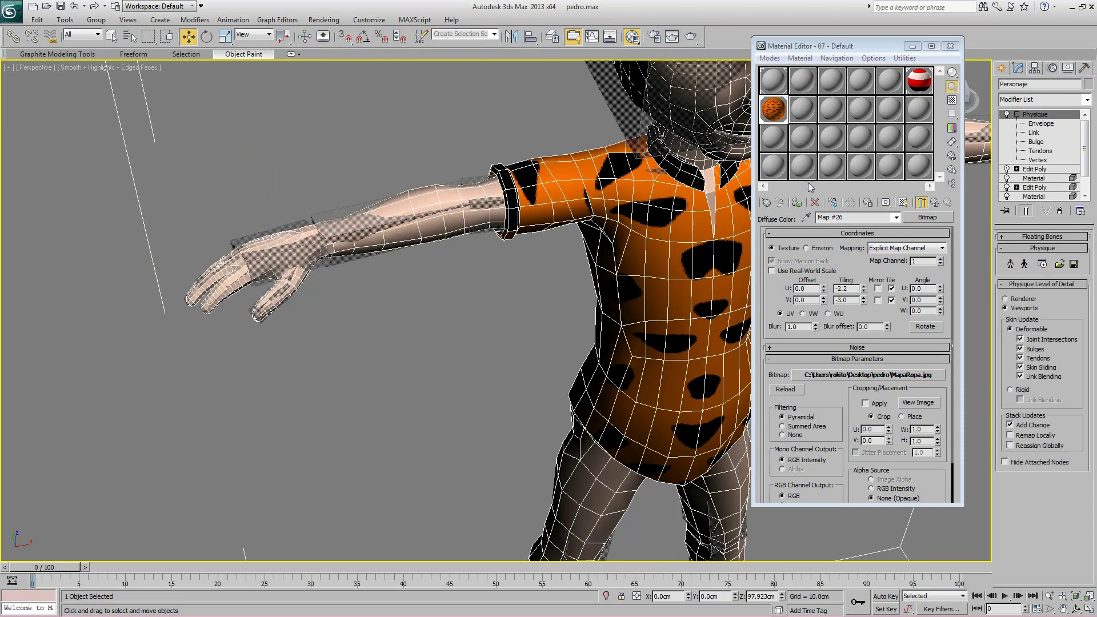
{"action": "left_click", "coordinate": [1037, 123]}
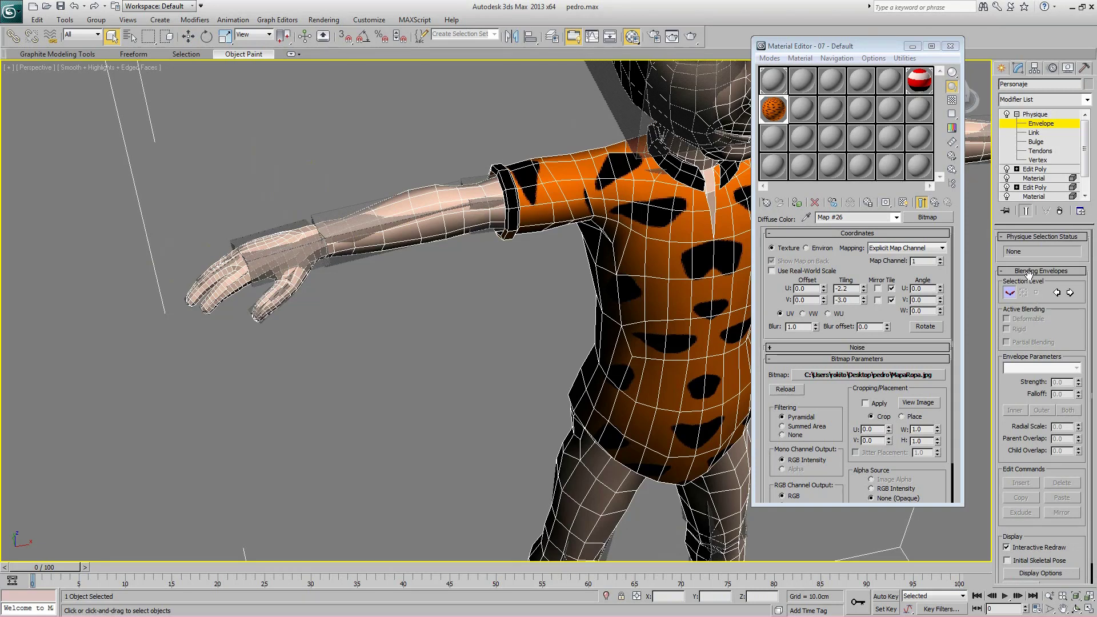
{"action": "key", "text": "F3"}
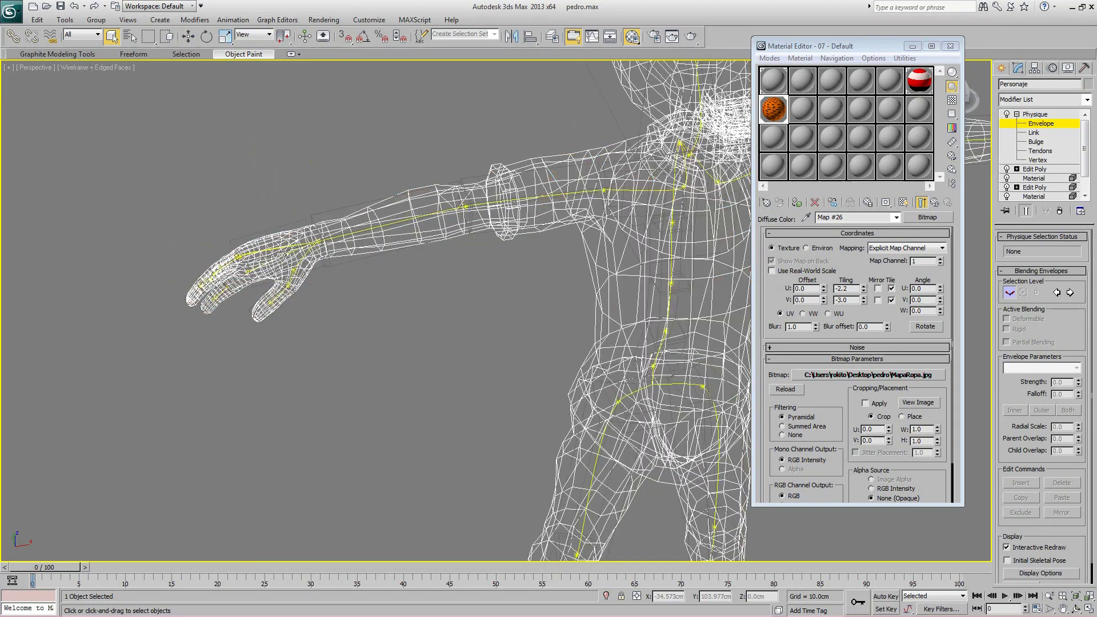
{"action": "middle_click_drag", "start_coordinate": [324, 248], "coordinate": [420, 214], "text": "alt"}
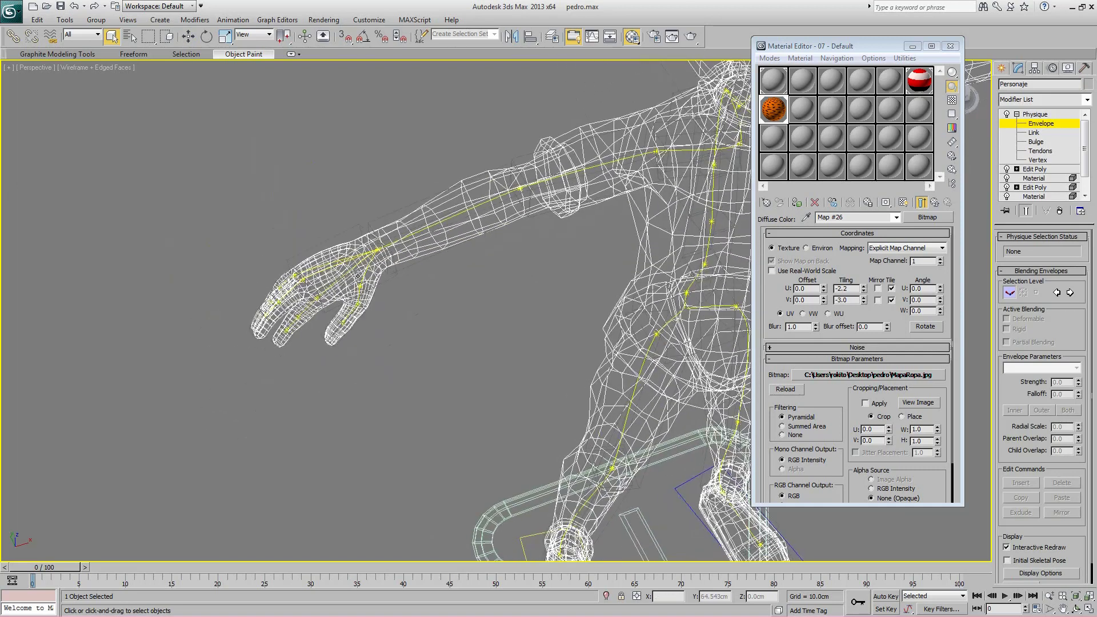
{"action": "left_click", "coordinate": [337, 279]}
{"action": "middle_click_drag", "start_coordinate": [404, 266], "coordinate": [383, 239], "text": "alt"}
{"action": "scroll", "coordinate": [389, 236], "scroll_direction": "up", "scroll_amount": 3}
{"action": "key", "text": "F3"}
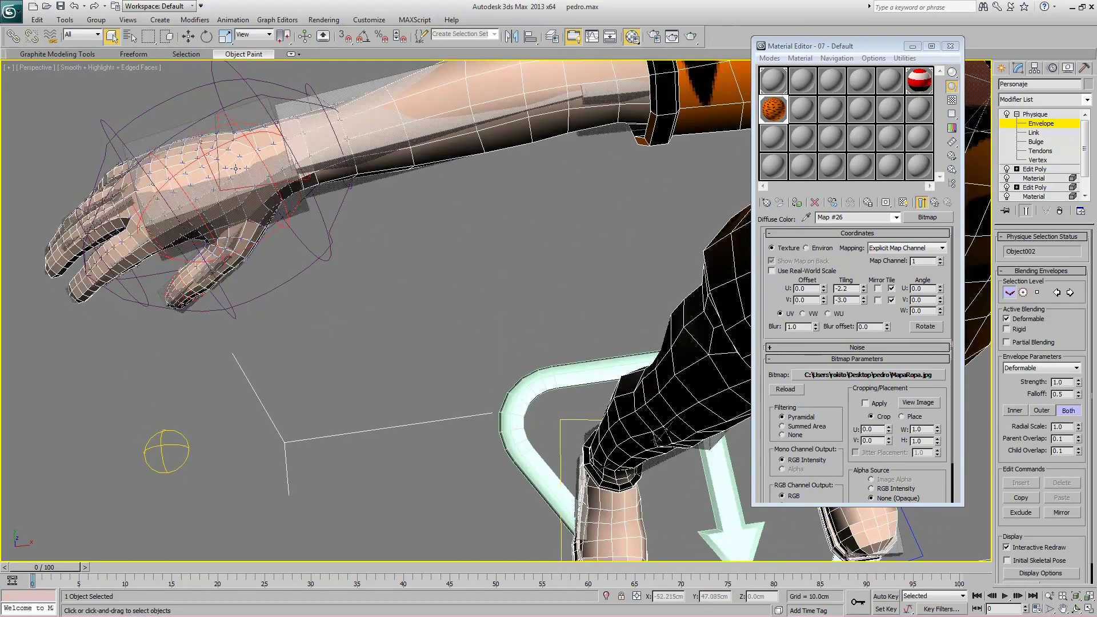
{"action": "key", "text": "F3"}
{"action": "mouse_move", "coordinate": [228, 200]}
{"action": "middle_mouse_down", "text": "alt"}
{"action": "mouse_move", "coordinate": [182, 206]}
{"action": "mouse_move", "coordinate": [174, 224]}
{"action": "mouse_move", "coordinate": [211, 182]}
{"action": "mouse_move", "coordinate": [194, 169]}
{"action": "mouse_move", "coordinate": [327, 166]}
{"action": "mouse_move", "coordinate": [277, 176]}
{"action": "mouse_move", "coordinate": [309, 193]}
{"action": "middle_mouse_up", "text": "alt"}
{"action": "scroll", "coordinate": [378, 184], "scroll_direction": "down", "scroll_amount": 4}
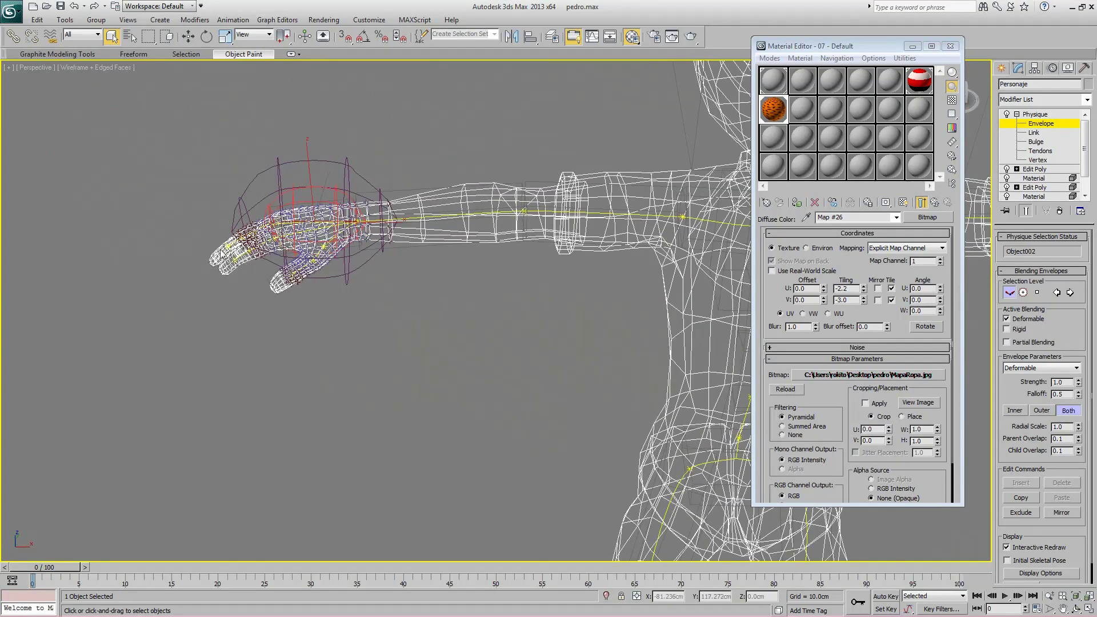
{"action": "scroll", "coordinate": [214, 252], "scroll_direction": "up", "scroll_amount": 5}
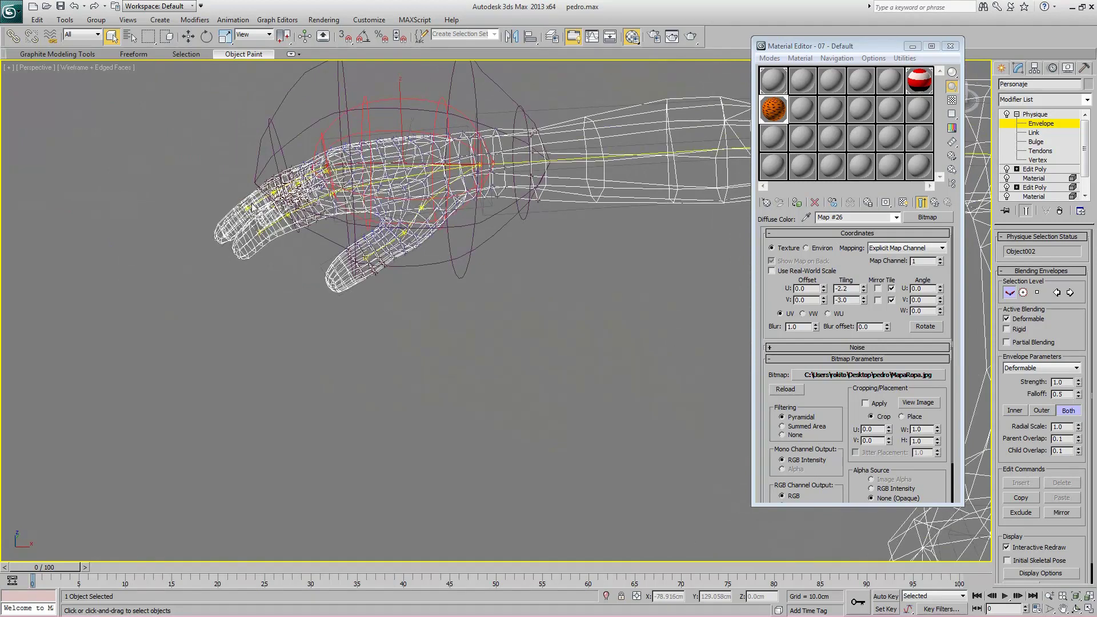
Step: Select the end link of the right index finger and set its envelope's Child Overlap to 1.28
{"action": "left_click", "coordinate": [254, 206]}
{"action": "left_click", "coordinate": [267, 227]}
{"action": "middle_click_drag", "start_coordinate": [242, 238], "coordinate": [457, 281], "text": "alt"}
{"action": "scroll", "coordinate": [267, 236], "scroll_direction": "up", "scroll_amount": 4}
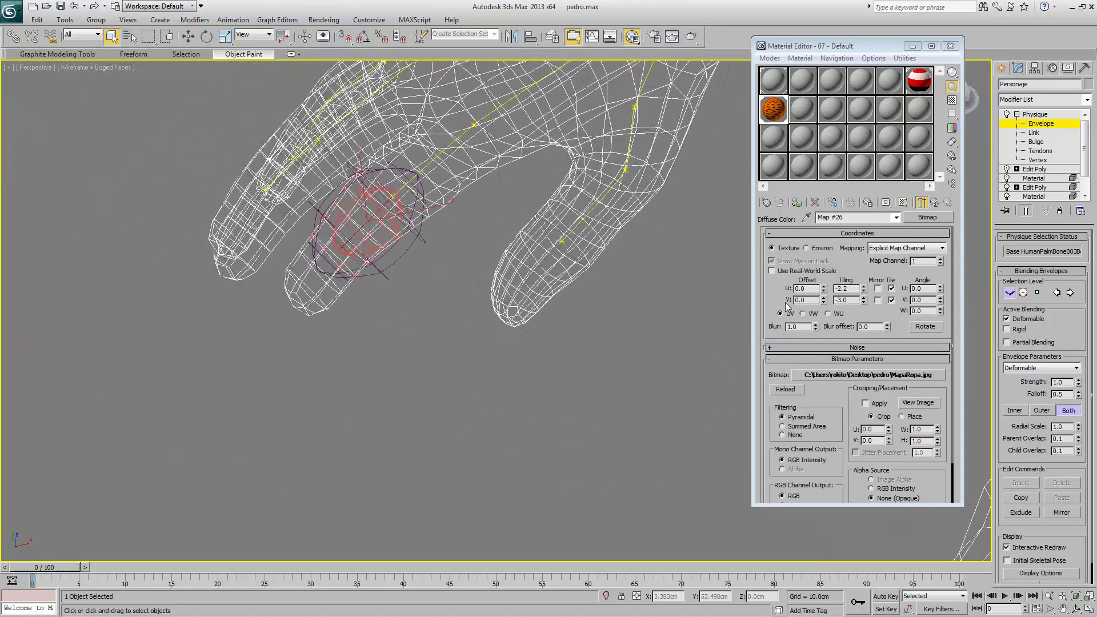
{"action": "left_click_drag", "start_coordinate": [1014, 379], "coordinate": [1013, 347]}
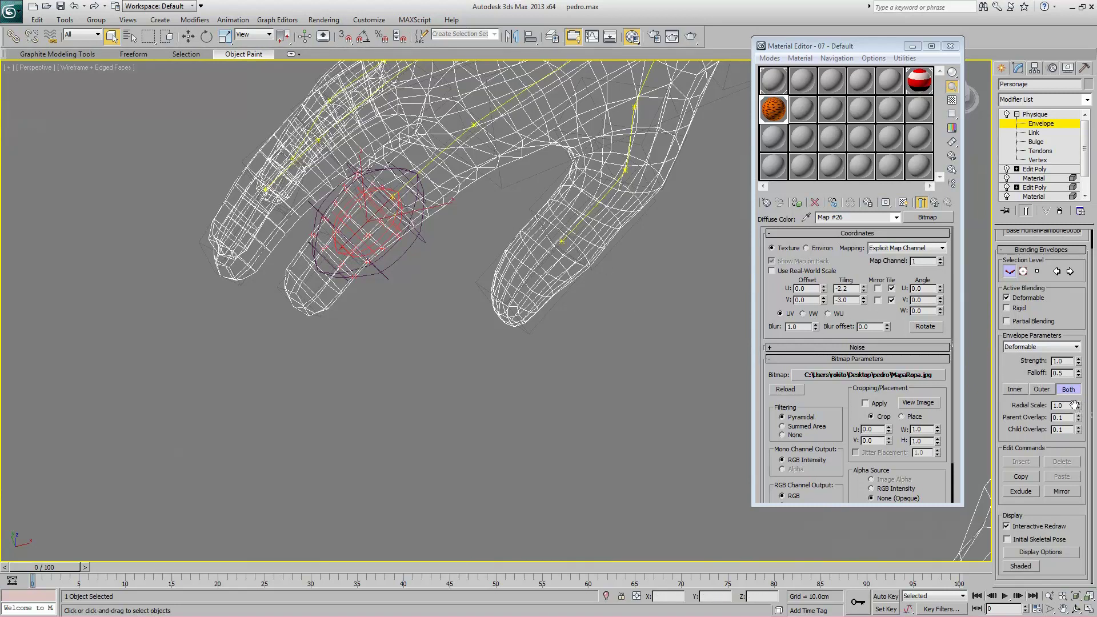
{"action": "left_click_drag", "start_coordinate": [1079, 408], "coordinate": [1080, 360]}
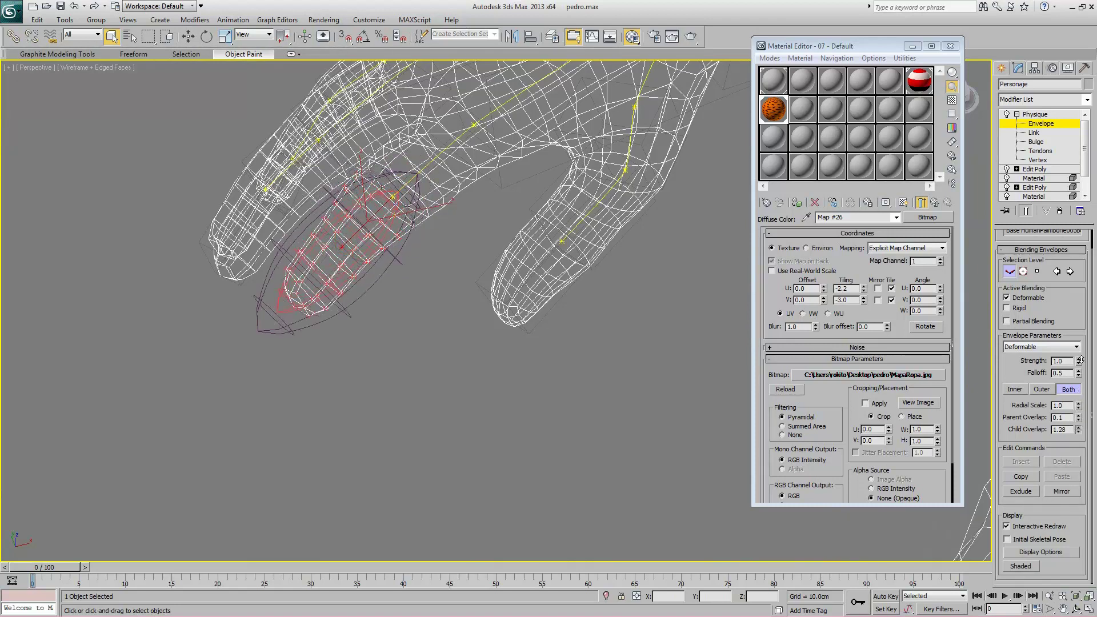
Step: For the neighbouring finger's end link, set Parent Overlap to 0.26, Child Overlap to 1.56 and Strength to 3.45
{"action": "middle_click_drag", "start_coordinate": [350, 277], "coordinate": [426, 194], "text": "alt"}
{"action": "left_click", "coordinate": [495, 235]}
{"action": "scroll", "coordinate": [473, 261], "scroll_direction": "up", "scroll_amount": 3}
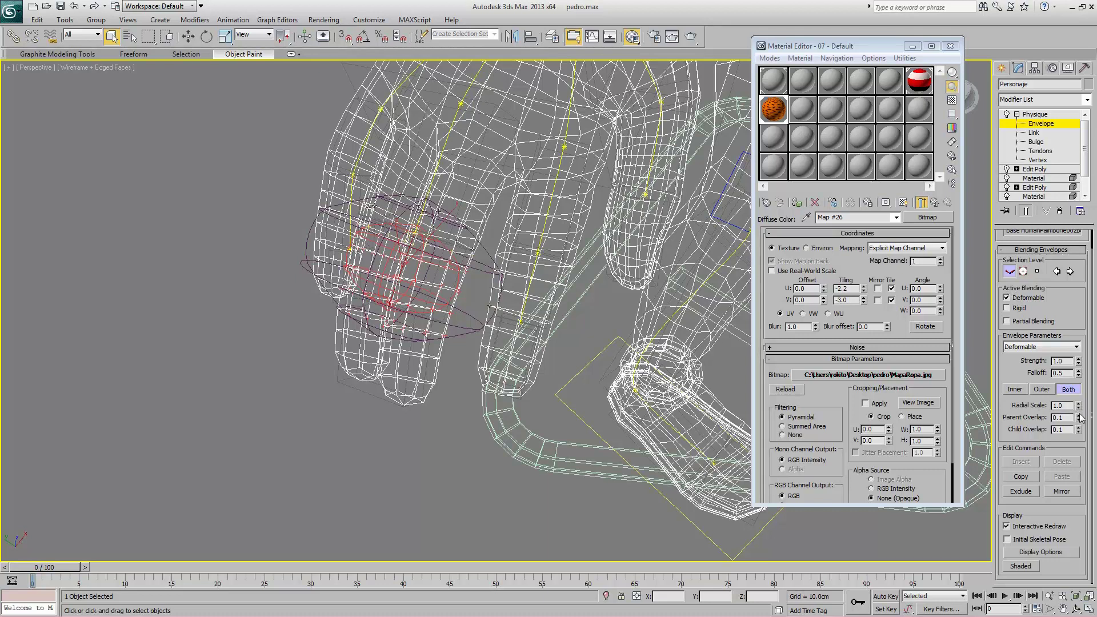
{"action": "left_click_drag", "start_coordinate": [1079, 420], "coordinate": [1079, 345]}
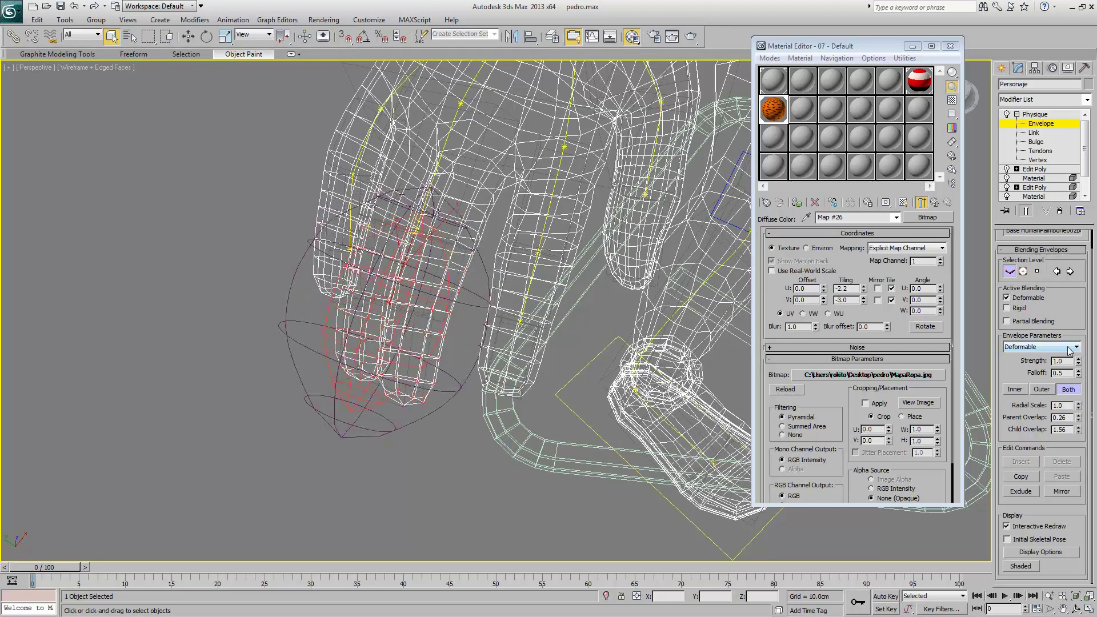
{"action": "scroll", "coordinate": [1011, 369], "scroll_direction": "up", "scroll_amount": 1}
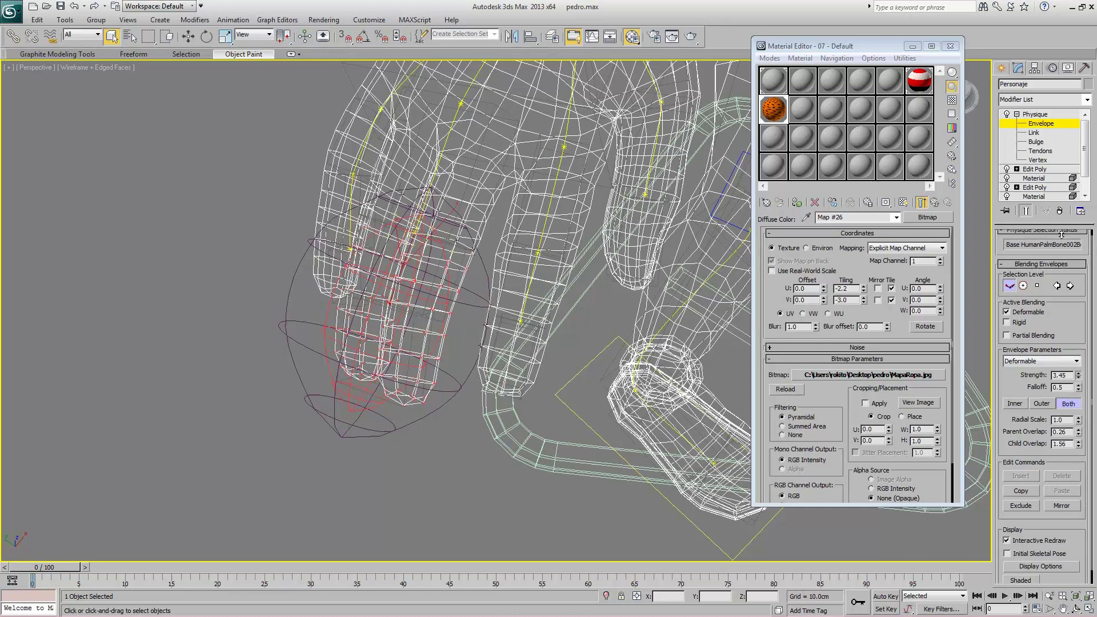
Step: For the outermost finger's end link, set Radial Scale to 1.39, Parent Overlap to 0.14 and Child Overlap to 0.82
{"action": "middle_click_drag", "start_coordinate": [534, 295], "coordinate": [577, 296], "text": "alt"}
{"action": "left_click", "coordinate": [455, 295]}
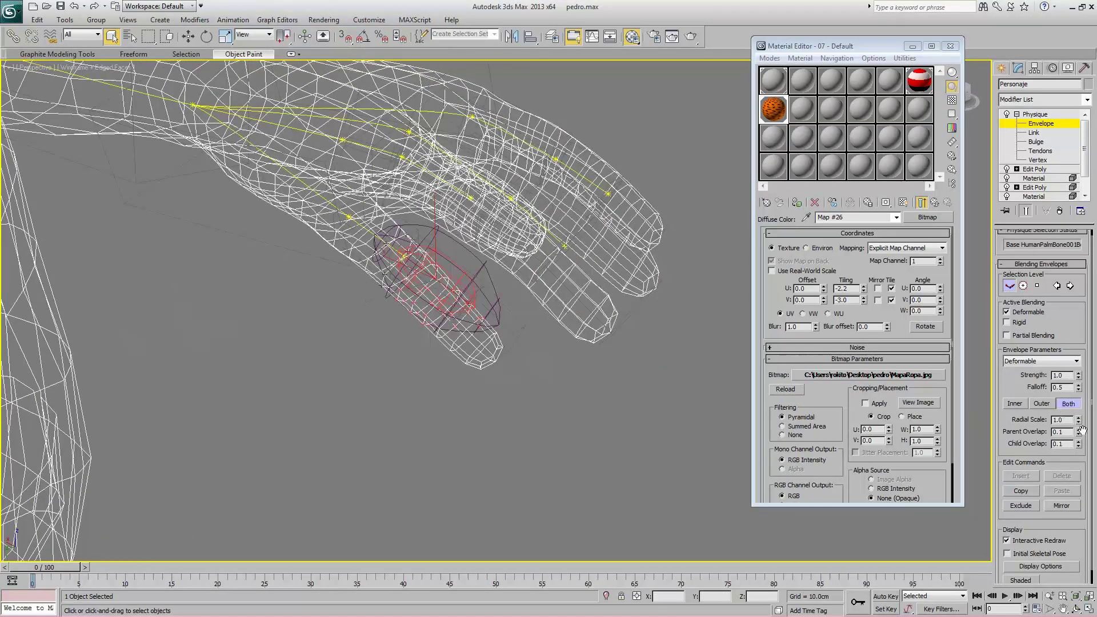
{"action": "left_click_drag", "start_coordinate": [1080, 417], "coordinate": [1078, 397]}
{"action": "middle_click_drag", "start_coordinate": [646, 357], "coordinate": [587, 313], "text": "alt"}
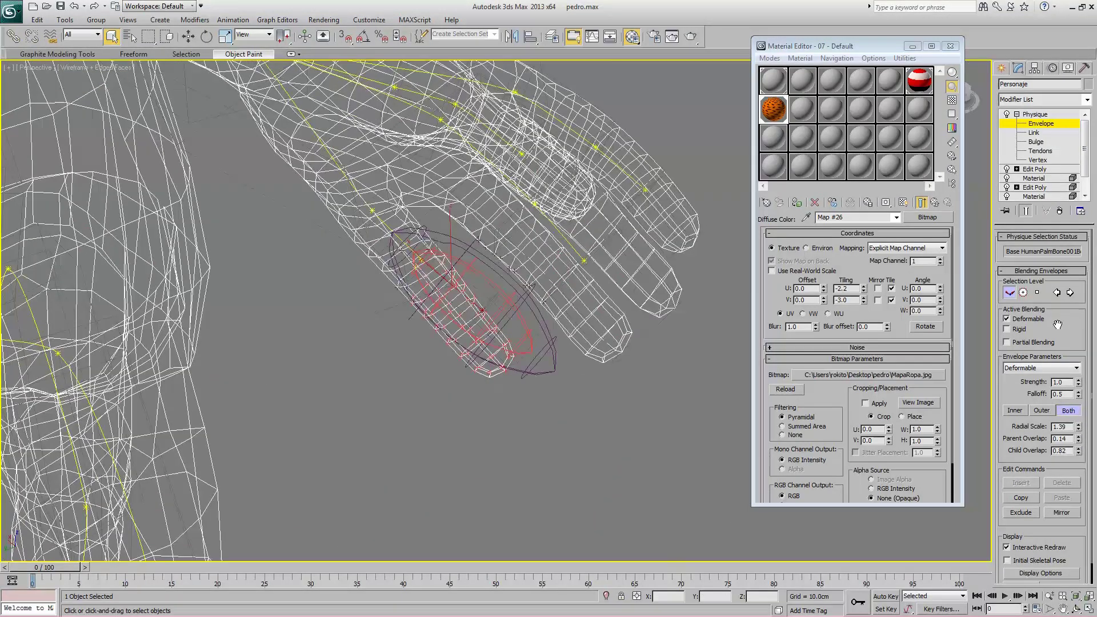
Step: Move control points of the outermost finger's end envelope to bring it closer around the finger
{"action": "left_click", "coordinate": [1023, 292]}
{"action": "middle_click_drag", "start_coordinate": [458, 275], "coordinate": [459, 220], "text": "alt"}
{"action": "left_click", "coordinate": [502, 312]}
{"action": "key", "text": "w"}
{"action": "key", "text": "e"}
{"action": "key", "text": "r"}
{"action": "left_click", "coordinate": [1038, 294]}
{"action": "left_click", "coordinate": [532, 306]}
{"action": "key", "text": "w"}
{"action": "left_click_drag", "start_coordinate": [460, 318], "coordinate": [394, 326]}
{"action": "middle_click_drag", "start_coordinate": [394, 327], "coordinate": [421, 286], "text": "alt"}
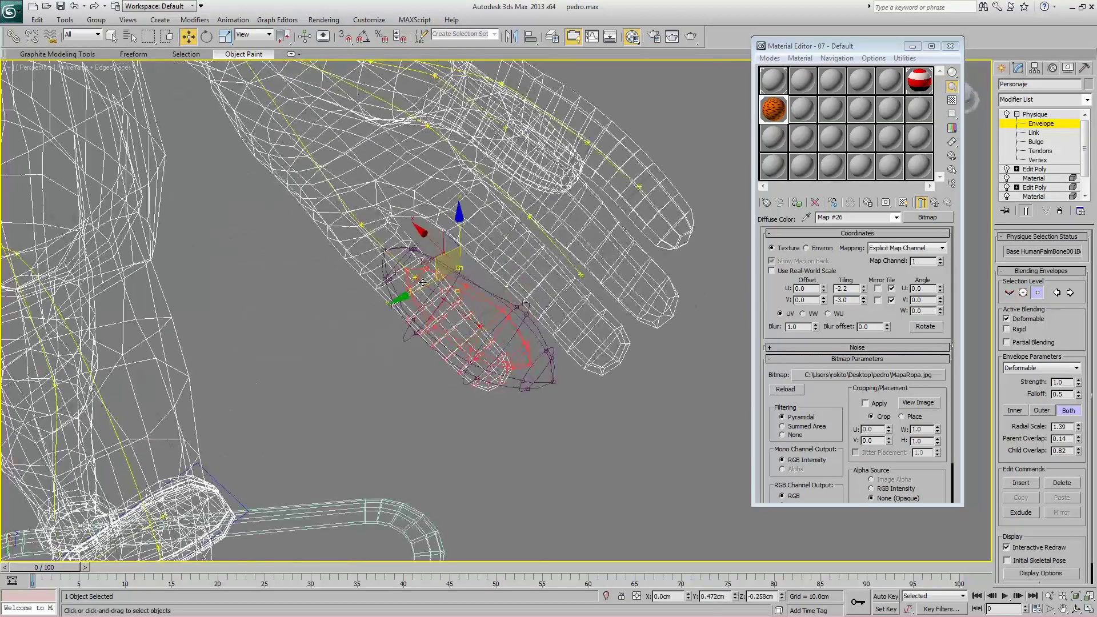
Step: Reposition the cross section at the tip of the outermost finger's envelope to fit the fingertip
{"action": "left_click", "coordinate": [526, 313]}
{"action": "left_click", "coordinate": [1022, 293]}
{"action": "key", "text": "e"}
{"action": "key", "text": "r"}
{"action": "left_click", "coordinate": [520, 318]}
{"action": "mouse_move", "coordinate": [540, 337]}
{"action": "middle_mouse_down", "text": "alt"}
{"action": "mouse_move", "coordinate": [562, 331]}
{"action": "mouse_move", "coordinate": [551, 320]}
{"action": "middle_mouse_up", "text": "alt"}
{"action": "left_click", "coordinate": [1037, 292]}
{"action": "key", "text": "w"}
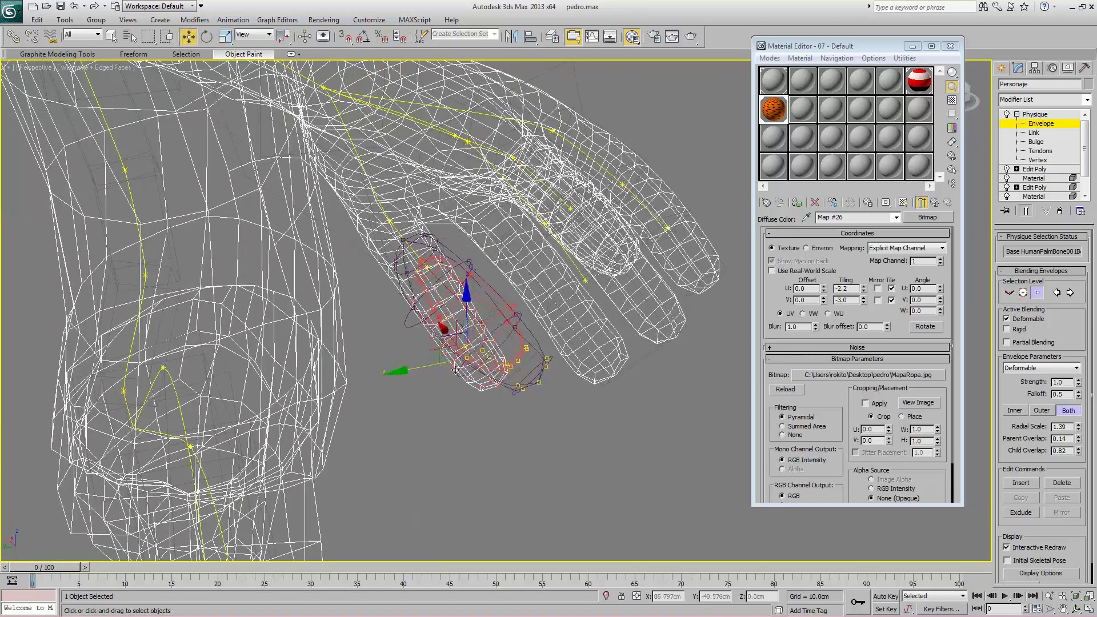
{"action": "middle_click_drag", "start_coordinate": [387, 369], "coordinate": [480, 363], "text": "alt"}
{"action": "left_click", "coordinate": [1023, 292]}
{"action": "left_click_drag", "start_coordinate": [482, 350], "coordinate": [530, 369]}
{"action": "mouse_move", "coordinate": [474, 386]}
{"action": "middle_mouse_down", "text": "alt"}
{"action": "mouse_move", "coordinate": [478, 428]}
{"action": "mouse_move", "coordinate": [486, 400]}
{"action": "middle_mouse_up", "text": "alt"}
{"action": "left_click", "coordinate": [543, 400]}
Step: Select the end link of the right thumb and try larger Parent Overlap and Child Overlap values on its envelope
{"action": "left_click", "coordinate": [1008, 293]}
{"action": "left_click", "coordinate": [374, 267]}
{"action": "middle_click_drag", "start_coordinate": [514, 309], "coordinate": [311, 227], "text": "alt"}
{"action": "scroll", "coordinate": [492, 302], "scroll_direction": "down", "scroll_amount": 4}
{"action": "scroll", "coordinate": [450, 322], "scroll_direction": "up", "scroll_amount": 3}
{"action": "left_click", "coordinate": [443, 314]}
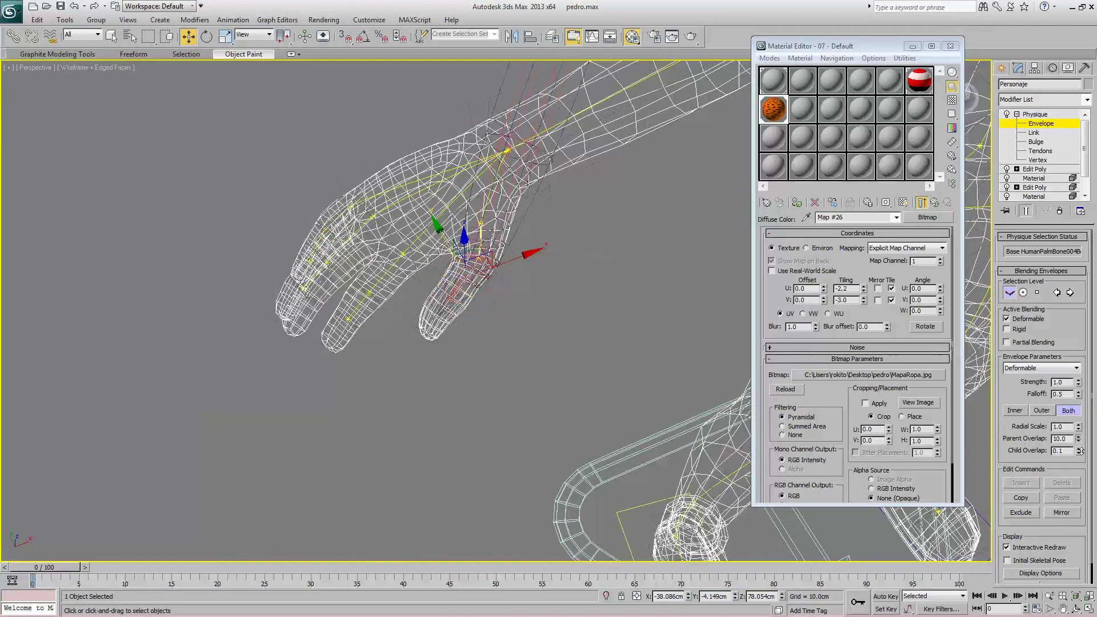
{"action": "left_click_drag", "start_coordinate": [1081, 451], "coordinate": [1081, 25]}
{"action": "right_click", "coordinate": [1081, 25]}
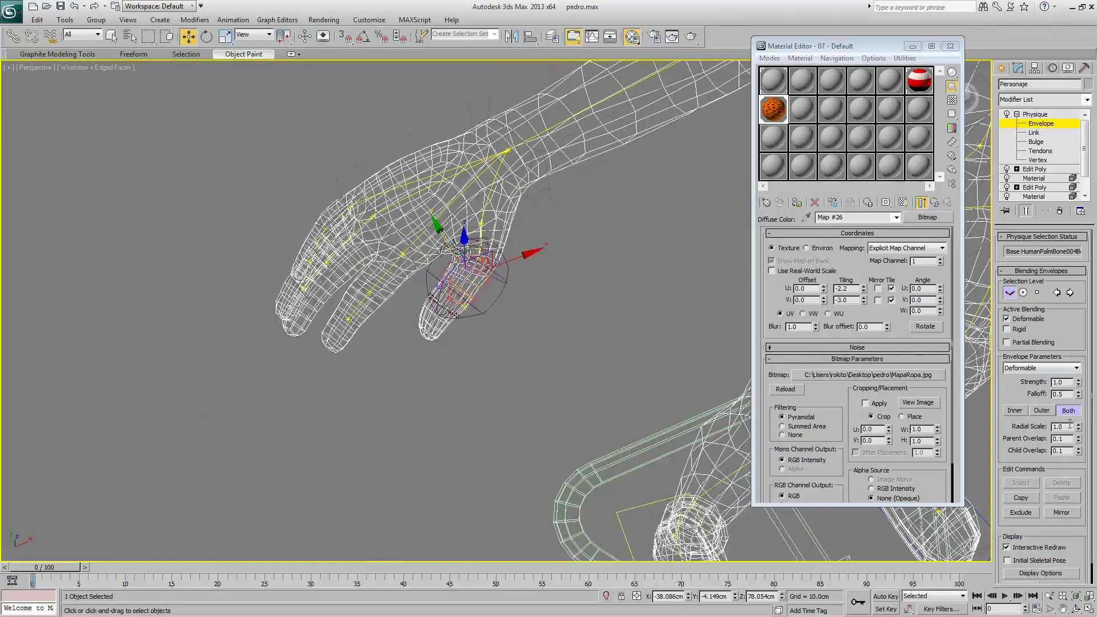
Step: Leave the envelope level and select the palm bone to check how the adjusted hand deforms
{"action": "middle_click_drag", "start_coordinate": [678, 311], "coordinate": [691, 309], "text": "alt"}
{"action": "left_click", "coordinate": [1036, 114]}
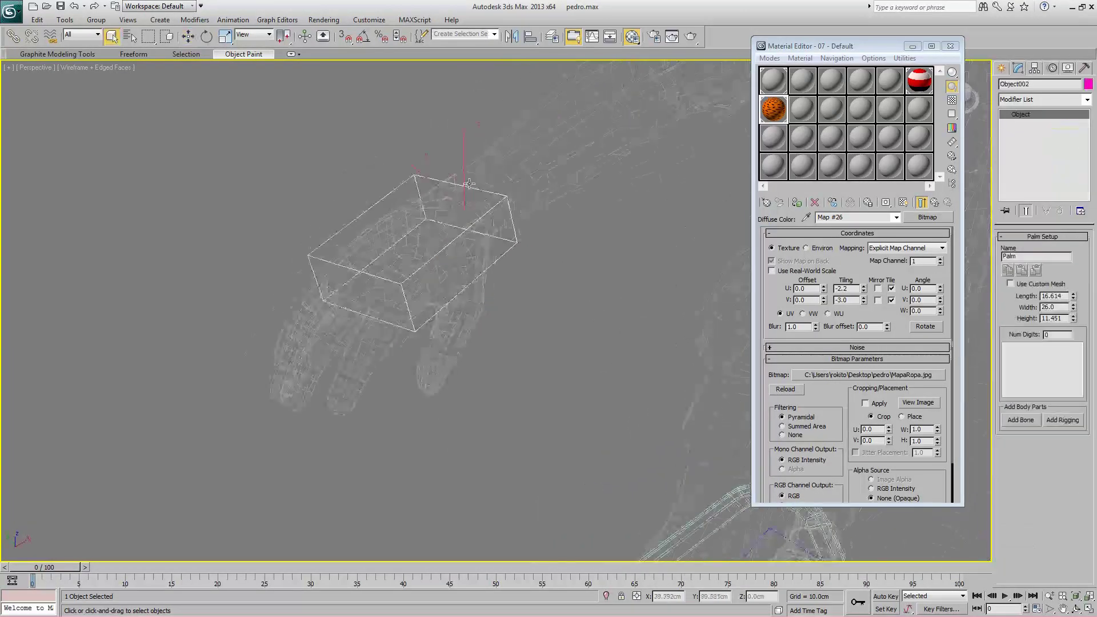
{"action": "key", "text": "w"}
{"action": "middle_click_drag", "start_coordinate": [447, 251], "coordinate": [555, 237], "text": "alt"}
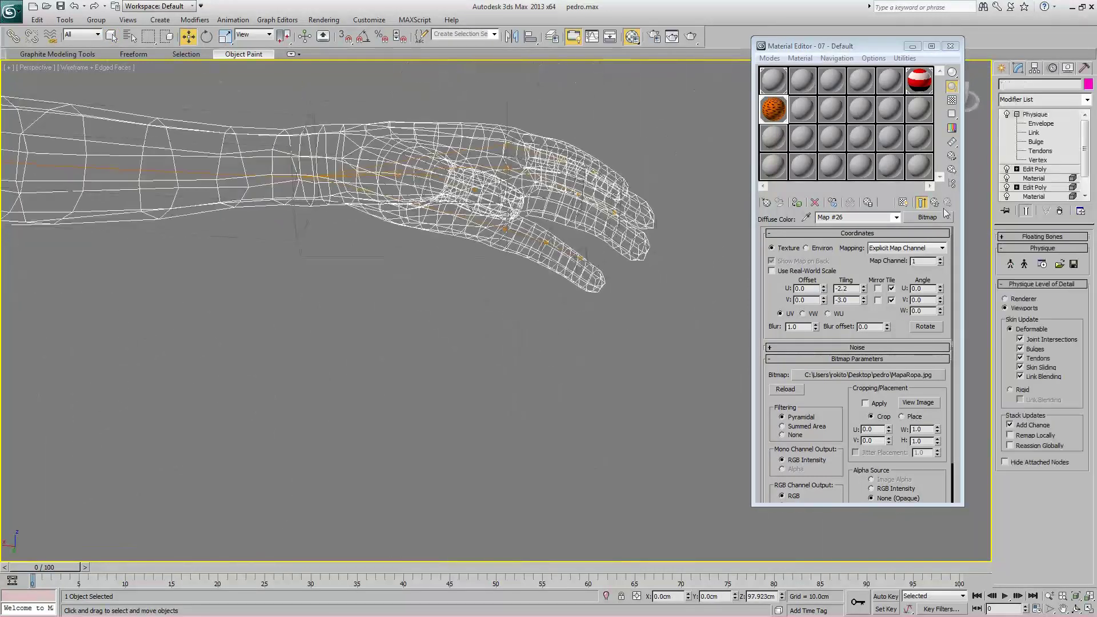
Step: Return to the envelope level and scale control points of the outermost finger's end envelope, then leave sub-object editing
{"action": "left_click", "coordinate": [1040, 124]}
{"action": "left_click", "coordinate": [585, 274]}
{"action": "scroll", "coordinate": [582, 290], "scroll_direction": "up", "scroll_amount": 4}
{"action": "middle_click_drag", "start_coordinate": [581, 290], "coordinate": [712, 216], "text": "alt"}
{"action": "left_click", "coordinate": [1037, 292]}
{"action": "left_click", "coordinate": [481, 300]}
{"action": "key", "text": "e"}
{"action": "key", "text": "r"}
{"action": "left_click_drag", "start_coordinate": [482, 300], "coordinate": [531, 230]}
{"action": "middle_click_drag", "start_coordinate": [531, 230], "coordinate": [608, 151], "text": "alt"}
{"action": "middle_click_drag", "start_coordinate": [720, 274], "coordinate": [686, 207], "text": "alt"}
{"action": "key", "text": "ctrl+b"}
Step: Select the right calf bone and rotate it to test how the lower leg deforms
{"action": "left_click", "coordinate": [567, 198]}
{"action": "key", "text": "w"}
{"action": "middle_click_drag", "start_coordinate": [495, 172], "coordinate": [458, 173], "text": "alt"}
{"action": "scroll", "coordinate": [458, 173], "scroll_direction": "down", "scroll_amount": 3}
{"action": "middle_click_drag", "start_coordinate": [588, 263], "coordinate": [501, 171]}
{"action": "left_click", "coordinate": [476, 408]}
{"action": "key", "text": "ctrl+z"}
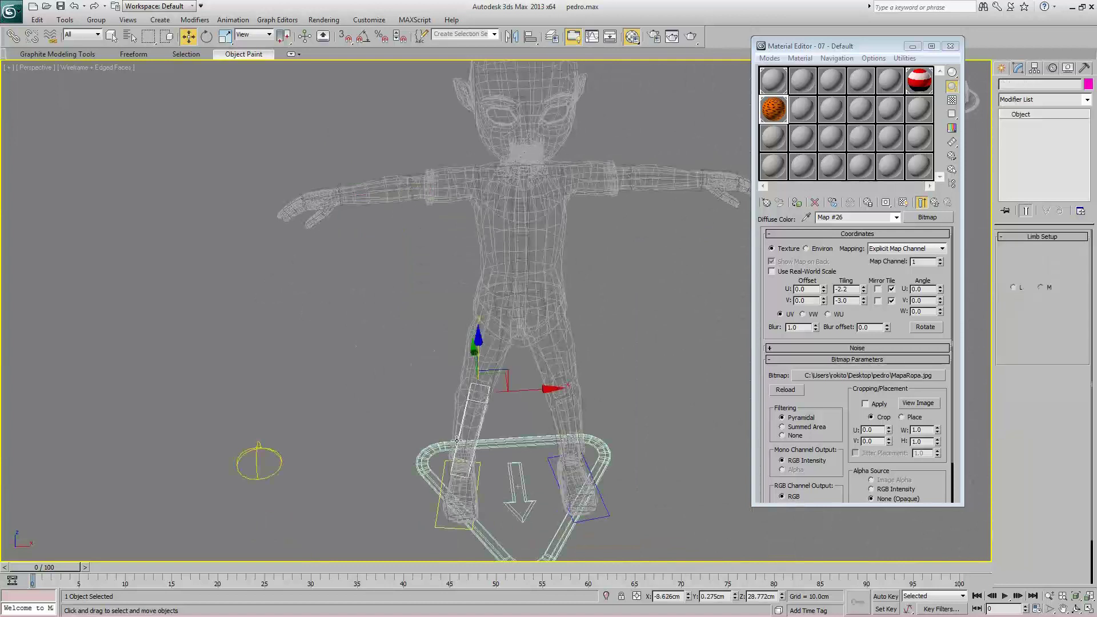
{"action": "left_click", "coordinate": [476, 408]}
{"action": "middle_click_drag", "start_coordinate": [475, 420], "coordinate": [525, 436], "text": "alt"}
{"action": "left_click", "coordinate": [476, 424]}
{"action": "left_click", "coordinate": [476, 424]}
{"action": "key", "text": "e"}
{"action": "left_click_drag", "start_coordinate": [530, 381], "coordinate": [540, 420]}
{"action": "left_click_drag", "start_coordinate": [448, 380], "coordinate": [441, 400]}
{"action": "left_click_drag", "start_coordinate": [530, 382], "coordinate": [563, 441]}
Step: Lift the right foot's IK platform to test the leg's deformation, and undo the move
{"action": "left_click", "coordinate": [507, 521]}
{"action": "key", "text": "w"}
{"action": "middle_click_drag", "start_coordinate": [494, 472], "coordinate": [510, 282]}
{"action": "scroll", "coordinate": [489, 392], "scroll_direction": "up", "scroll_amount": 4}
{"action": "scroll", "coordinate": [510, 282], "scroll_direction": "up", "scroll_amount": 2}
{"action": "left_click_drag", "start_coordinate": [429, 411], "coordinate": [397, 326]}
{"action": "key", "text": "ctrl+z"}
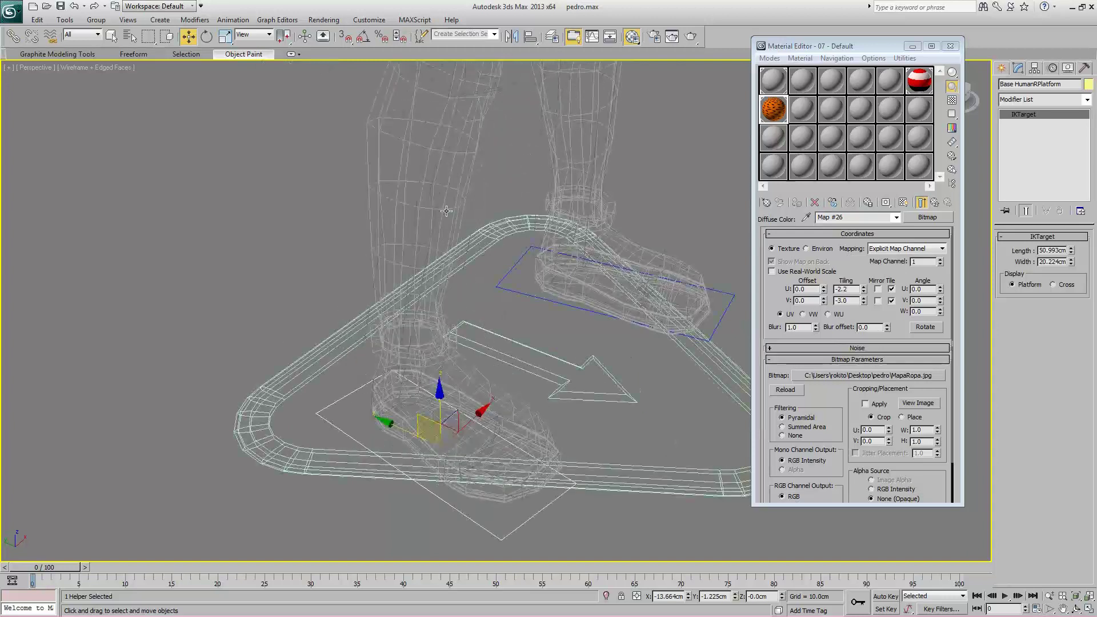
Step: Select the right foot link in the character's envelope level and set its Child Overlap to 0.74
{"action": "left_click", "coordinate": [657, 317]}
{"action": "key", "text": "1"}
{"action": "middle_click_drag", "start_coordinate": [507, 416], "coordinate": [539, 510], "text": "alt"}
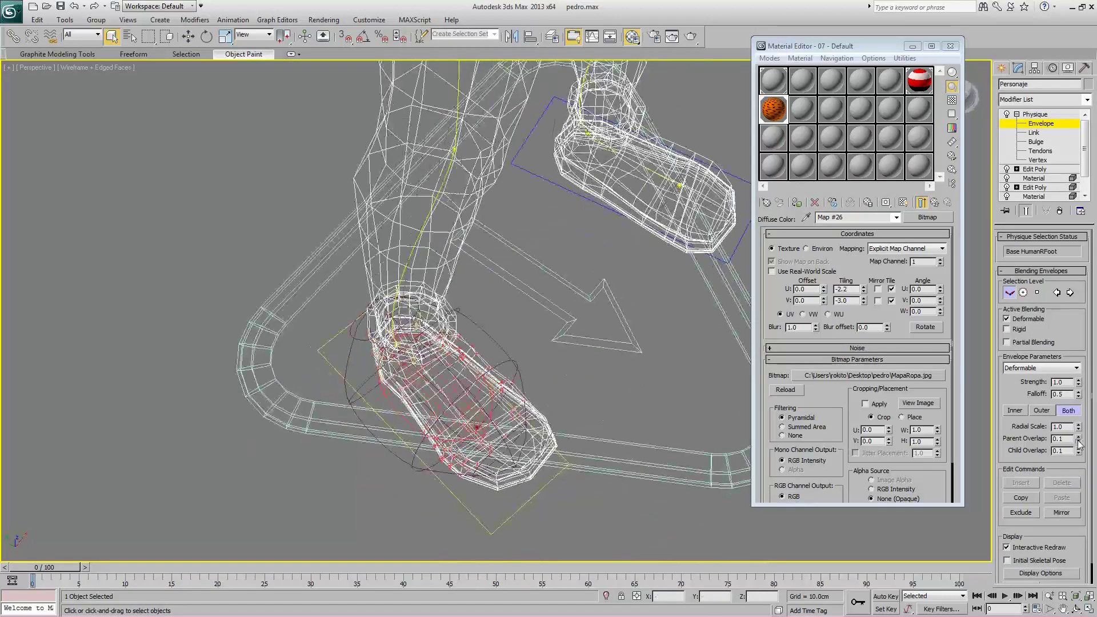
{"action": "left_click_drag", "start_coordinate": [1078, 449], "coordinate": [1077, 411]}
{"action": "mouse_move", "coordinate": [473, 348]}
{"action": "middle_mouse_down", "text": "alt"}
{"action": "mouse_move", "coordinate": [523, 357]}
{"action": "mouse_move", "coordinate": [473, 331]}
{"action": "middle_mouse_up", "text": "alt"}
{"action": "scroll", "coordinate": [524, 343], "scroll_direction": "down", "scroll_amount": 2}
Step: Recheck the foot's deformation with the adjusted envelope by raising the right IK platform, and undo the move
{"action": "key", "text": "1"}
{"action": "left_click", "coordinate": [441, 432]}
{"action": "key", "text": "w"}
{"action": "middle_click_drag", "start_coordinate": [446, 422], "coordinate": [434, 361], "text": "alt"}
{"action": "left_click_drag", "start_coordinate": [431, 360], "coordinate": [416, 300]}
{"action": "middle_click_drag", "start_coordinate": [456, 250], "coordinate": [451, 390]}
{"action": "key", "text": "ctrl+z"}
Step: Select the right calf link's envelope and scale up its cross section near the knee
{"action": "left_click", "coordinate": [492, 267]}
{"action": "left_click", "coordinate": [437, 281]}
{"action": "key", "text": "1"}
{"action": "left_click", "coordinate": [434, 309]}
{"action": "middle_click_drag", "start_coordinate": [434, 310], "coordinate": [459, 304], "text": "alt"}
{"action": "left_click", "coordinate": [1022, 293]}
{"action": "middle_click_drag", "start_coordinate": [429, 365], "coordinate": [403, 360], "text": "alt"}
{"action": "key", "text": "r"}
{"action": "left_click_drag", "start_coordinate": [437, 305], "coordinate": [437, 277]}
{"action": "middle_click_drag", "start_coordinate": [437, 277], "coordinate": [402, 277], "text": "alt"}
{"action": "left_click", "coordinate": [451, 172]}
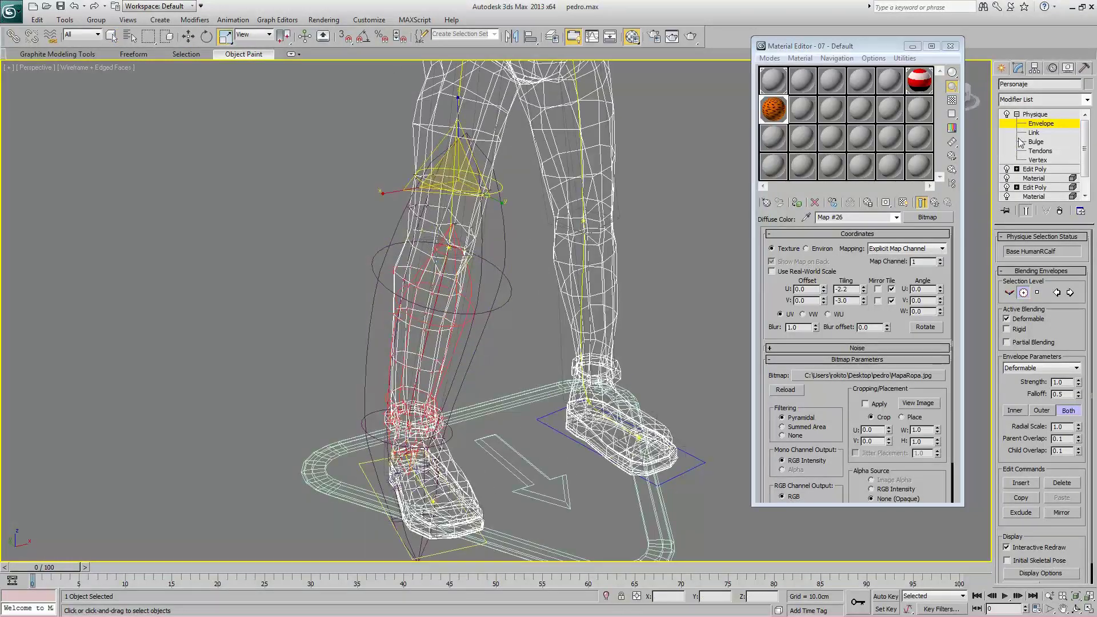
Step: Try moving the right IK platform again to check the knee and calf deformation, and cancel the move
{"action": "left_click", "coordinate": [1035, 115]}
{"action": "left_click", "coordinate": [372, 486]}
{"action": "middle_click_drag", "start_coordinate": [371, 485], "coordinate": [426, 462], "text": "alt"}
{"action": "middle_click_drag", "start_coordinate": [428, 455], "coordinate": [441, 449]}
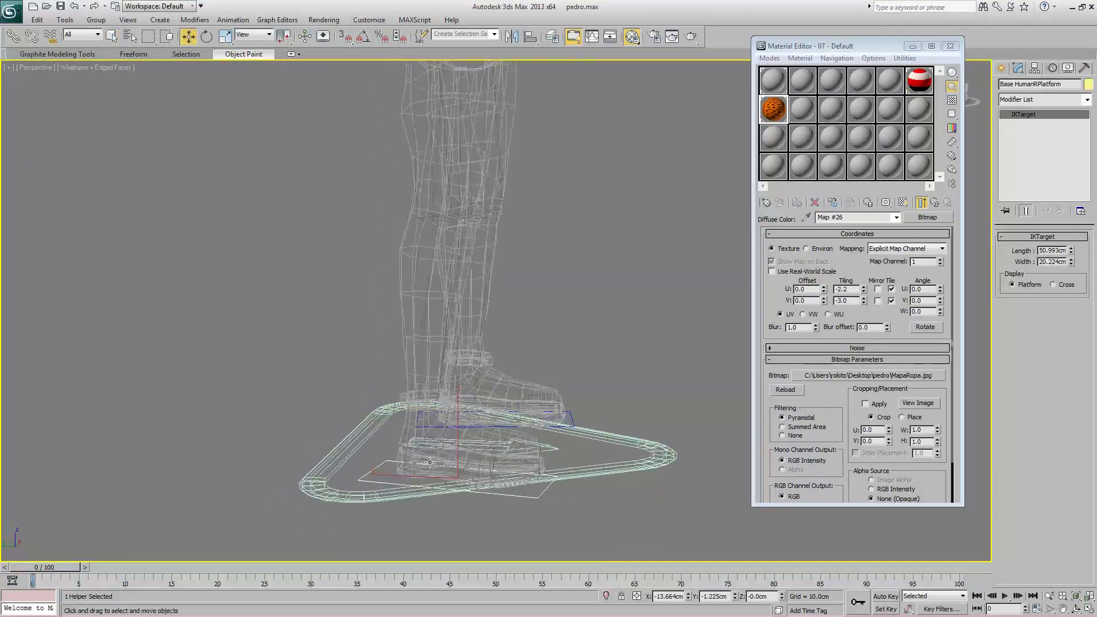
{"action": "left_click_drag", "start_coordinate": [438, 452], "coordinate": [362, 309]}
{"action": "right_click", "coordinate": [362, 308]}
{"action": "middle_click_drag", "start_coordinate": [562, 310], "coordinate": [487, 325], "text": "alt"}
{"action": "scroll", "coordinate": [487, 325], "scroll_direction": "down", "scroll_amount": 1}
Step: Copy the right foot link's envelope and paste it onto the left foot link
{"action": "left_click", "coordinate": [543, 302]}
{"action": "left_click", "coordinate": [1040, 124]}
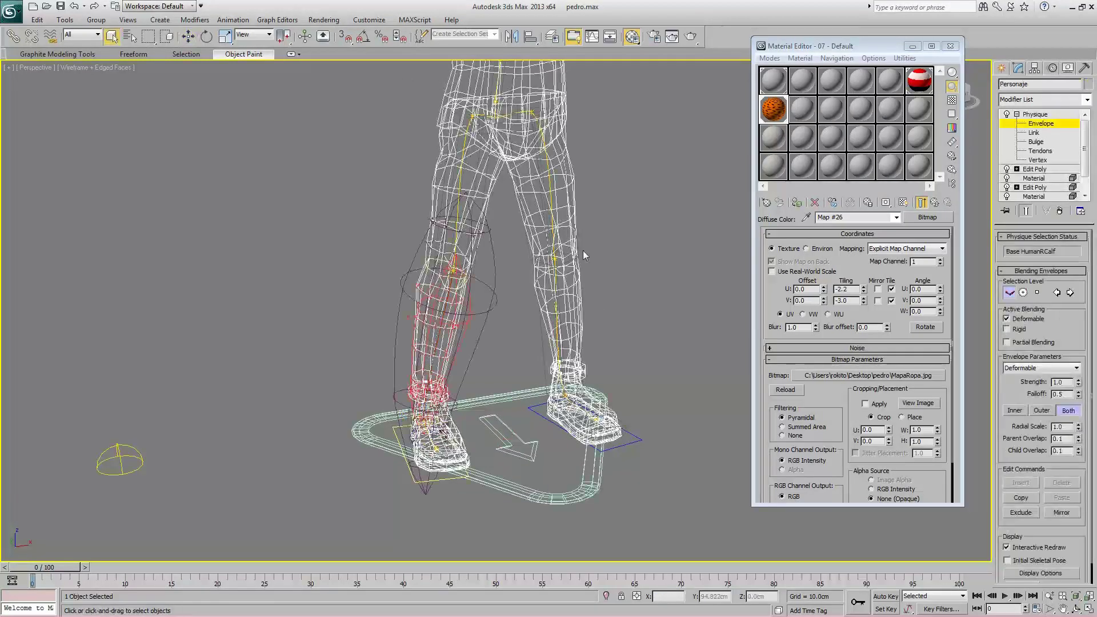
{"action": "scroll", "coordinate": [499, 255], "scroll_direction": "up", "scroll_amount": 5}
{"action": "left_click", "coordinate": [410, 294]}
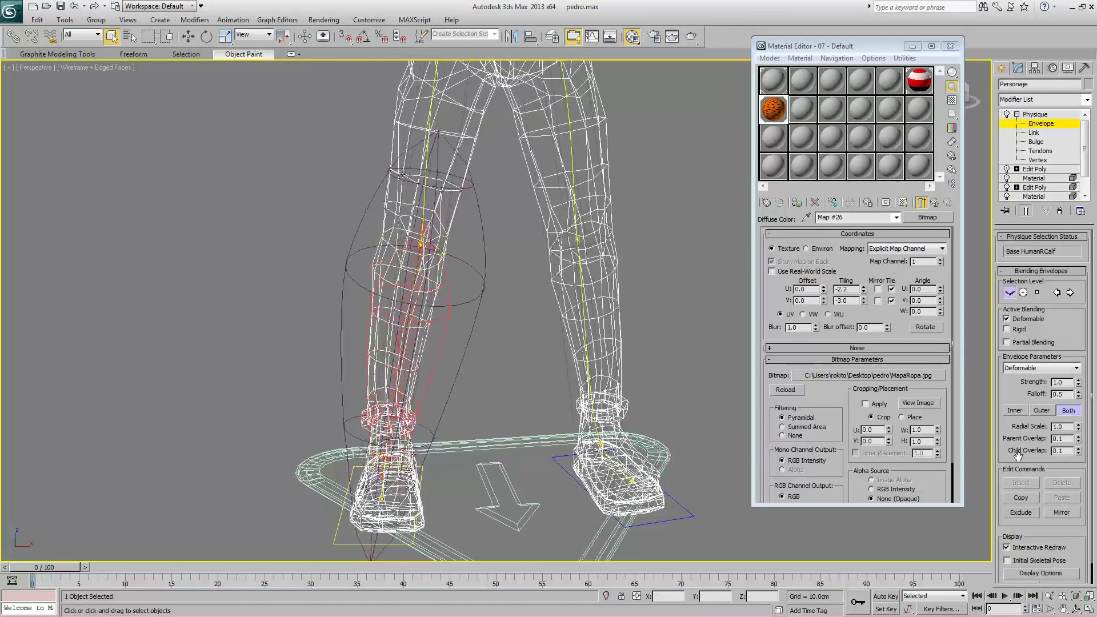
{"action": "left_click", "coordinate": [1020, 489]}
{"action": "left_click", "coordinate": [589, 315]}
{"action": "left_click", "coordinate": [612, 470]}
{"action": "middle_click_drag", "start_coordinate": [612, 469], "coordinate": [614, 418]}
{"action": "left_click", "coordinate": [1061, 489]}
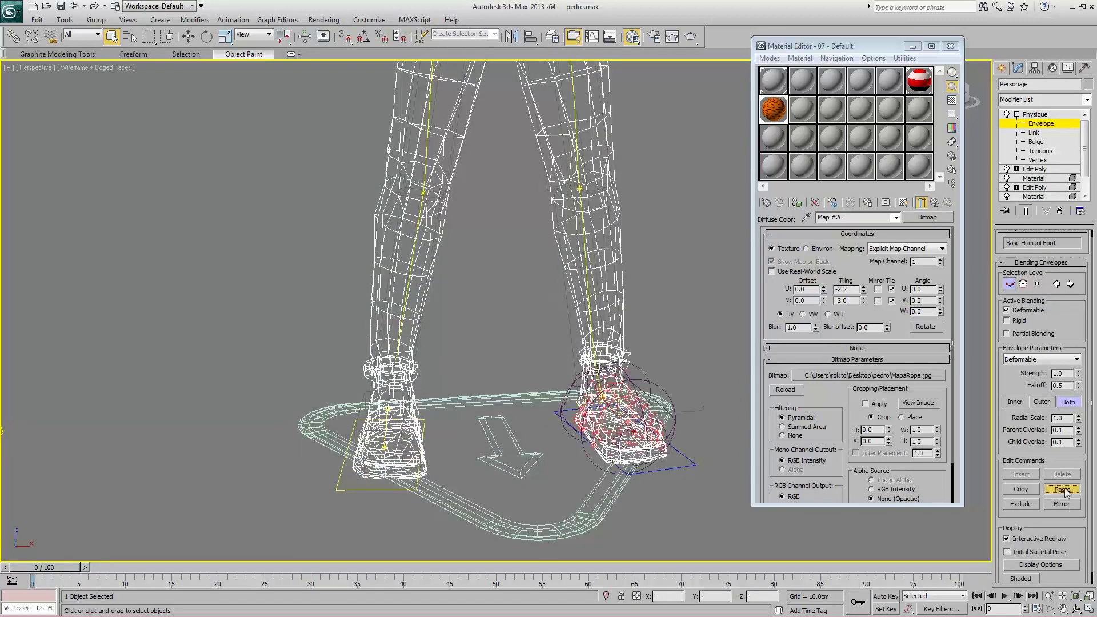
Step: Select the right hand's thumb link and copy its envelope
{"action": "middle_click_drag", "start_coordinate": [609, 252], "coordinate": [596, 401]}
{"action": "scroll", "coordinate": [596, 401], "scroll_direction": "down", "scroll_amount": 5}
{"action": "scroll", "coordinate": [522, 277], "scroll_direction": "up", "scroll_amount": 4}
{"action": "scroll", "coordinate": [490, 325], "scroll_direction": "up", "scroll_amount": 8}
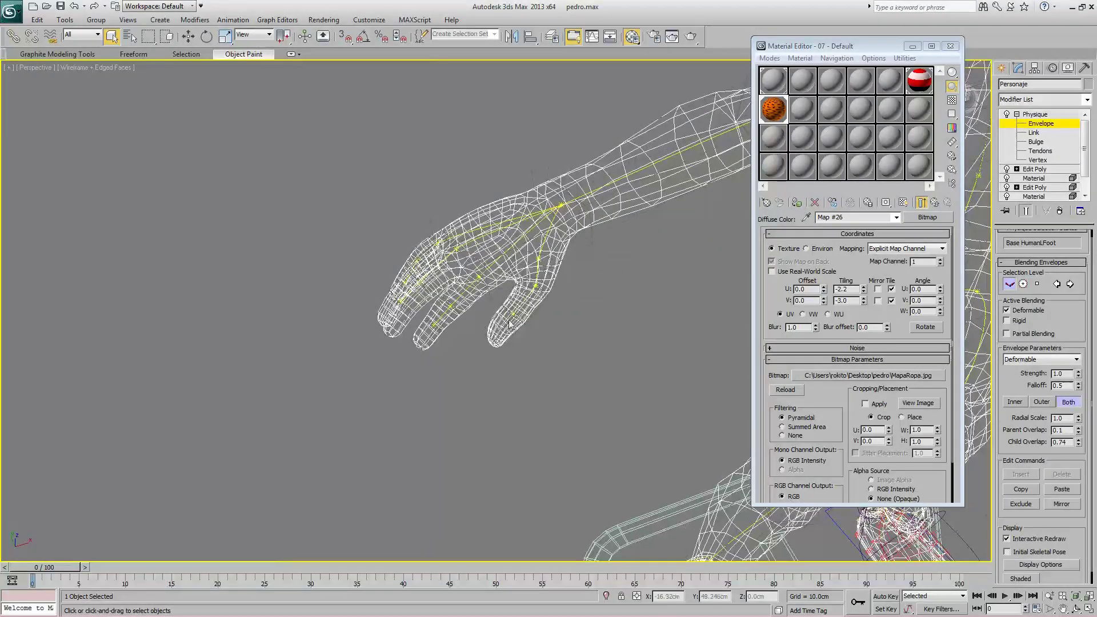
{"action": "left_click", "coordinate": [520, 309]}
{"action": "left_click", "coordinate": [439, 315], "text": "ctrl"}
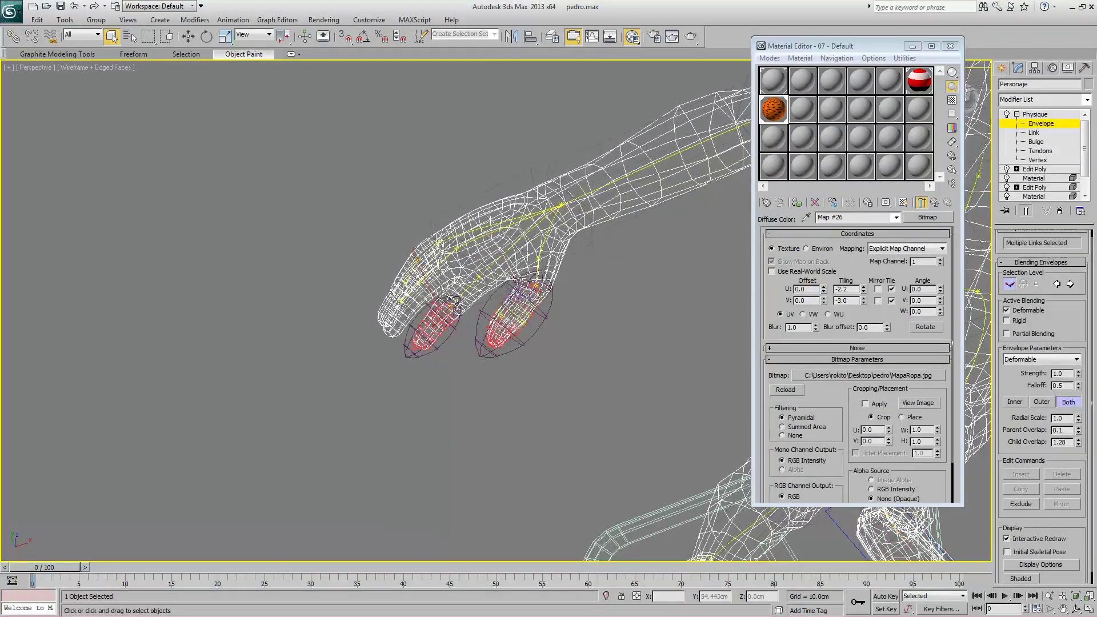
{"action": "middle_click_drag", "start_coordinate": [438, 315], "coordinate": [510, 300], "text": "alt"}
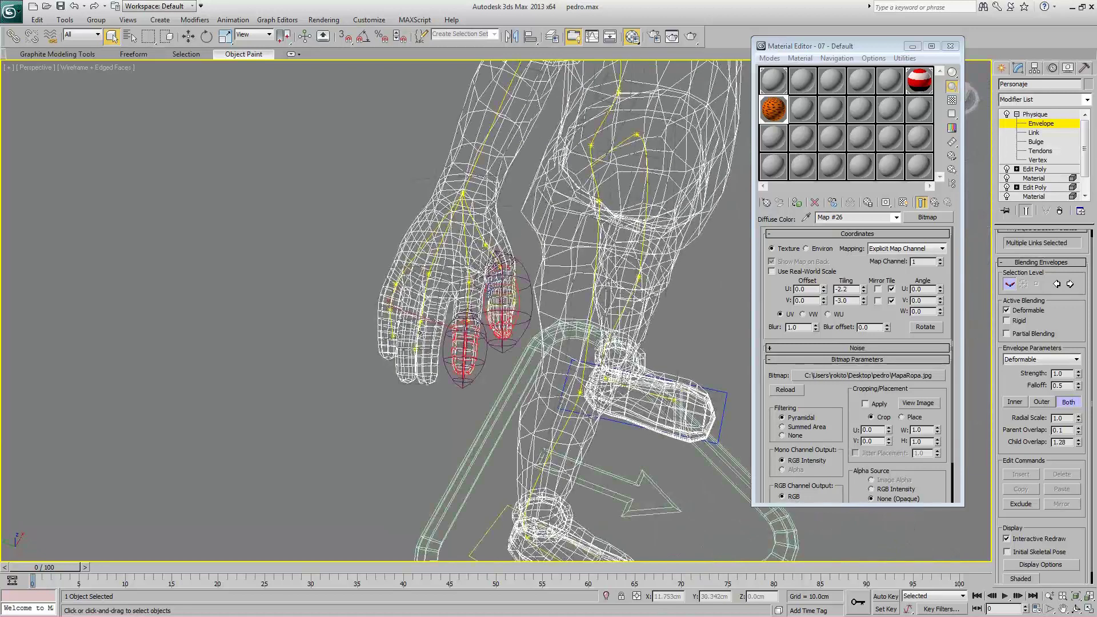
{"action": "left_click", "coordinate": [473, 370], "text": "alt"}
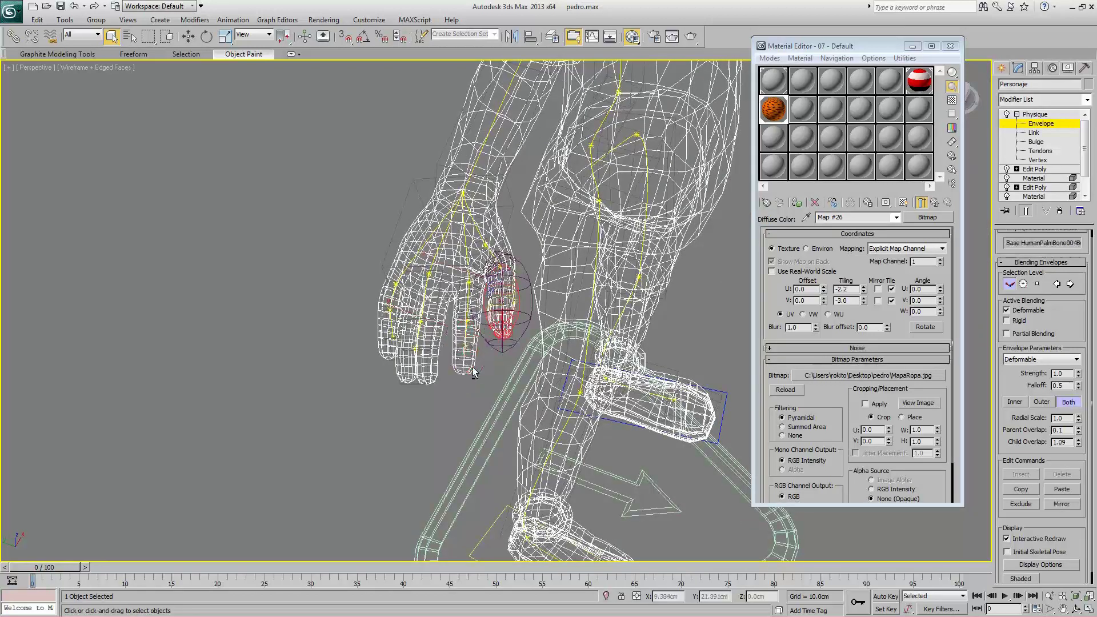
{"action": "left_click", "coordinate": [1020, 489]}
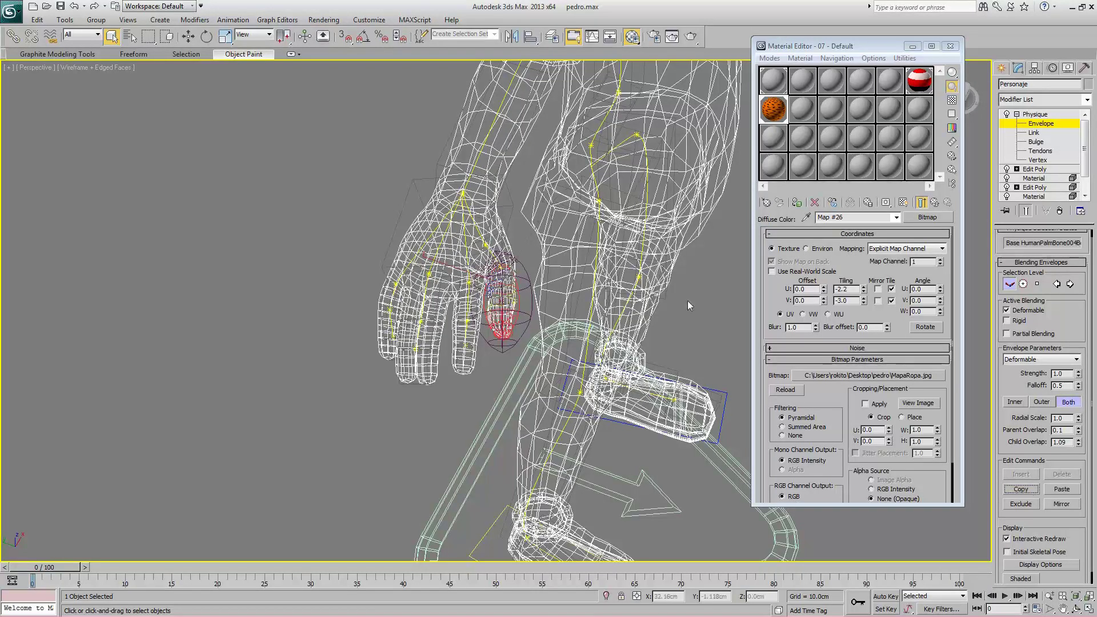
Step: Paste the copied thumb envelope onto the matching thumb link of the left hand
{"action": "middle_click_drag", "start_coordinate": [565, 230], "coordinate": [470, 260]}
{"action": "scroll", "coordinate": [471, 260], "scroll_direction": "down", "scroll_amount": 3}
{"action": "middle_click_drag", "start_coordinate": [517, 216], "coordinate": [538, 207], "text": "alt"}
{"action": "middle_click_drag", "start_coordinate": [696, 245], "coordinate": [497, 223]}
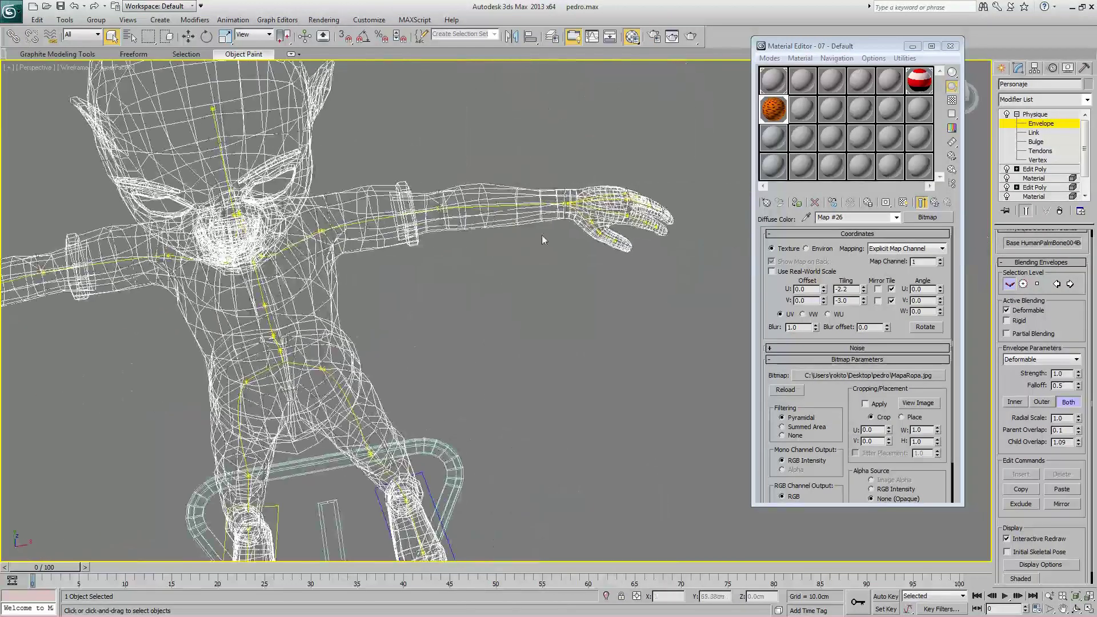
{"action": "left_click", "coordinate": [609, 236]}
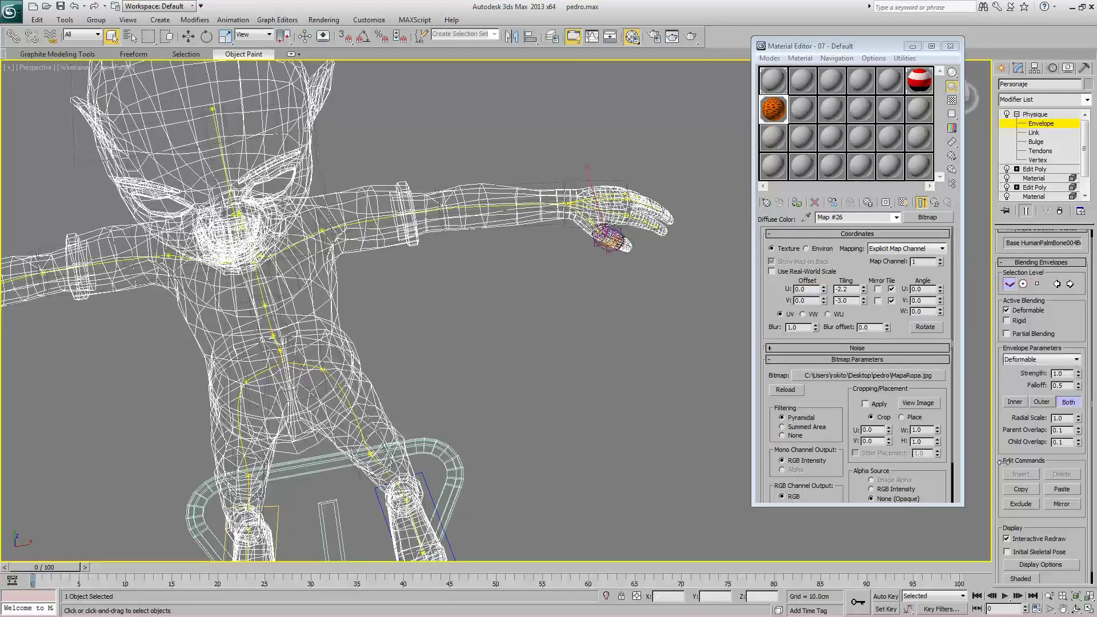
{"action": "left_click", "coordinate": [1063, 489]}
Step: Transfer the right little finger's envelope to the matching little finger link of the left hand
{"action": "middle_click_drag", "start_coordinate": [372, 337], "coordinate": [644, 275]}
{"action": "middle_click_drag", "start_coordinate": [366, 242], "coordinate": [614, 242]}
{"action": "middle_click_drag", "start_coordinate": [479, 240], "coordinate": [539, 234], "text": "alt"}
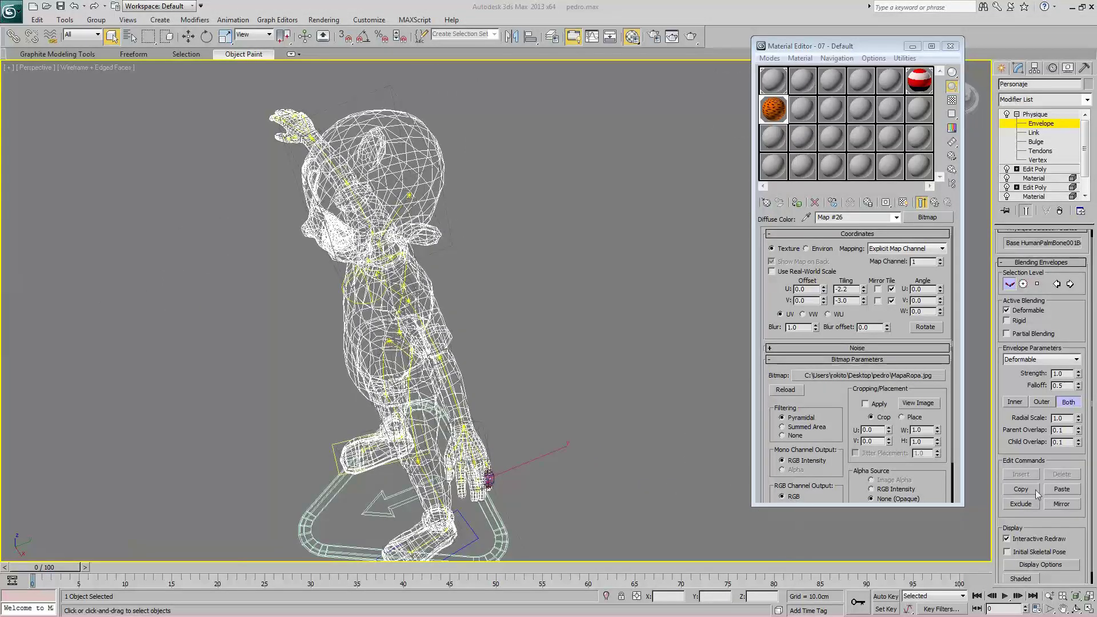
{"action": "left_click", "coordinate": [1061, 489]}
Step: Leave Physique envelope editing, select the skeleton's head bone and switch the viewport to shaded display
{"action": "middle_click_drag", "start_coordinate": [657, 423], "coordinate": [590, 321], "text": "alt"}
{"action": "middle_click_drag", "start_coordinate": [487, 333], "coordinate": [575, 253]}
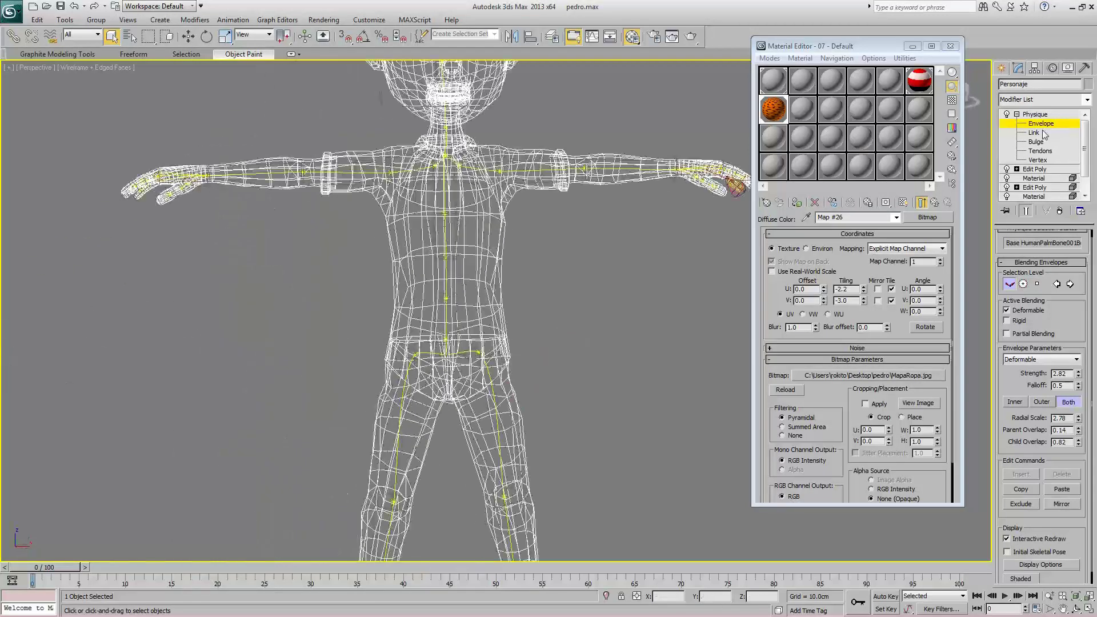
{"action": "left_click", "coordinate": [1034, 114]}
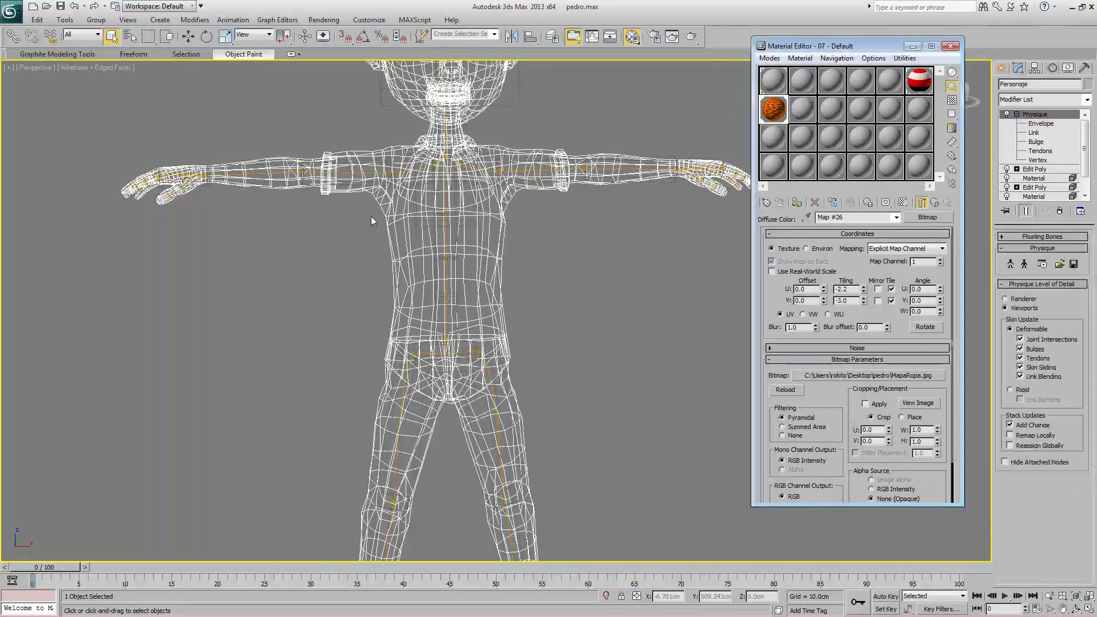
{"action": "scroll", "coordinate": [440, 244], "scroll_direction": "down", "scroll_amount": 5}
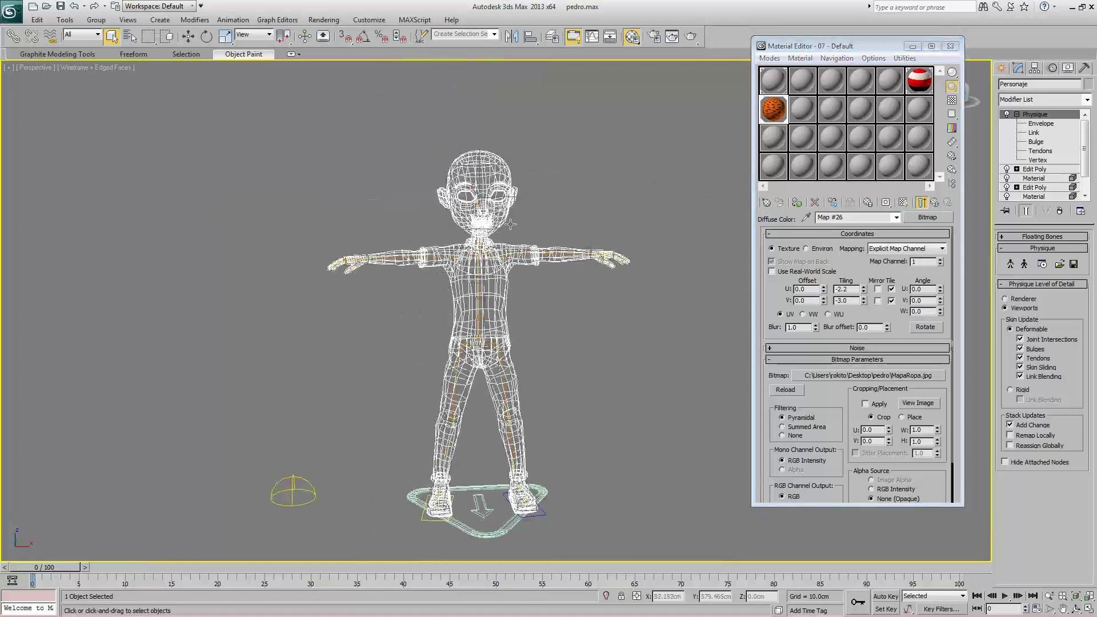
{"action": "left_click", "coordinate": [512, 220]}
{"action": "key", "text": "F3"}
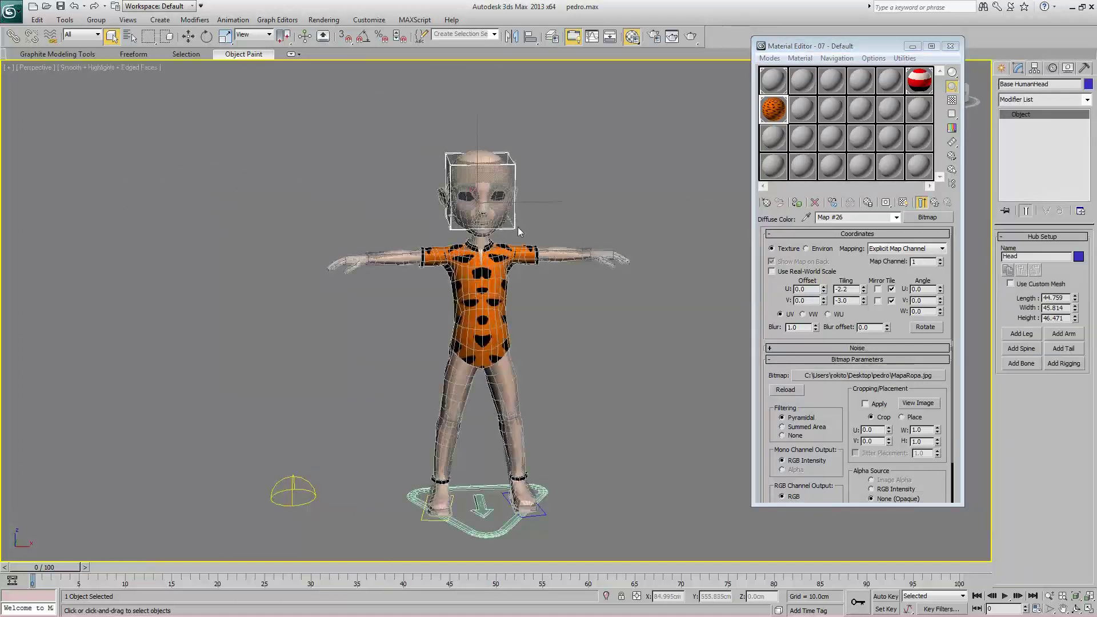